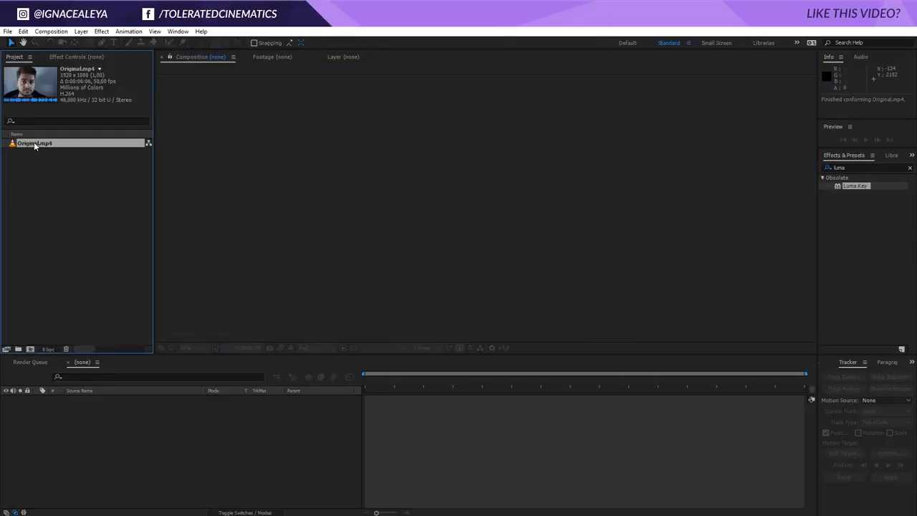
- Create a composition from Original.mp4 and set its preview resolution to Full
{"action": "left_click_drag", "start_coordinate": [34, 142], "coordinate": [30, 350]}
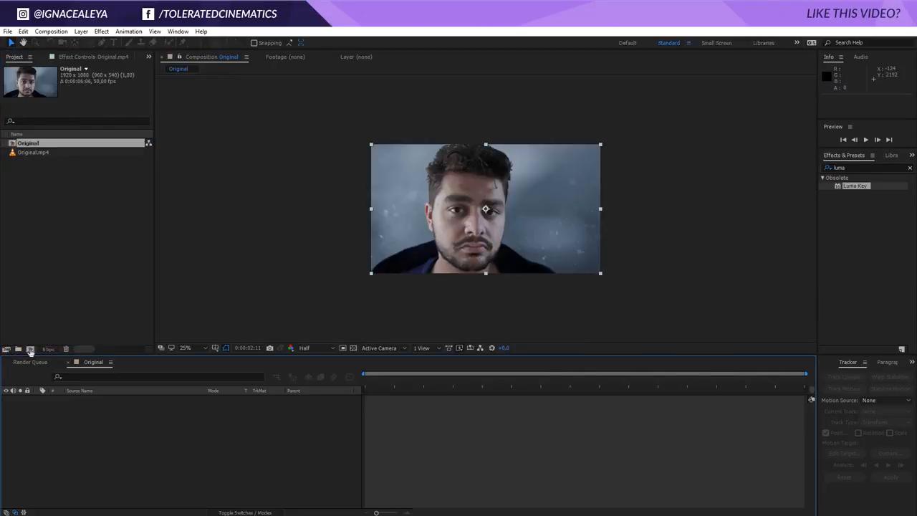
{"action": "scroll", "coordinate": [406, 248], "scroll_direction": "up", "scroll_amount": 2}
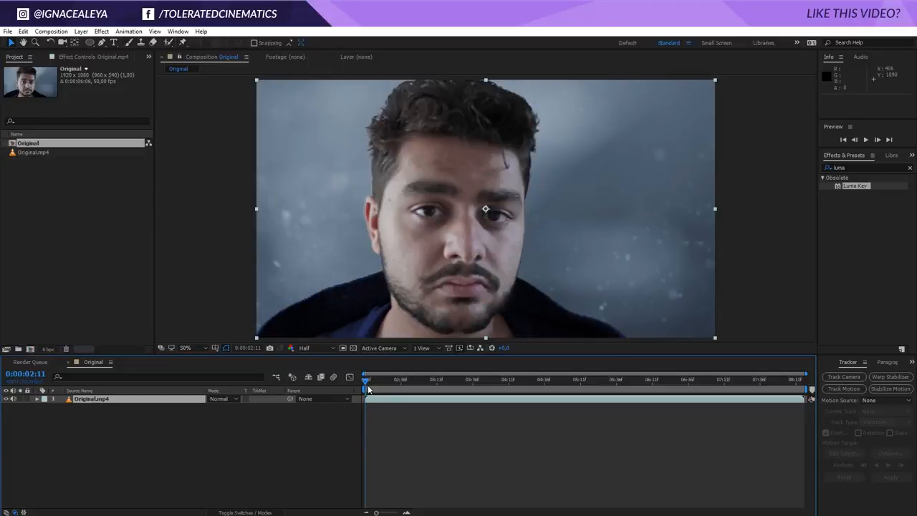
{"action": "left_click_drag", "start_coordinate": [368, 383], "coordinate": [681, 392]}
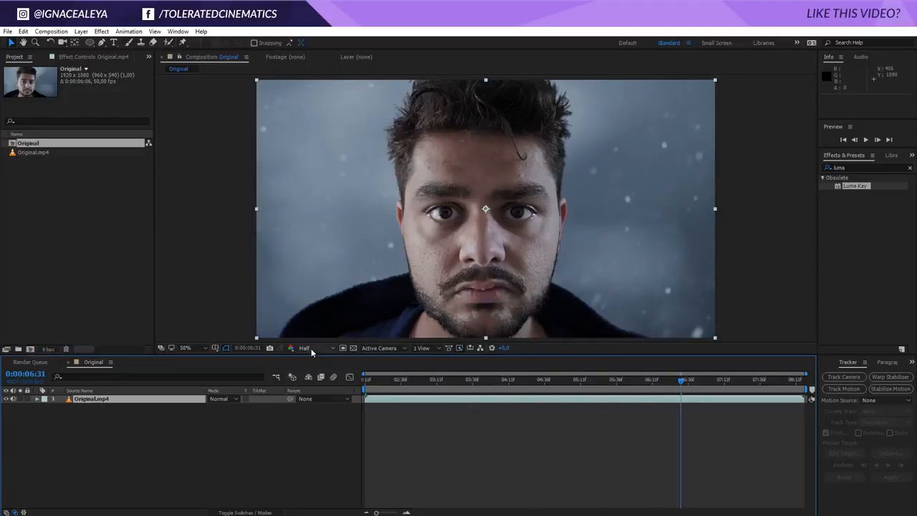
{"action": "left_click", "coordinate": [311, 348]}
{"action": "left_click", "coordinate": [316, 370]}
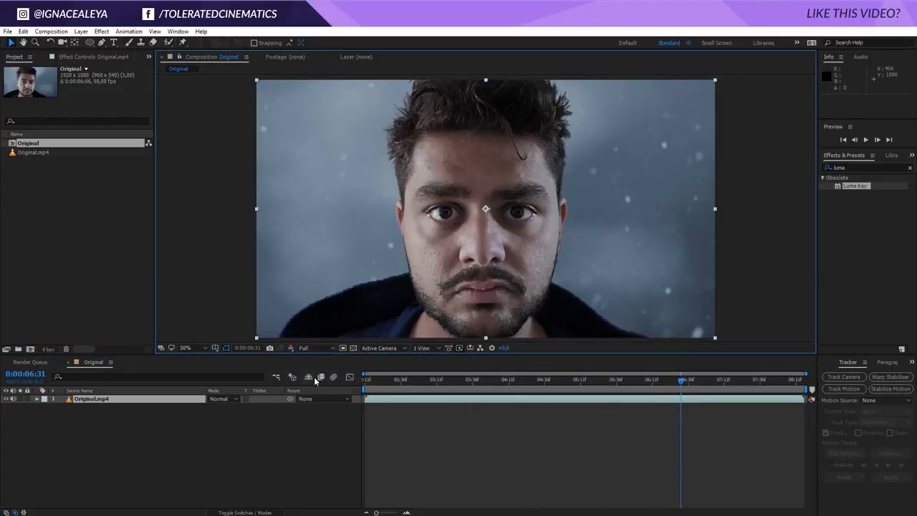
- Go to the clip's last frame at 0:00:08:16 and start Track Motion on the Original.mp4 layer
{"action": "left_click_drag", "start_coordinate": [657, 387], "coordinate": [803, 387]}
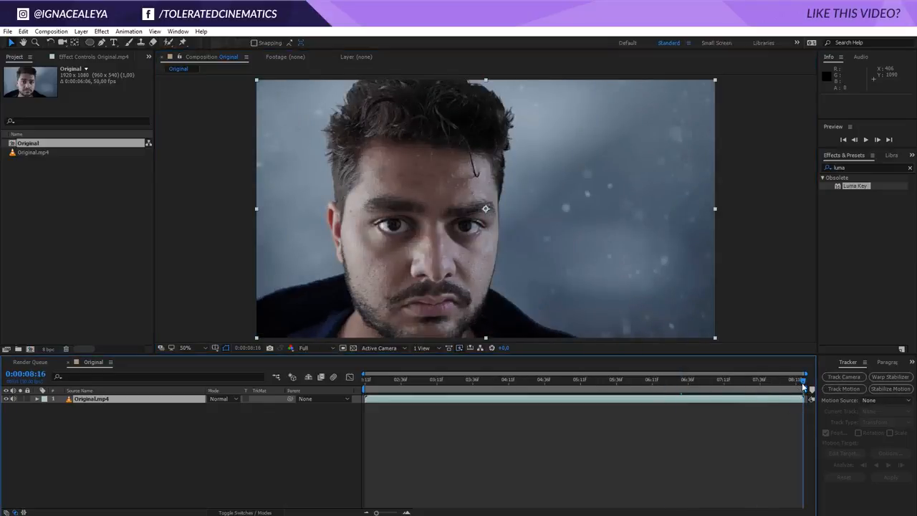
{"action": "left_click_drag", "start_coordinate": [803, 384], "coordinate": [807, 386]}
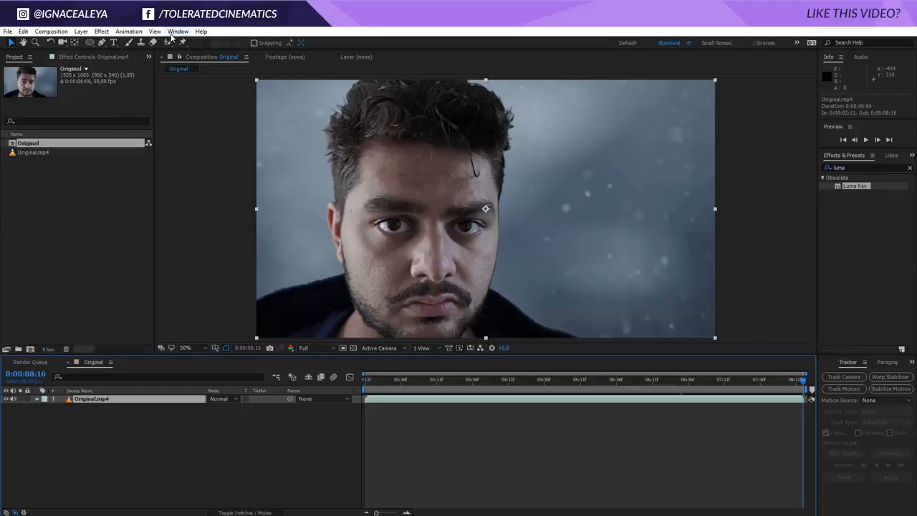
{"action": "left_click", "coordinate": [178, 31]}
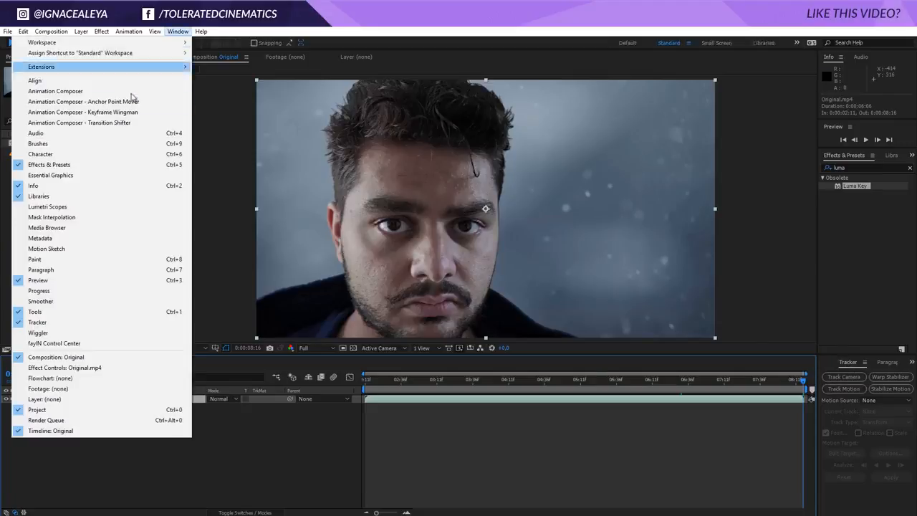
{"action": "left_click", "coordinate": [843, 389]}
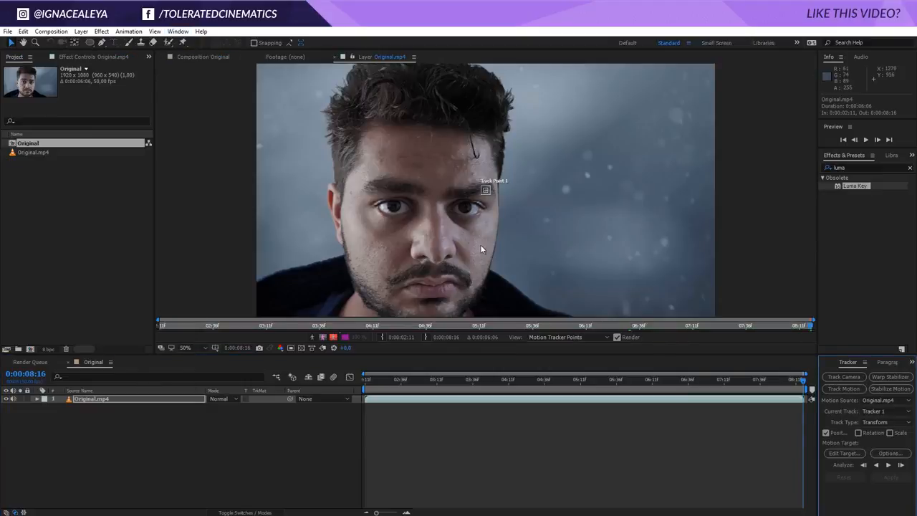
- Place Track Point 1 over the pupil of the eye on the image's left side and analyze its motion backward
{"action": "scroll", "coordinate": [452, 197], "scroll_direction": "up", "scroll_amount": 4}
{"action": "left_click_drag", "start_coordinate": [485, 200], "coordinate": [422, 284]}
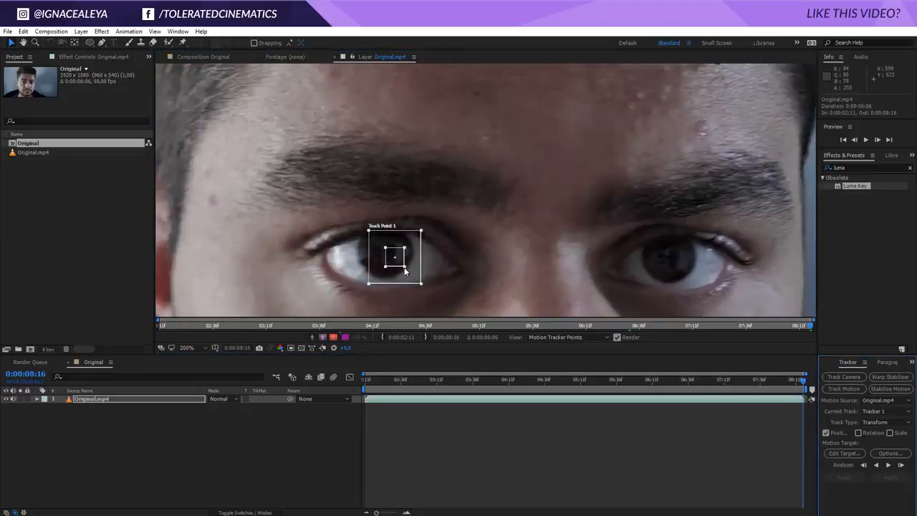
{"action": "key", "text": "comma"}
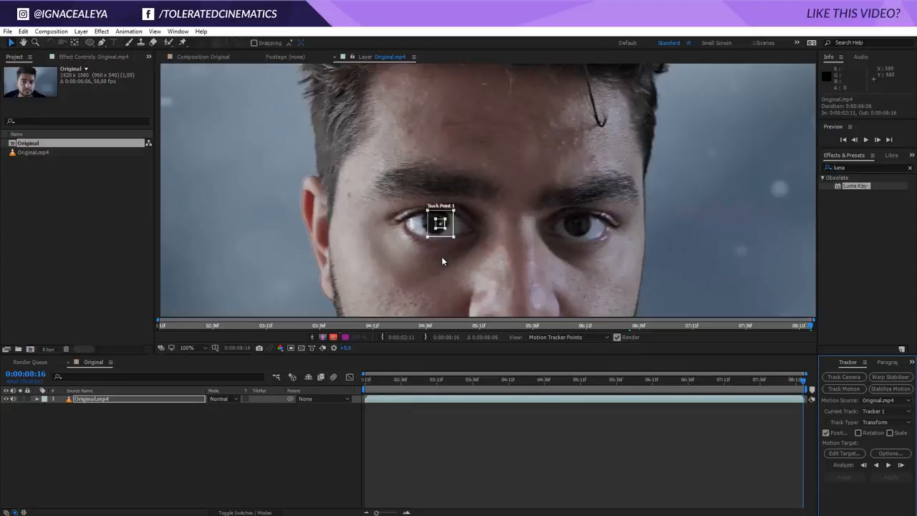
{"action": "key", "text": "comma"}
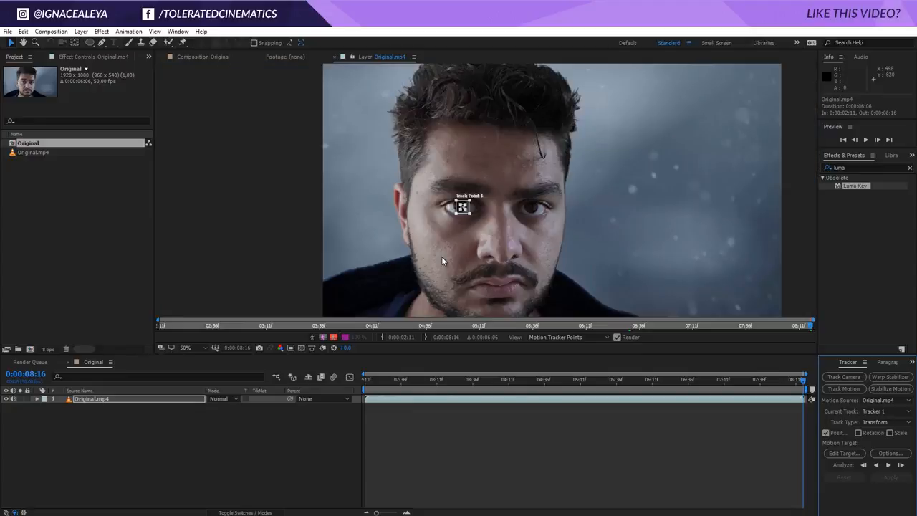
{"action": "left_click", "coordinate": [876, 465]}
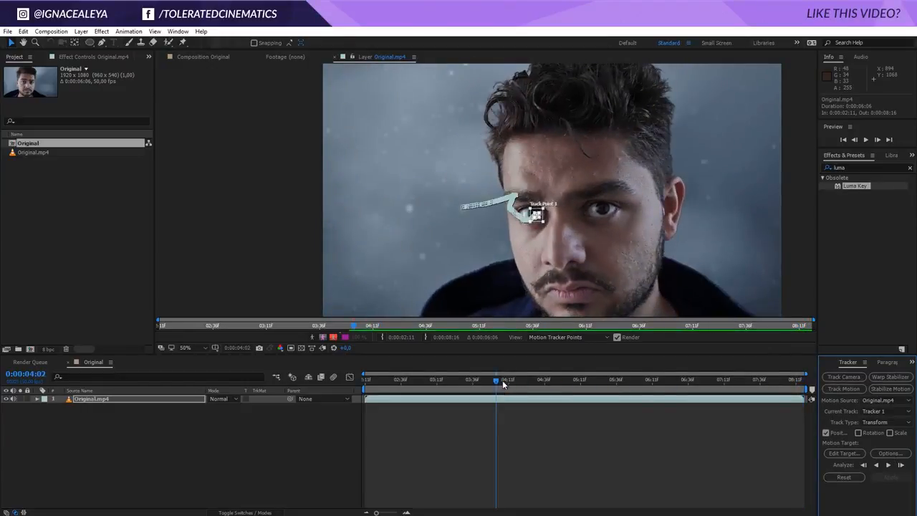
- Return to about 0:00:04:30, where the track drifts off the pupil, and re-analyze backward one frame at a time to about 0:00:04:22
{"action": "left_click_drag", "start_coordinate": [503, 382], "coordinate": [525, 381]}
{"action": "scroll", "coordinate": [533, 247], "scroll_direction": "up", "scroll_amount": 2}
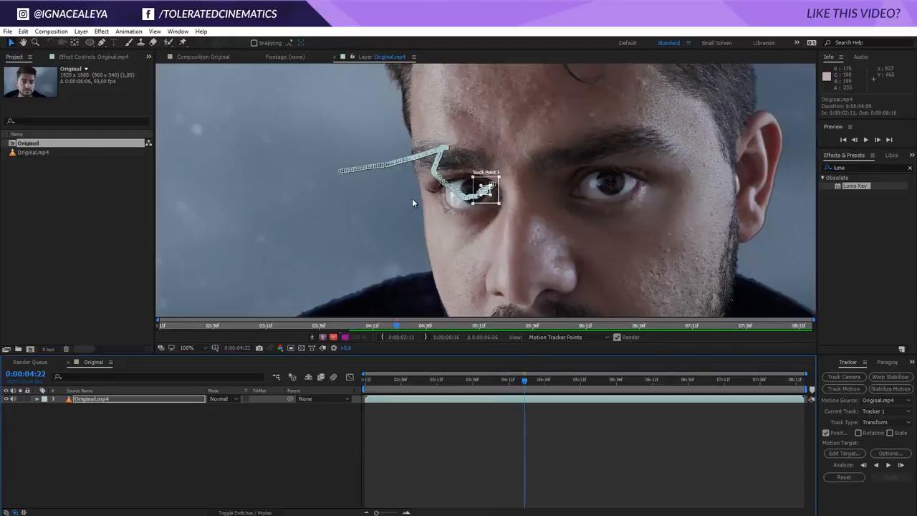
{"action": "scroll", "coordinate": [430, 212], "scroll_direction": "up", "scroll_amount": 2}
{"action": "mouse_move", "coordinate": [525, 381]}
{"action": "left_mouse_down"}
{"action": "mouse_move", "coordinate": [549, 383]}
{"action": "mouse_move", "coordinate": [538, 382]}
{"action": "left_mouse_up"}
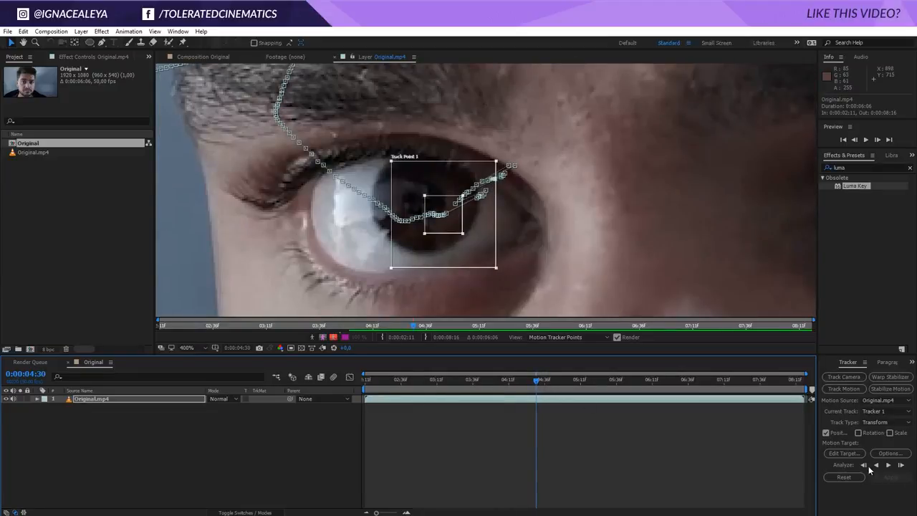
{"action": "left_click", "coordinate": [865, 465]}
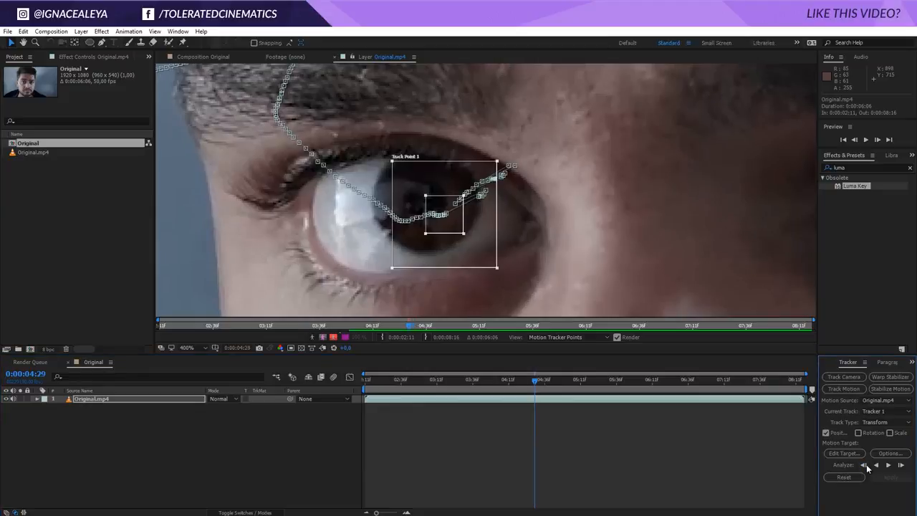
{"action": "left_click", "coordinate": [865, 465]}
{"action": "left_click", "coordinate": [866, 464]}
{"action": "left_click", "coordinate": [866, 464]}
{"action": "left_click", "coordinate": [866, 464]}
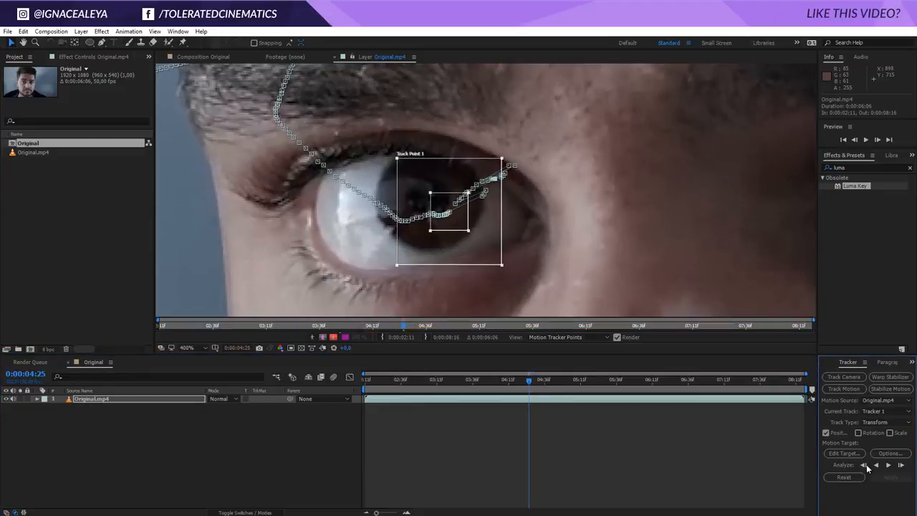
{"action": "left_click", "coordinate": [866, 464]}
{"action": "left_click", "coordinate": [866, 464]}
{"action": "left_click", "coordinate": [866, 464]}
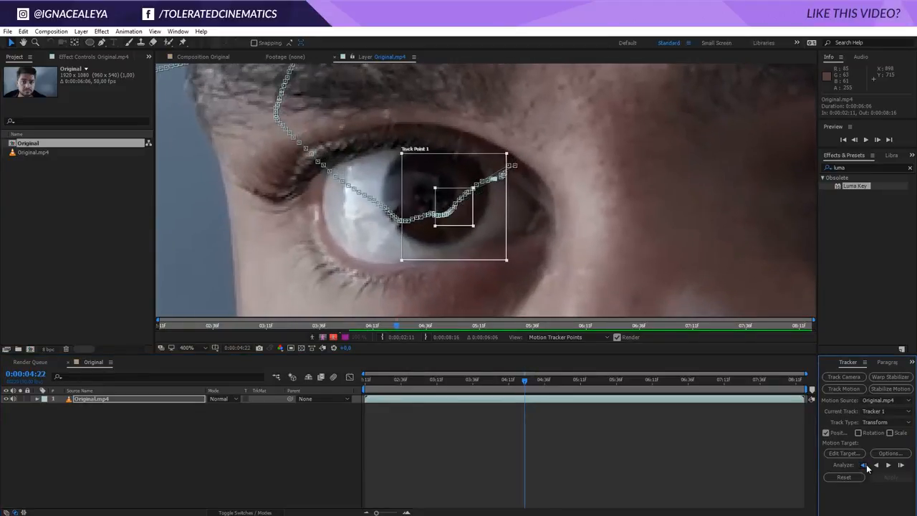
{"action": "left_click", "coordinate": [866, 464]}
- Analyze the rest of the pupil track backward to the start of the clip at 0:00:02:11
{"action": "left_click", "coordinate": [875, 467]}
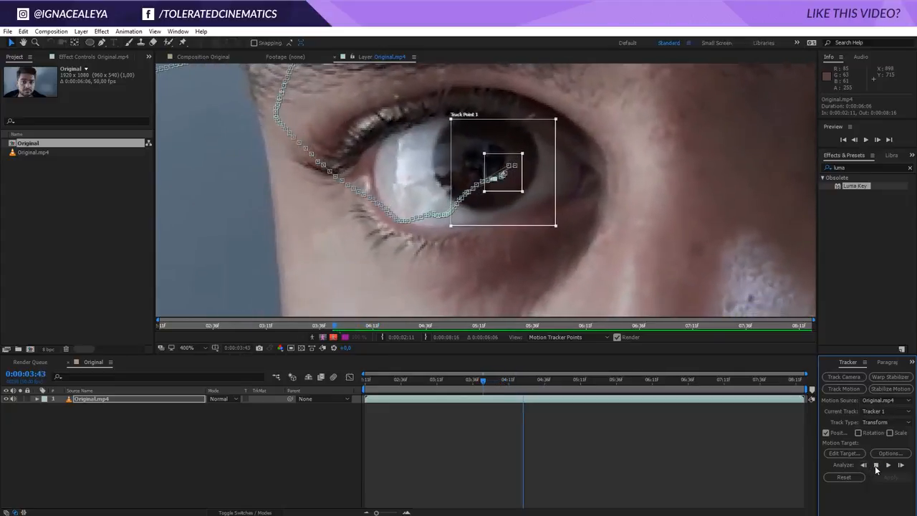
{"action": "left_click", "coordinate": [876, 466]}
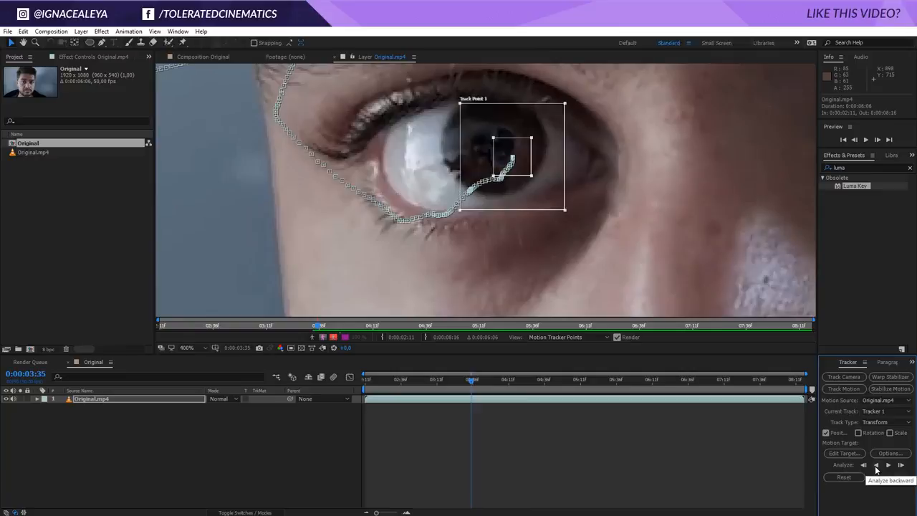
{"action": "left_click", "coordinate": [876, 466]}
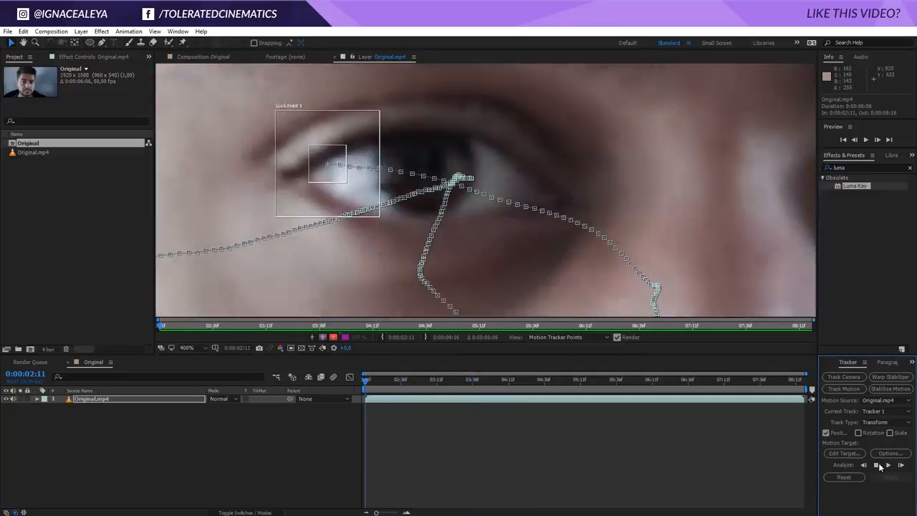
{"action": "scroll", "coordinate": [571, 257], "scroll_direction": "down", "scroll_amount": 2}
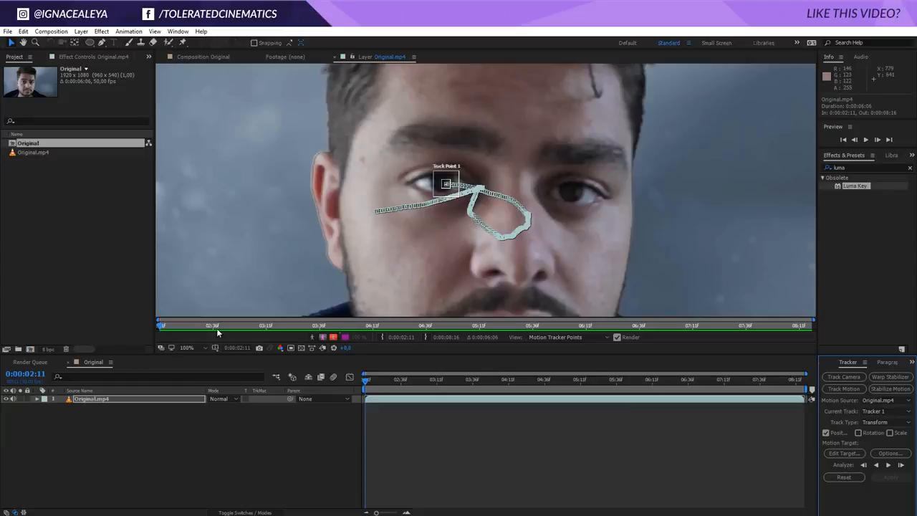
- Add a null object to the Original composition and name it "Pupil 1"
{"action": "right_click", "coordinate": [141, 460]}
{"action": "mouse_move", "coordinate": [165, 350]}
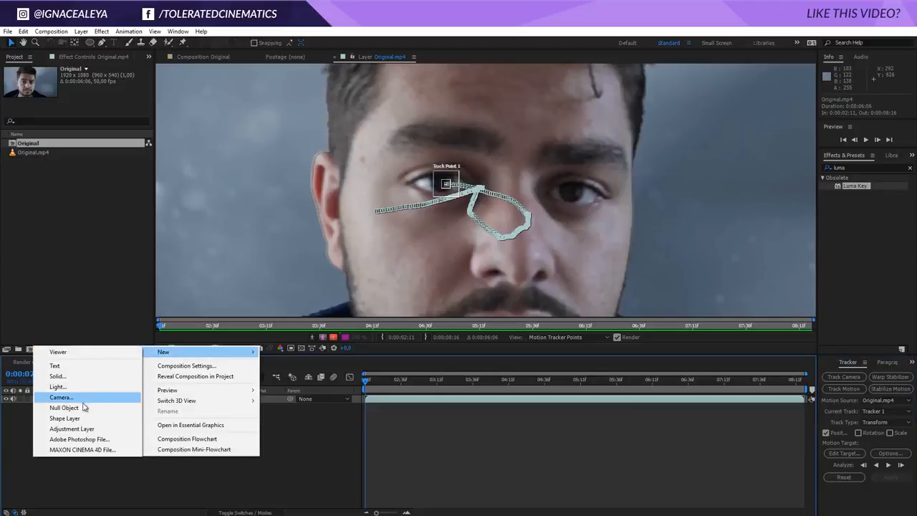
{"action": "left_click", "coordinate": [80, 407]}
{"action": "key", "text": "Return"}
{"action": "type", "text": "Pupi"}
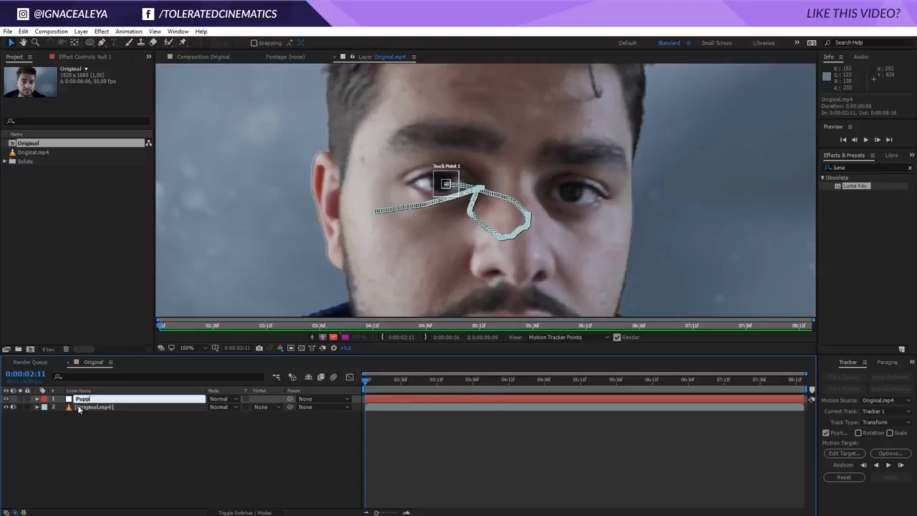
{"action": "type", "text": "l 1"}
{"action": "key", "text": "Return"}
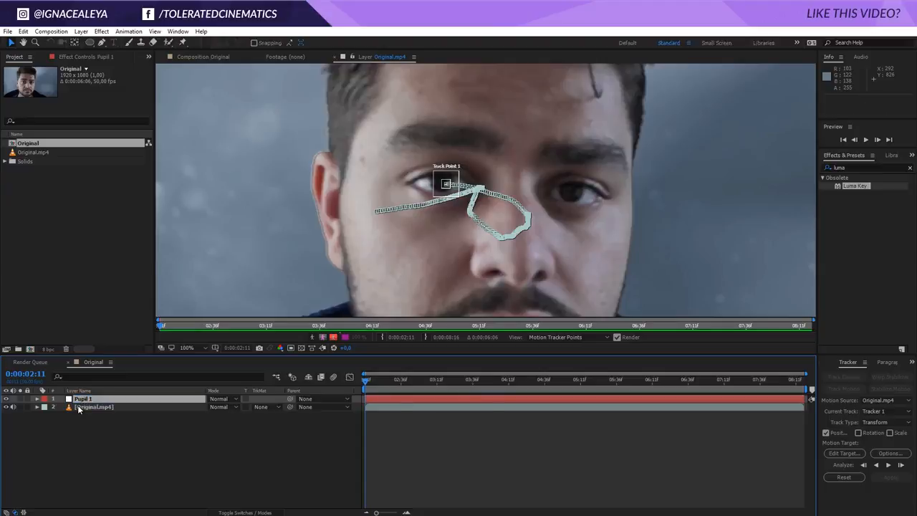
- Set the Pupil 1 null as the motion target and apply the tracking data to it
{"action": "left_click", "coordinate": [841, 454]}
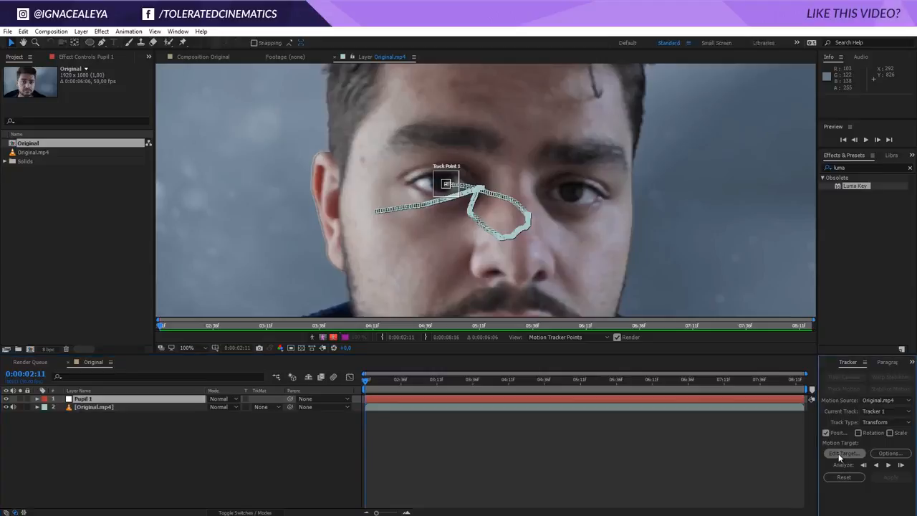
{"action": "left_click", "coordinate": [550, 241]}
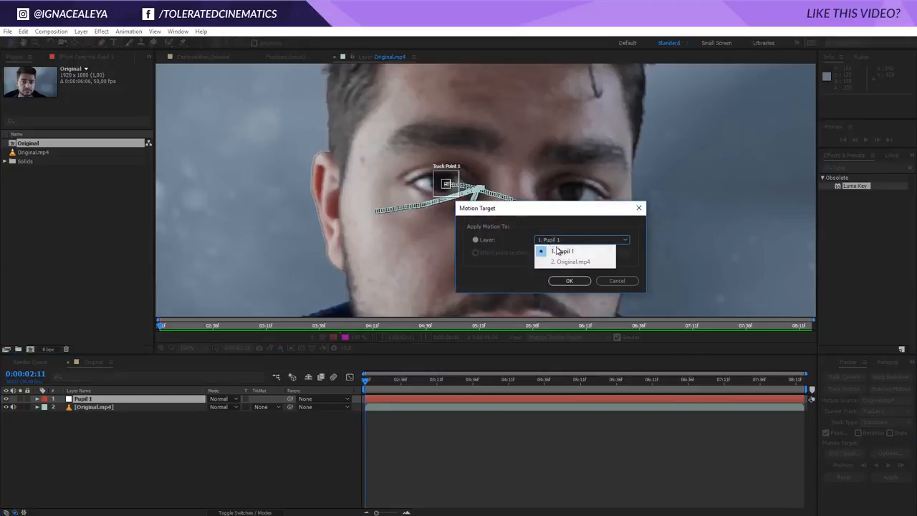
{"action": "left_click", "coordinate": [557, 250]}
{"action": "left_click", "coordinate": [569, 280]}
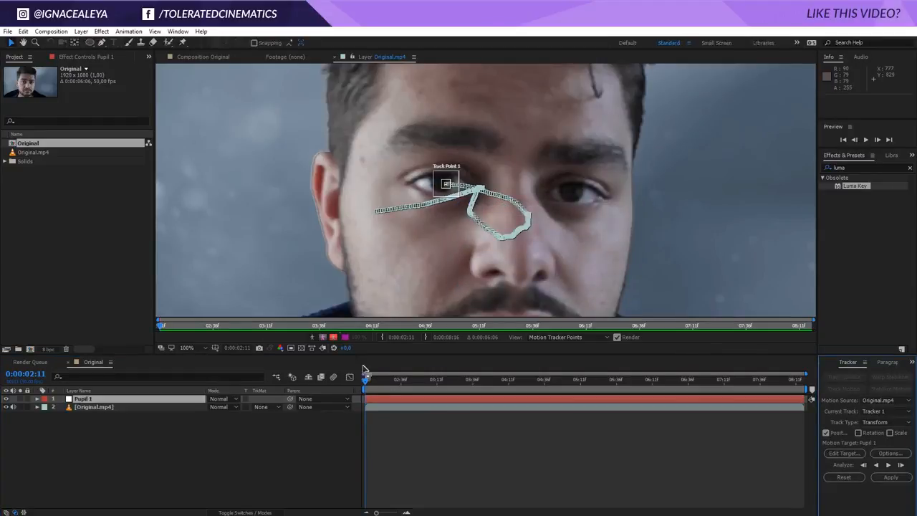
{"action": "left_click", "coordinate": [890, 477]}
{"action": "left_click", "coordinate": [496, 246]}
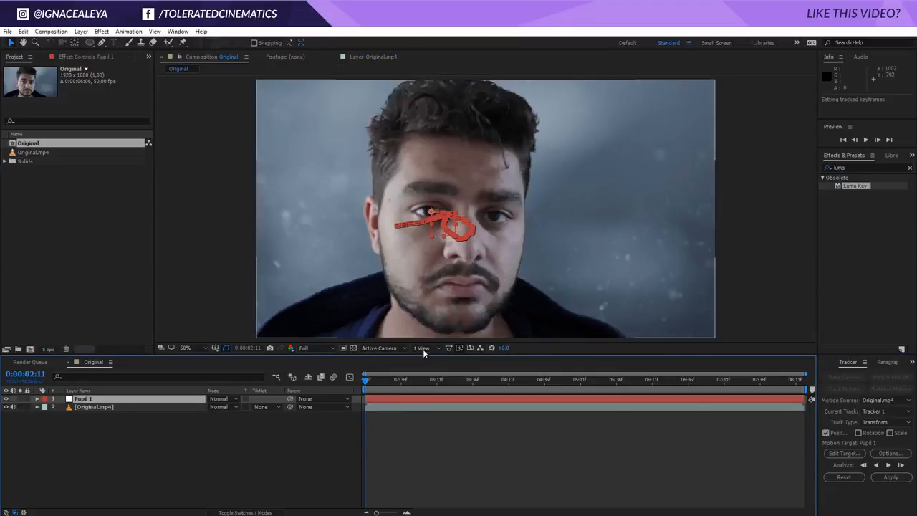
{"action": "left_click_drag", "start_coordinate": [368, 393], "coordinate": [312, 414]}
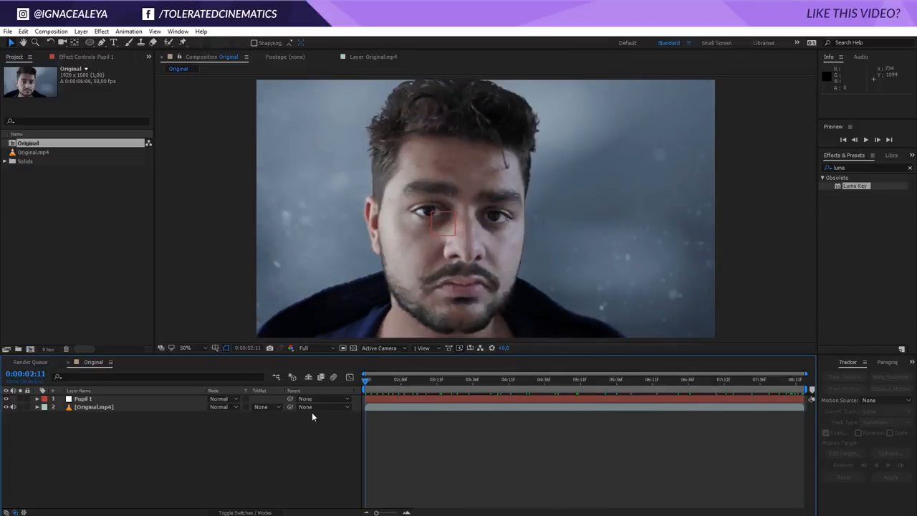
- Create a new composition named "Eye Comp"
{"action": "left_click", "coordinate": [51, 30]}
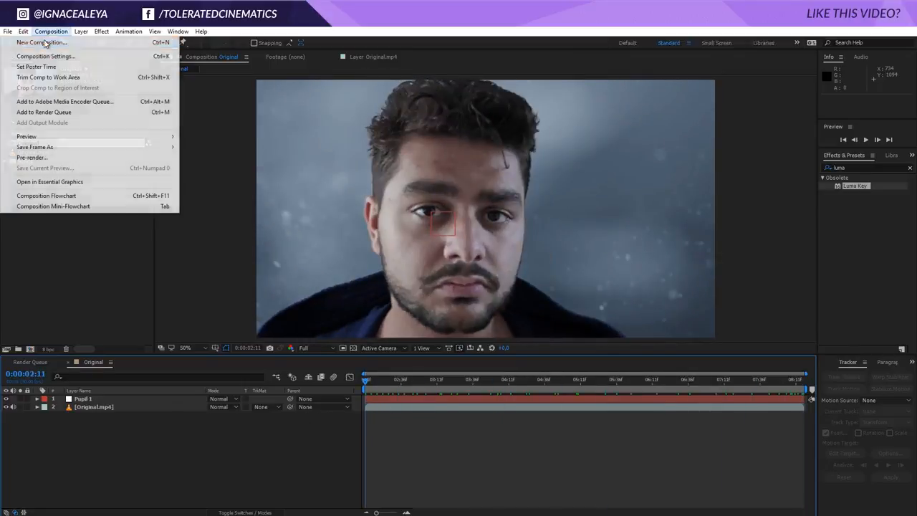
{"action": "left_click", "coordinate": [43, 41]}
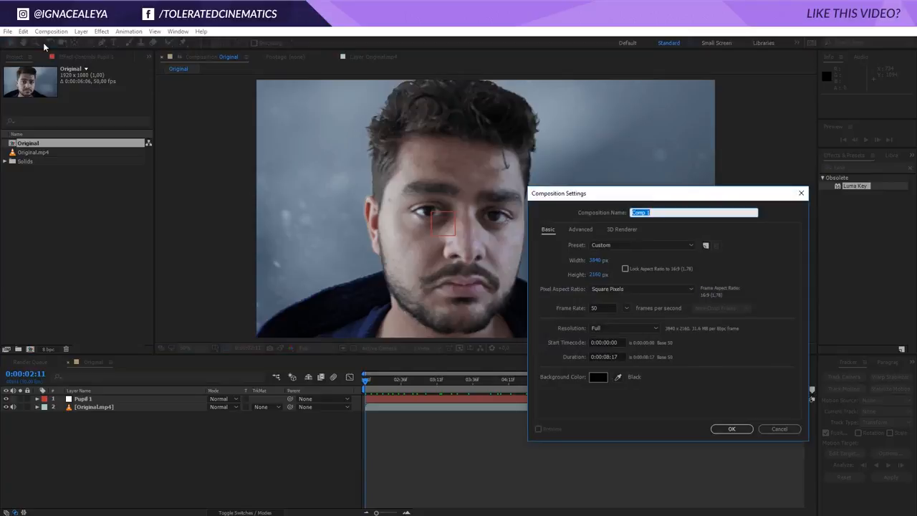
{"action": "type", "text": "Eye Comp"}
{"action": "key", "text": "Return"}
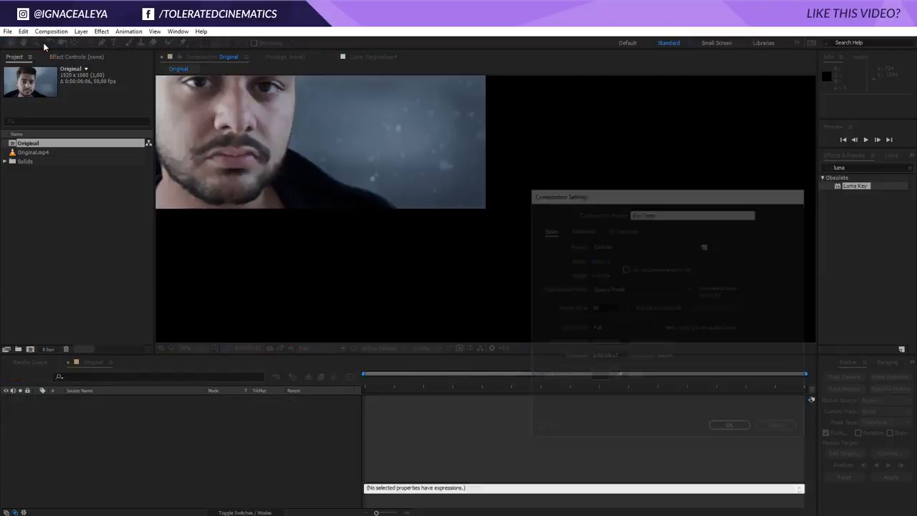
{"action": "scroll", "coordinate": [397, 169], "scroll_direction": "down", "scroll_amount": 4}
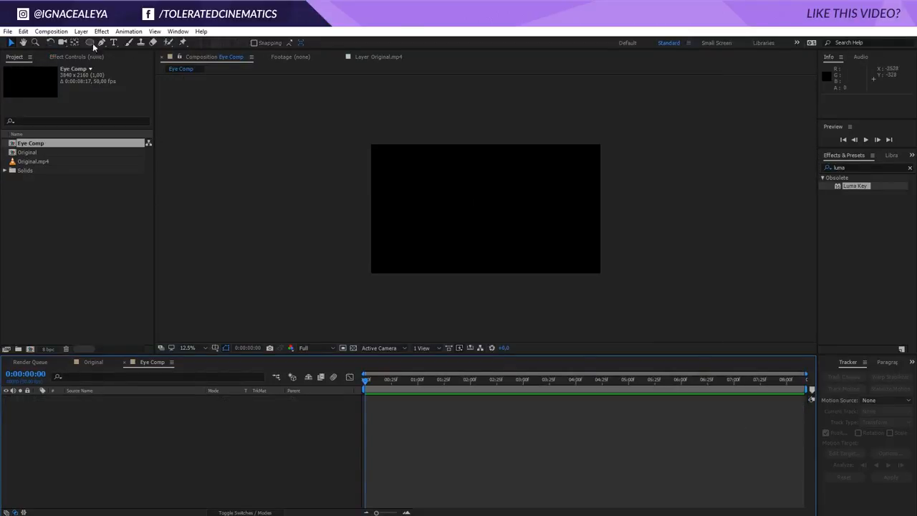
- Change the Eye Comp composition's size to 1080 px wide by 1080 px high
{"action": "left_click", "coordinate": [51, 31]}
{"action": "left_click", "coordinate": [45, 55]}
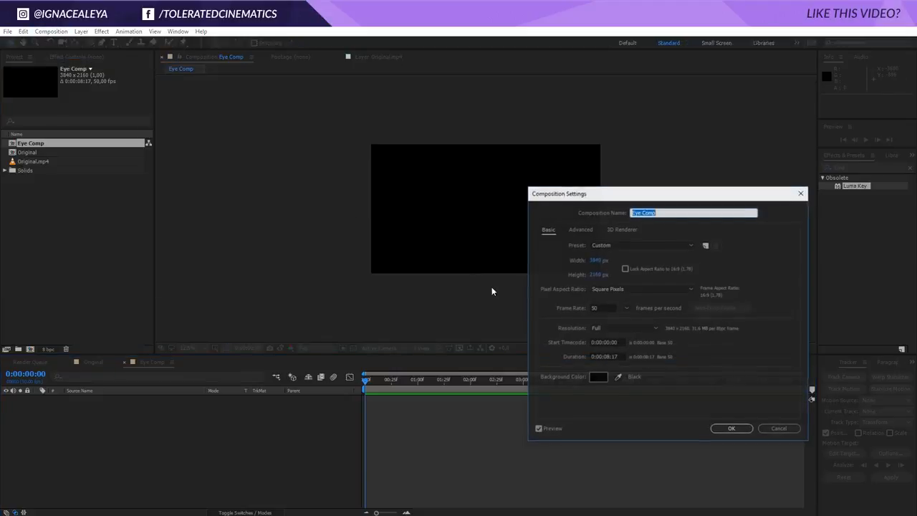
{"action": "left_click", "coordinate": [596, 260]}
{"action": "type", "text": "108"}
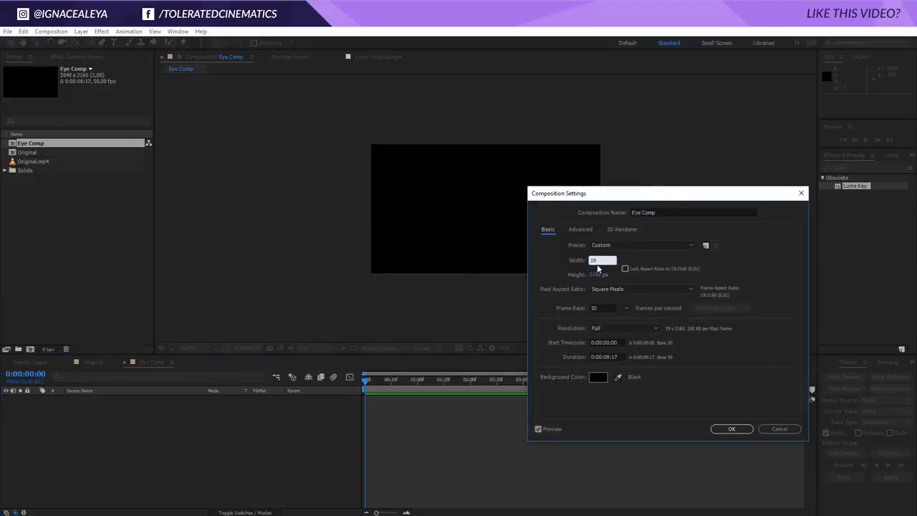
{"action": "type", "text": "0"}
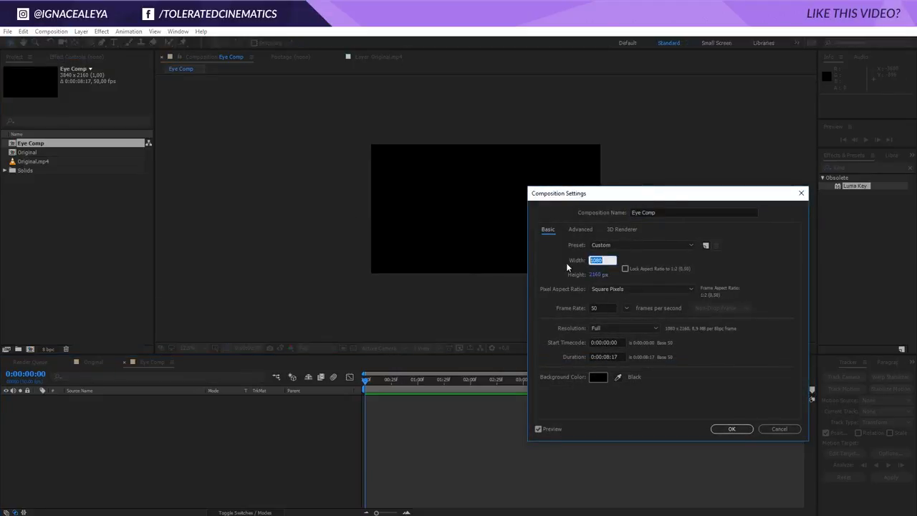
{"action": "left_click", "coordinate": [590, 275]}
{"action": "type", "text": "1080"}
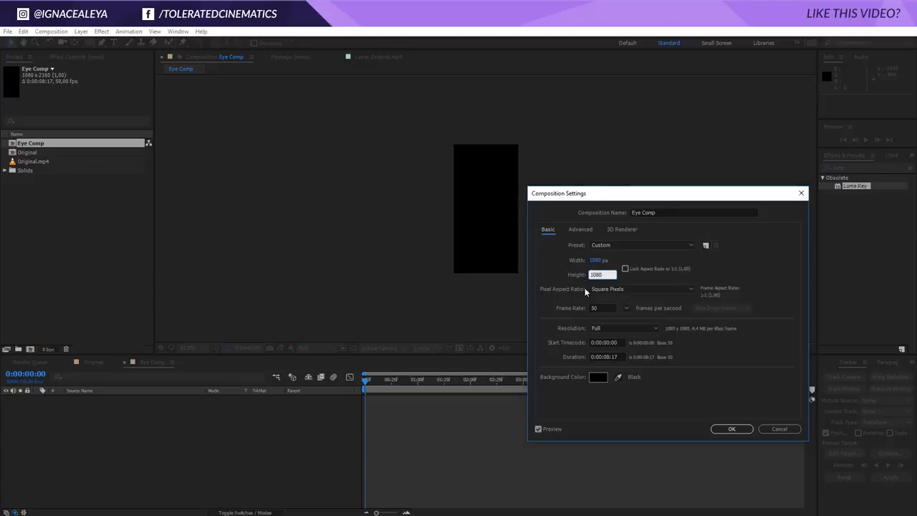
{"action": "key", "text": "Return"}
{"action": "scroll", "coordinate": [504, 246], "scroll_direction": "up", "scroll_amount": 2}
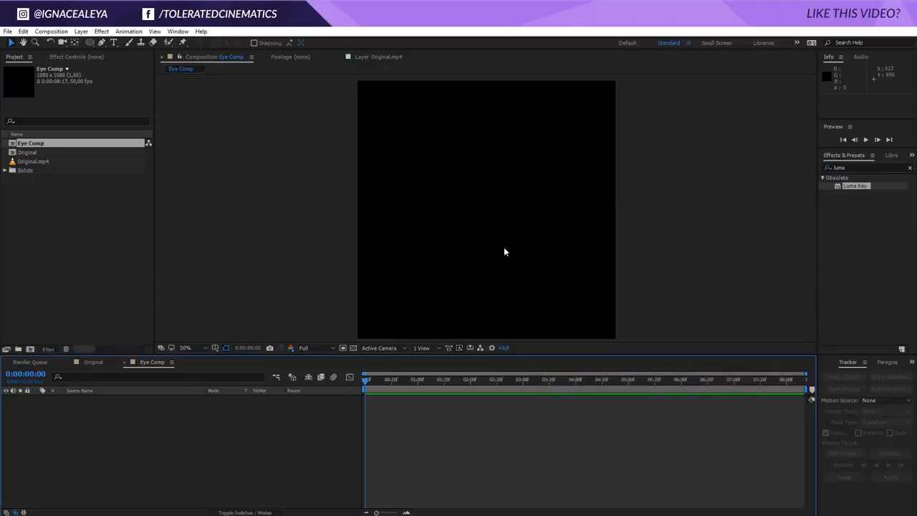
- Add a black 1080 x 1080 px solid named "Turbulent Noise" to Eye Comp
{"action": "right_click", "coordinate": [169, 320]}
{"action": "mouse_move", "coordinate": [193, 330]}
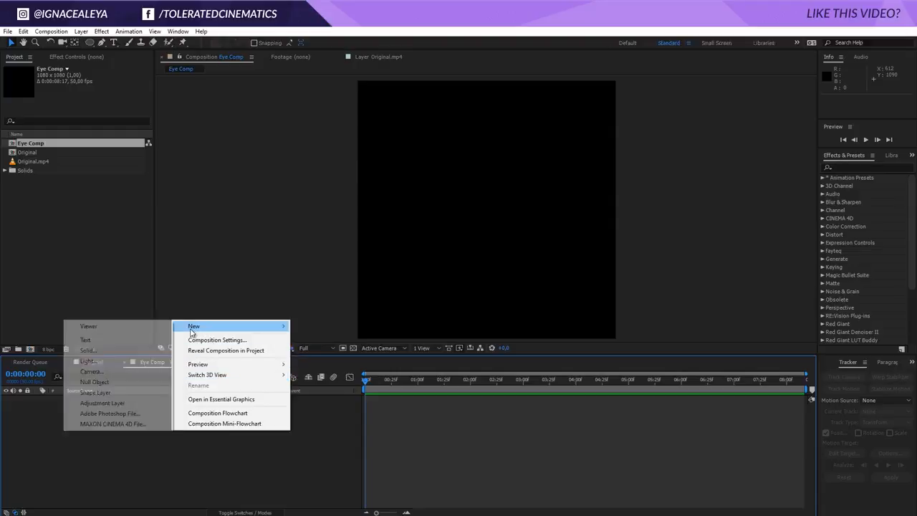
{"action": "left_click", "coordinate": [118, 350]}
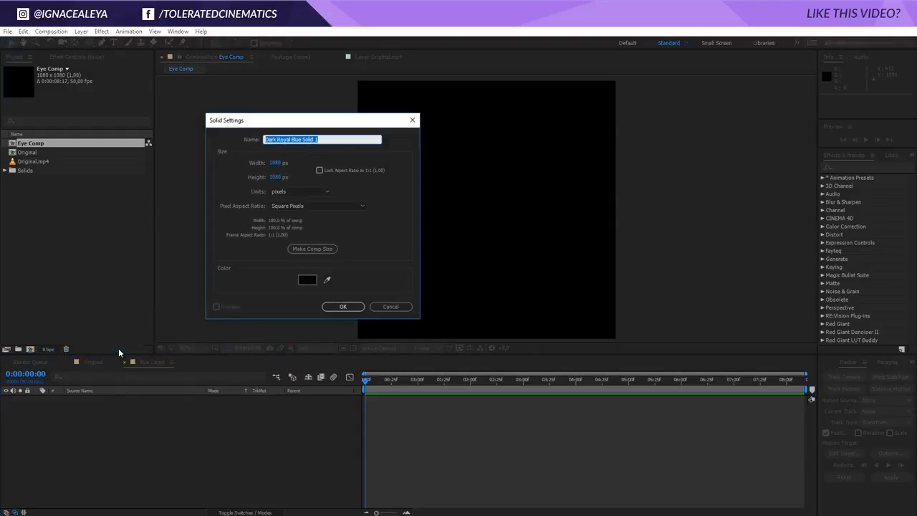
{"action": "type", "text": "Turbulent Noise"}
{"action": "key", "text": "Return"}
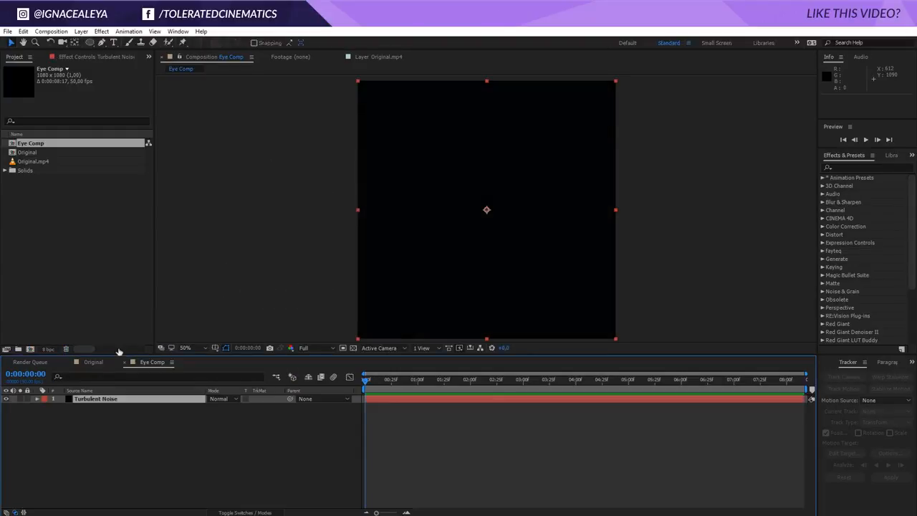
- Find the Turbulent Noise effect and apply it to the Turbulent Noise solid
{"action": "left_click", "coordinate": [852, 167]}
{"action": "type", "text": "turbu"}
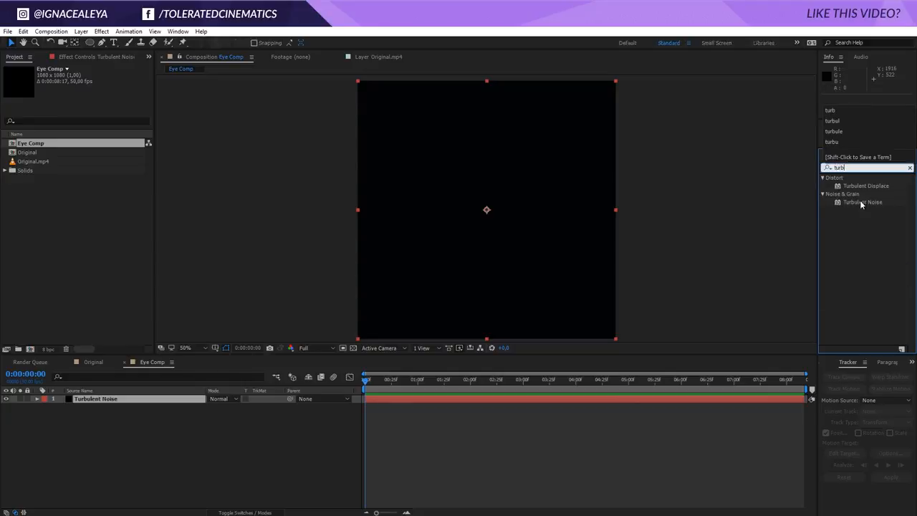
{"action": "left_click_drag", "start_coordinate": [862, 202], "coordinate": [115, 403]}
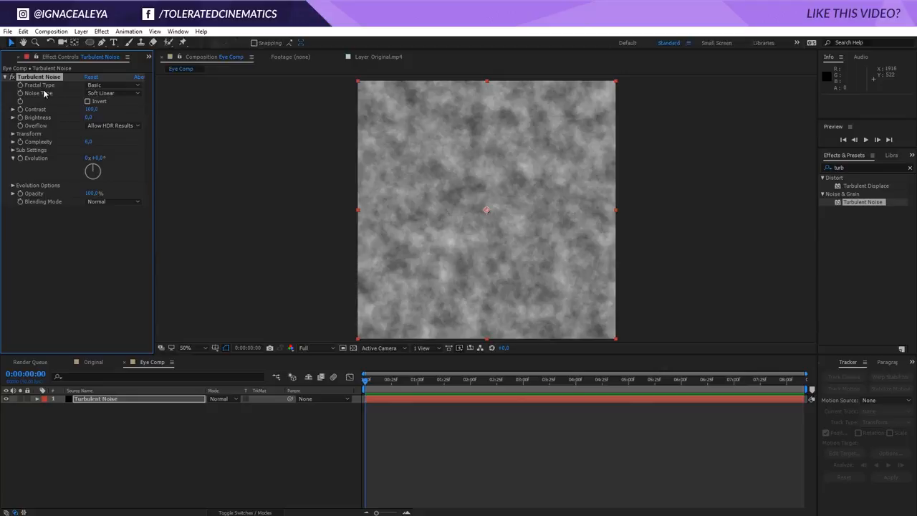
- Set the noise's fractal type to Dynamic, its complexity to 12 and its contrast to 150
{"action": "left_click", "coordinate": [98, 86]}
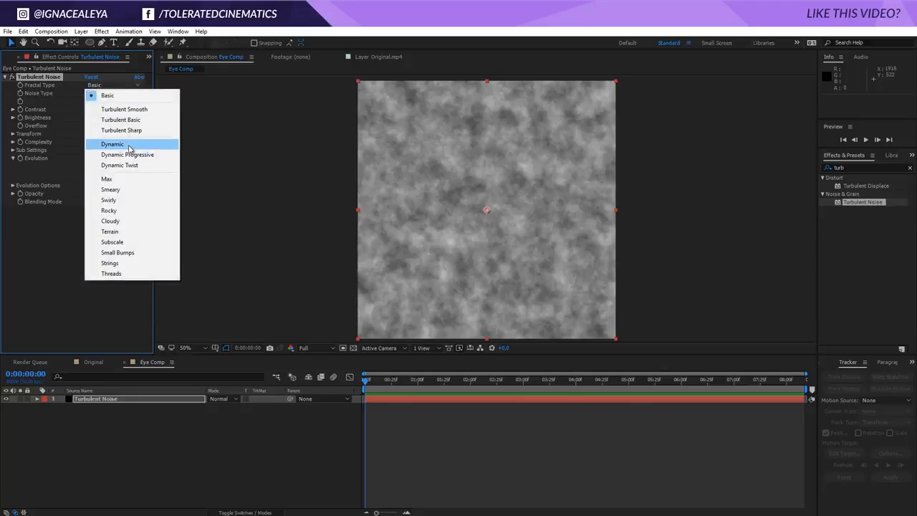
{"action": "left_click", "coordinate": [118, 146]}
{"action": "left_click", "coordinate": [88, 141]}
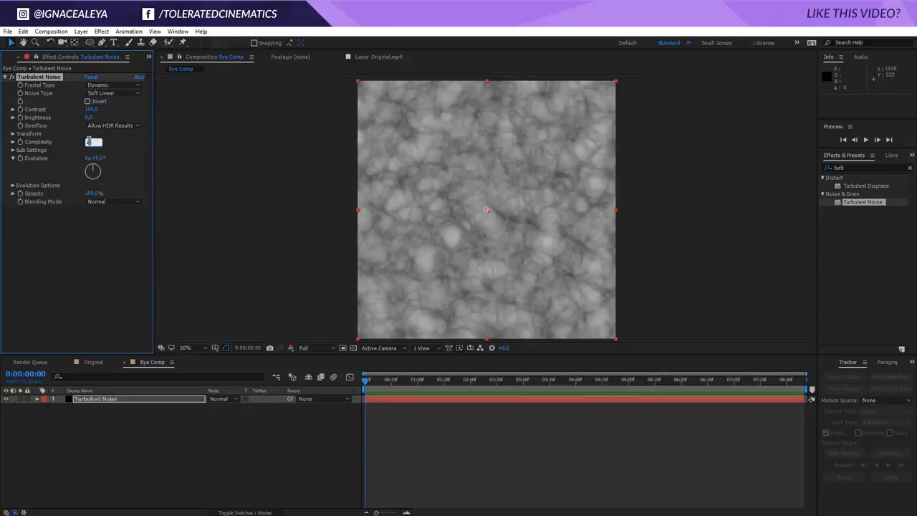
{"action": "type", "text": "12"}
{"action": "left_click", "coordinate": [87, 110]}
{"action": "type", "text": "150"}
{"action": "key", "text": "Return"}
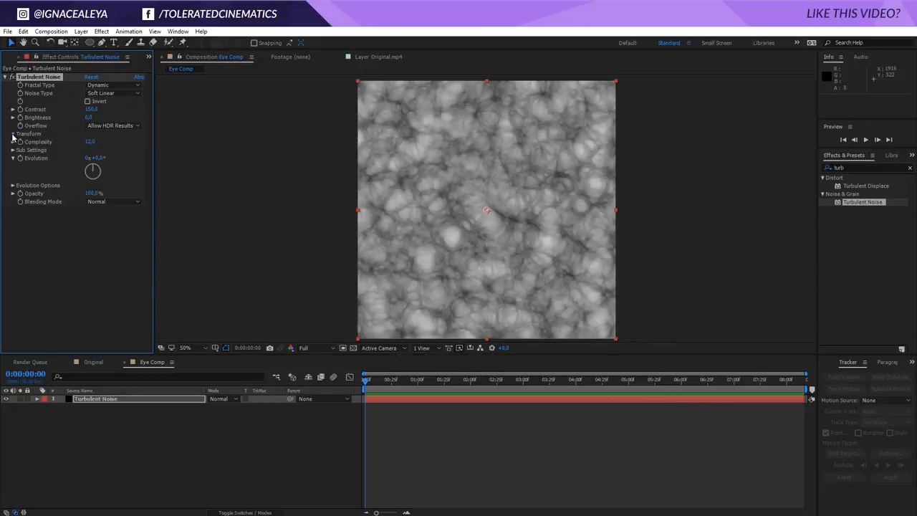
- Disable the noise's uniform scaling and stretch it with a scale width of about 66 and a scale height of 350
{"action": "left_click", "coordinate": [12, 134]}
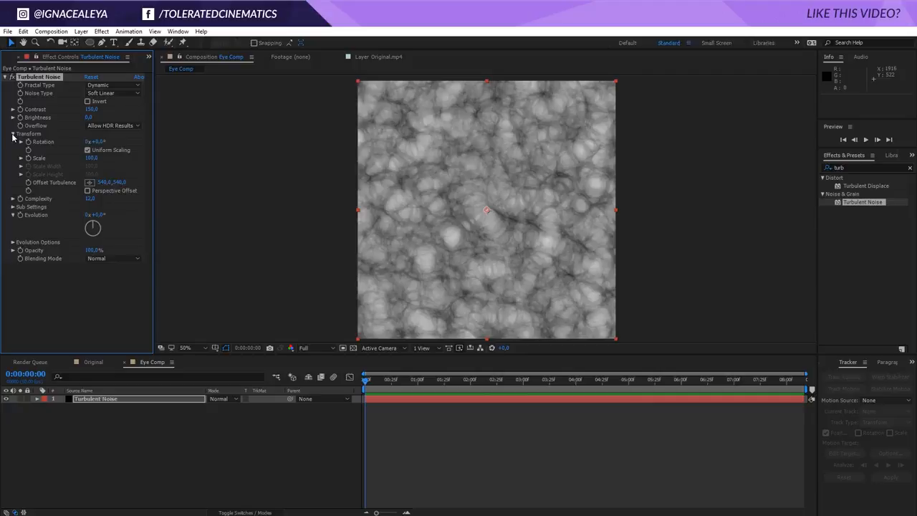
{"action": "left_click", "coordinate": [87, 150]}
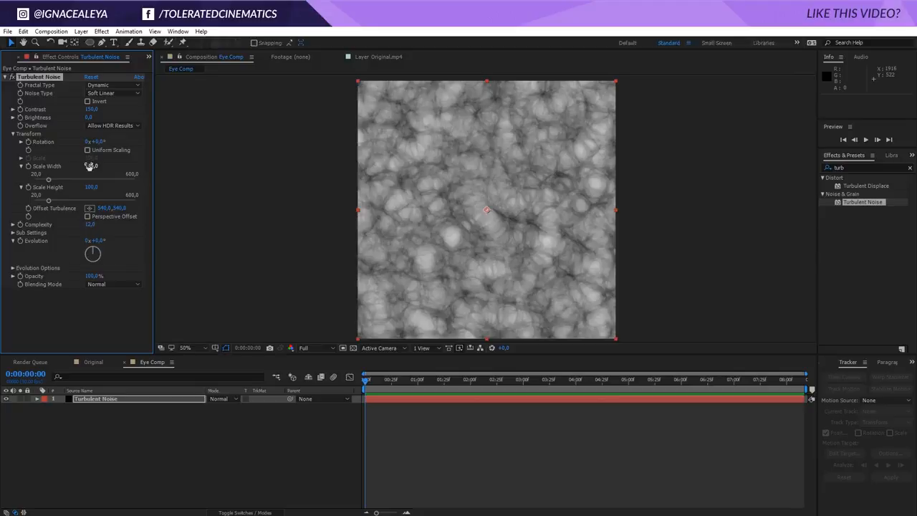
{"action": "left_click_drag", "start_coordinate": [89, 166], "coordinate": [77, 165]}
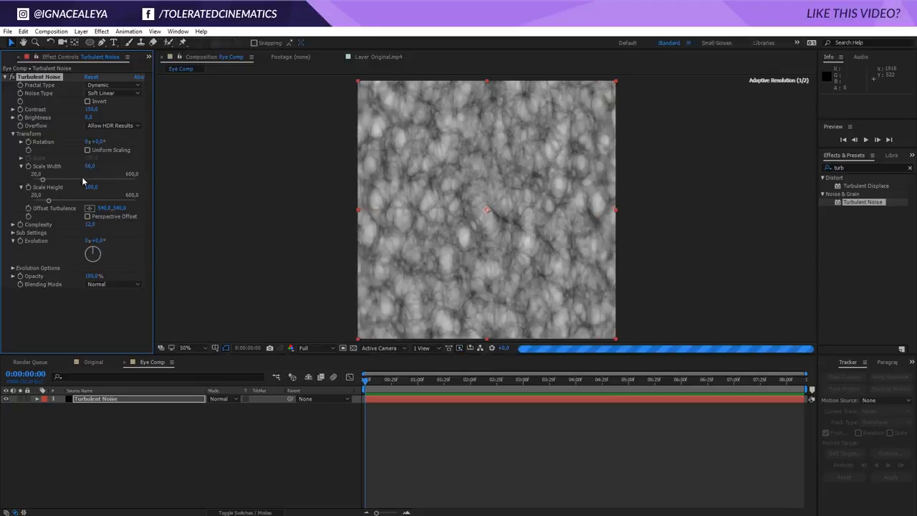
{"action": "left_click", "coordinate": [91, 187]}
{"action": "type", "text": "350"}
{"action": "key", "text": "Return"}
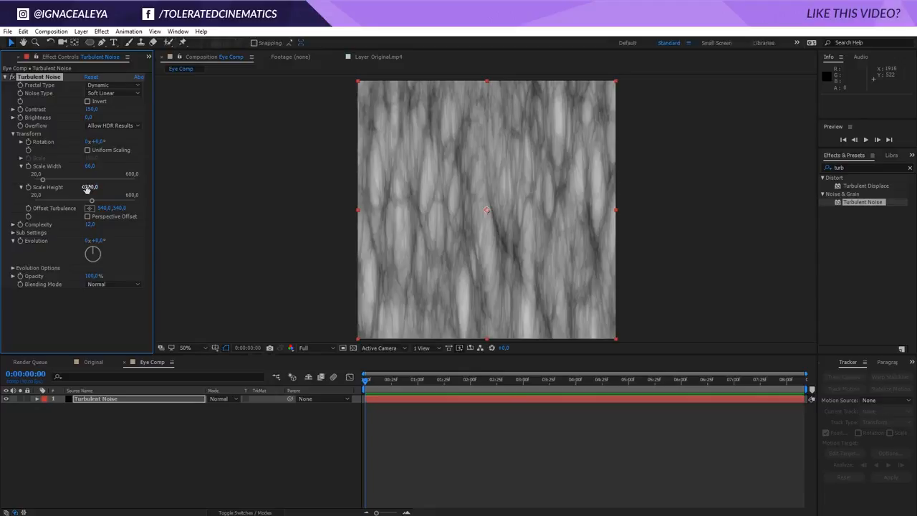
- Add the Invert effect to the Turbulent Noise layer
{"action": "left_click", "coordinate": [101, 31]}
{"action": "mouse_move", "coordinate": [48, 109]}
{"action": "left_click", "coordinate": [170, 172]}
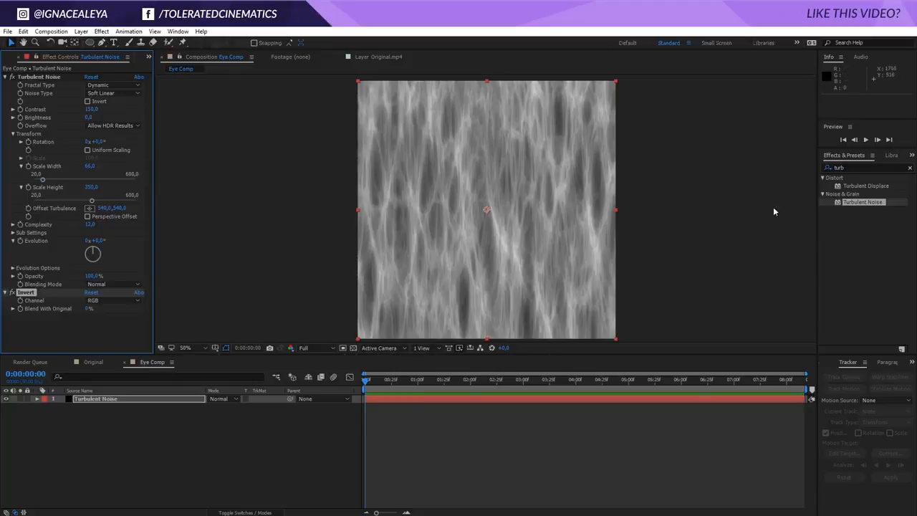
- Add Polar Coordinates after the Invert effect, converting Rect to Polar with 100% interpolation
{"action": "left_click_drag", "start_coordinate": [858, 167], "coordinate": [765, 167]}
{"action": "type", "text": "pol"}
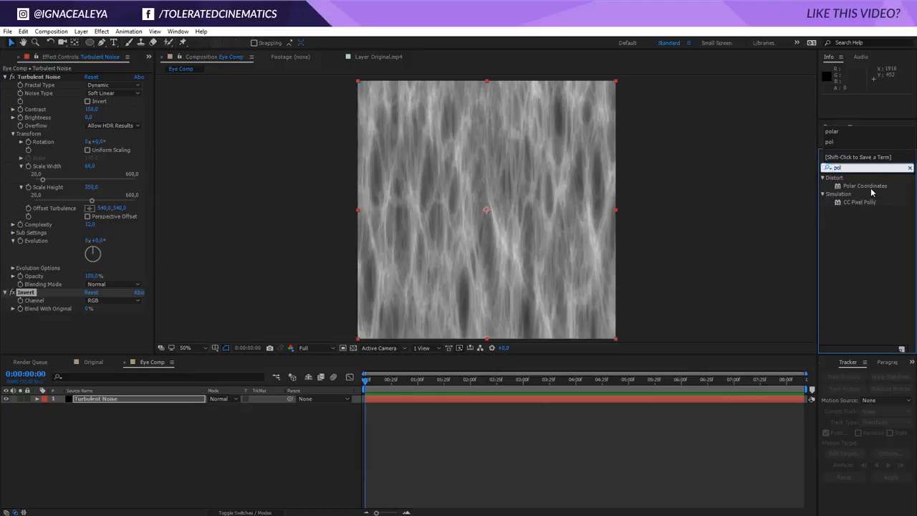
{"action": "left_click_drag", "start_coordinate": [867, 188], "coordinate": [111, 318]}
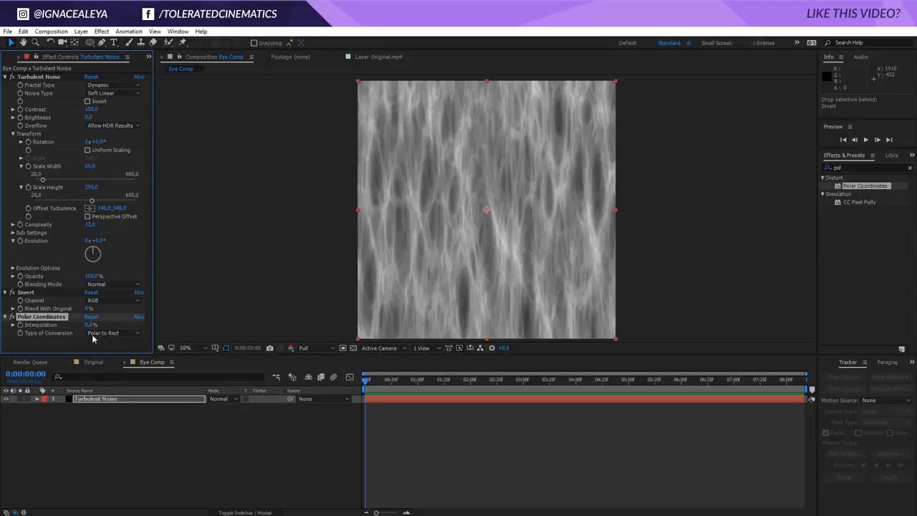
{"action": "left_click", "coordinate": [100, 333]}
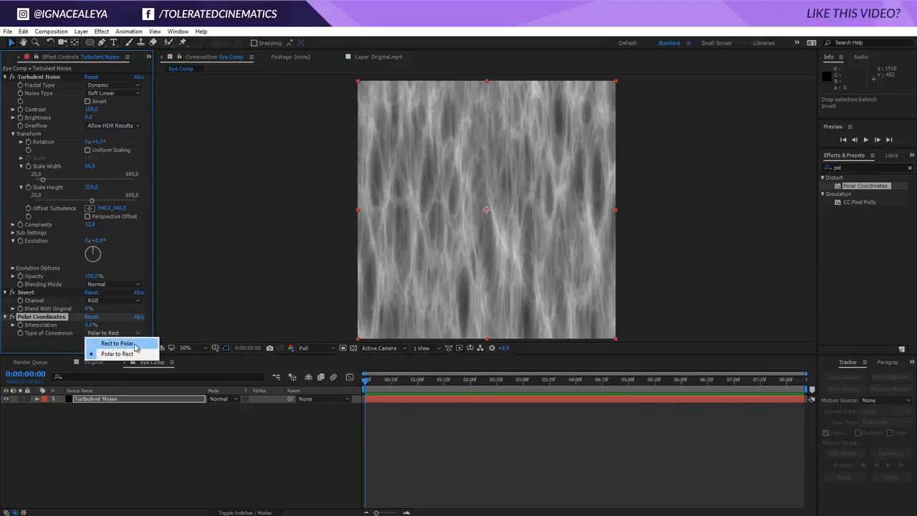
{"action": "left_click", "coordinate": [134, 343]}
{"action": "left_click_drag", "start_coordinate": [94, 328], "coordinate": [273, 340]}
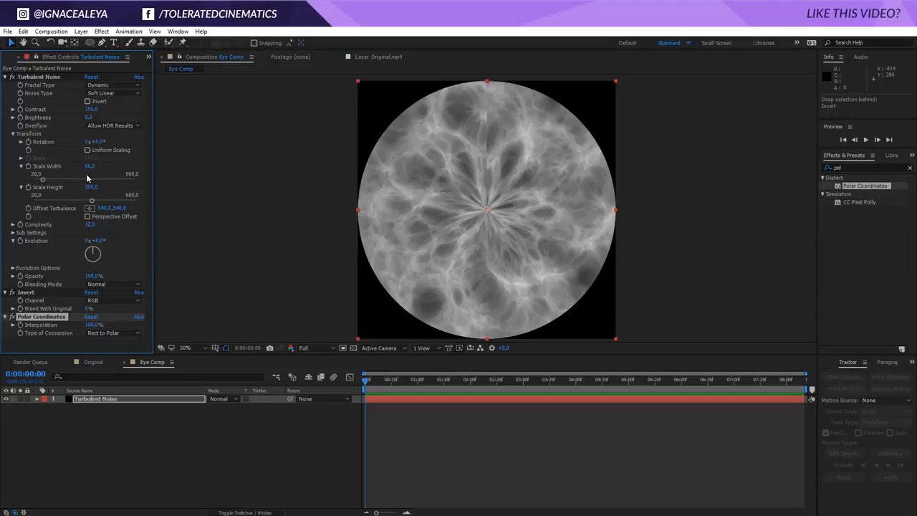
- Narrow the noise's scale width to 25
{"action": "left_click_drag", "start_coordinate": [89, 165], "coordinate": [72, 165]}
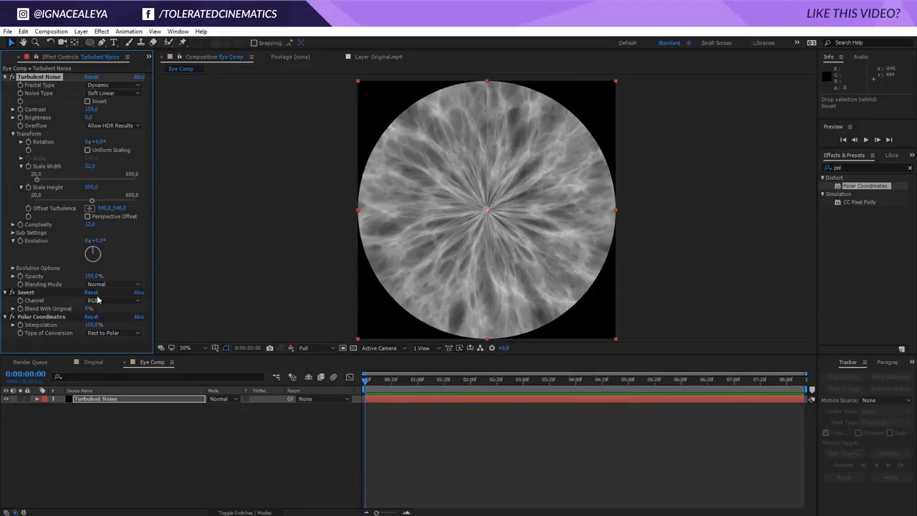
{"action": "left_click", "coordinate": [89, 167]}
{"action": "type", "text": "25"}
{"action": "key", "text": "Return"}
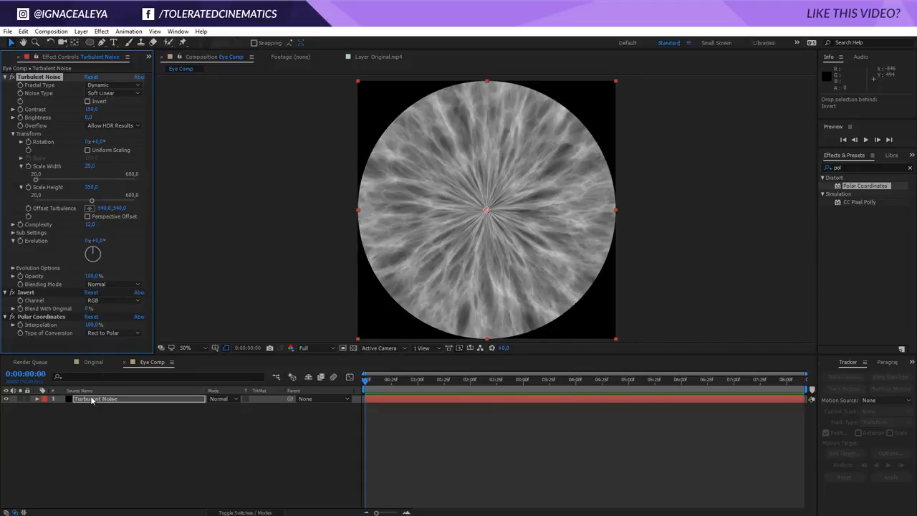
- Duplicate the Turbulent Noise layer and scale the upper copy down to 49%
{"action": "left_click", "coordinate": [92, 399]}
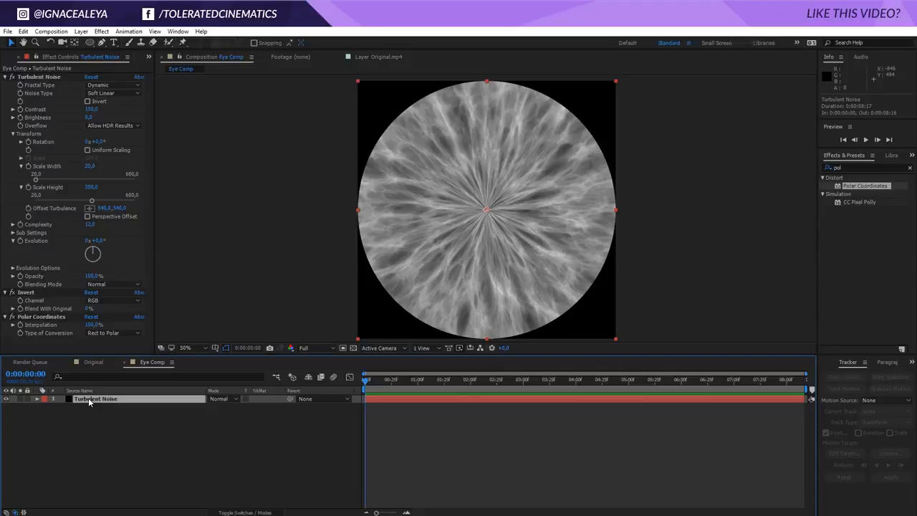
{"action": "left_click", "coordinate": [23, 31]}
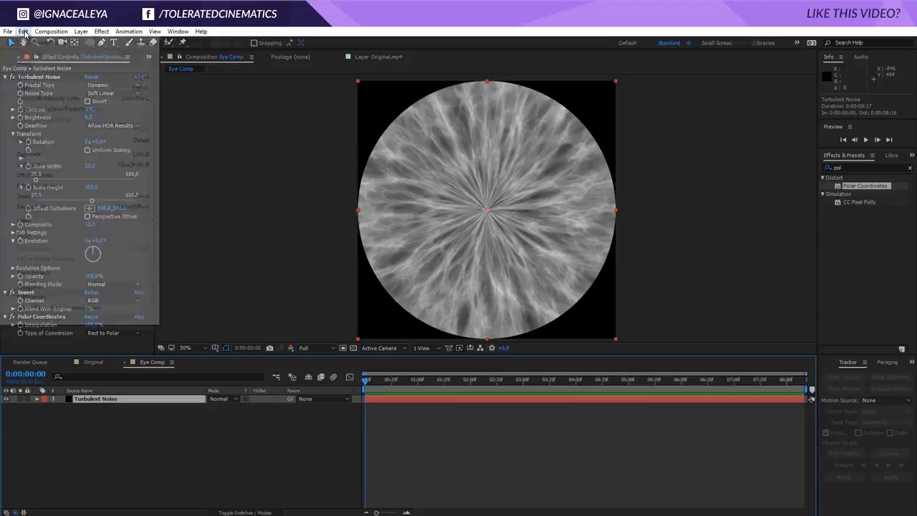
{"action": "left_click", "coordinate": [46, 156]}
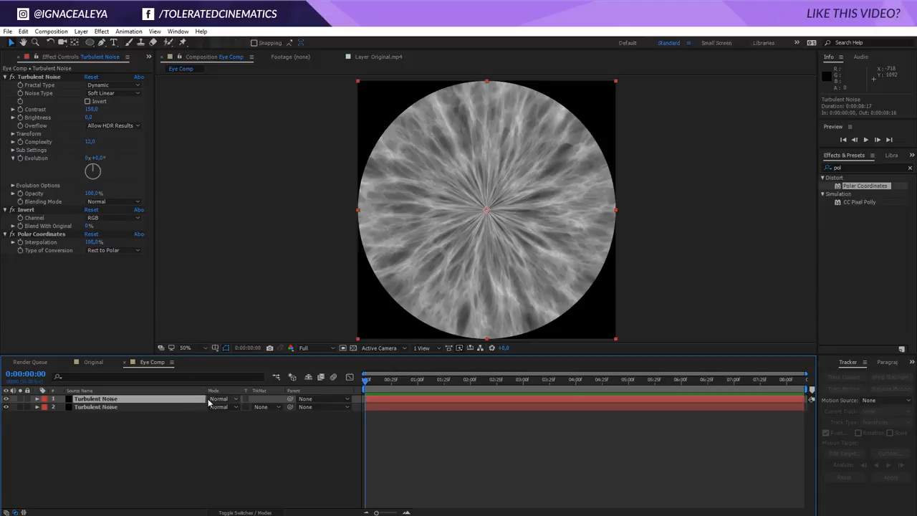
{"action": "key", "text": "s"}
{"action": "left_click_drag", "start_coordinate": [224, 406], "coordinate": [207, 408]}
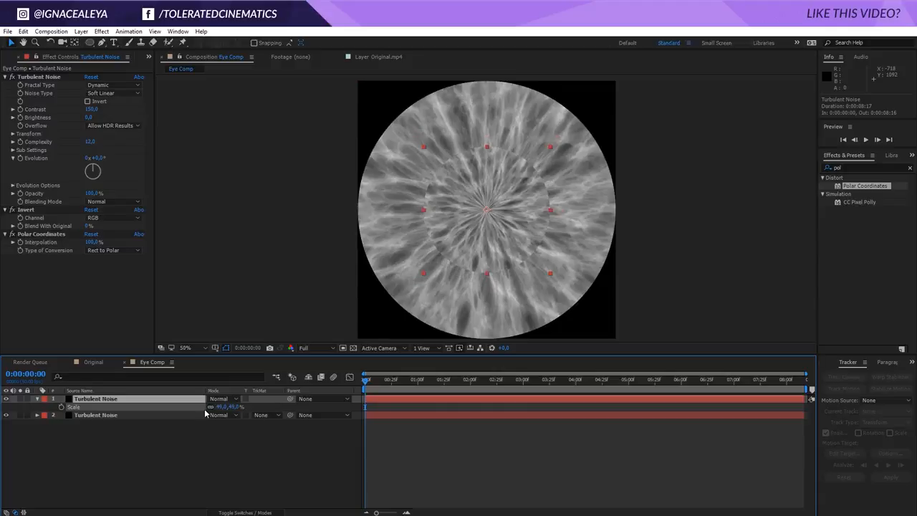
- Find the Circle effect and add it after Polar Coordinates on the upper Turbulent Noise layer
{"action": "double_click", "coordinate": [858, 167]}
{"action": "type", "text": "circ"}
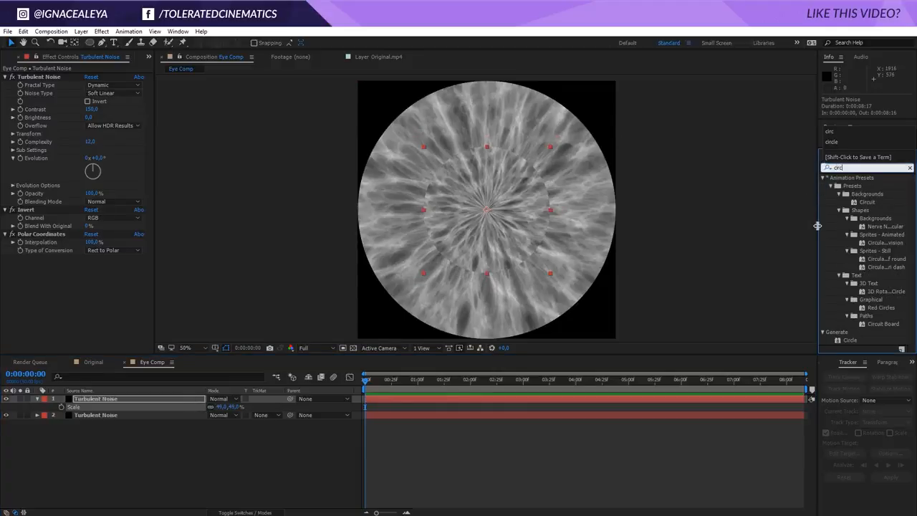
{"action": "type", "text": "l"}
{"action": "left_click_drag", "start_coordinate": [845, 247], "coordinate": [44, 301]}
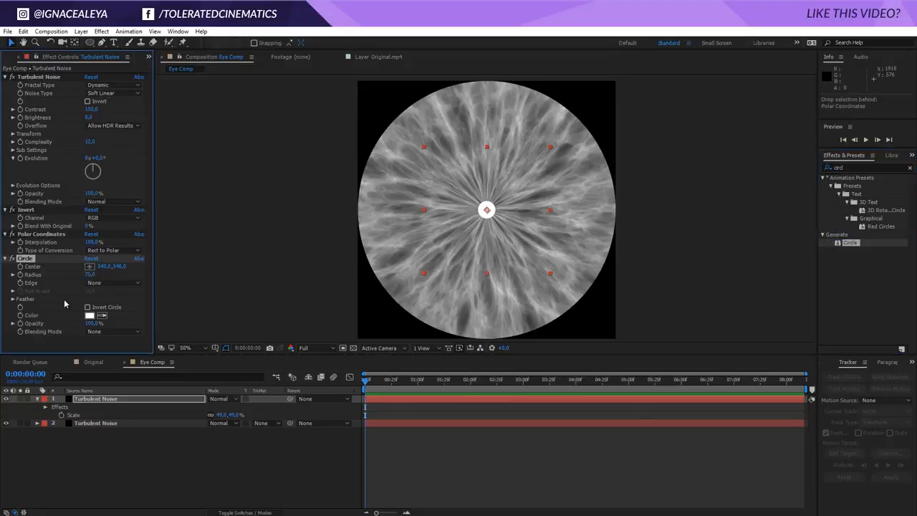
- Set the circle's radius to about 413 and its blending mode to Stencil Alpha
{"action": "left_click_drag", "start_coordinate": [90, 275], "coordinate": [278, 277]}
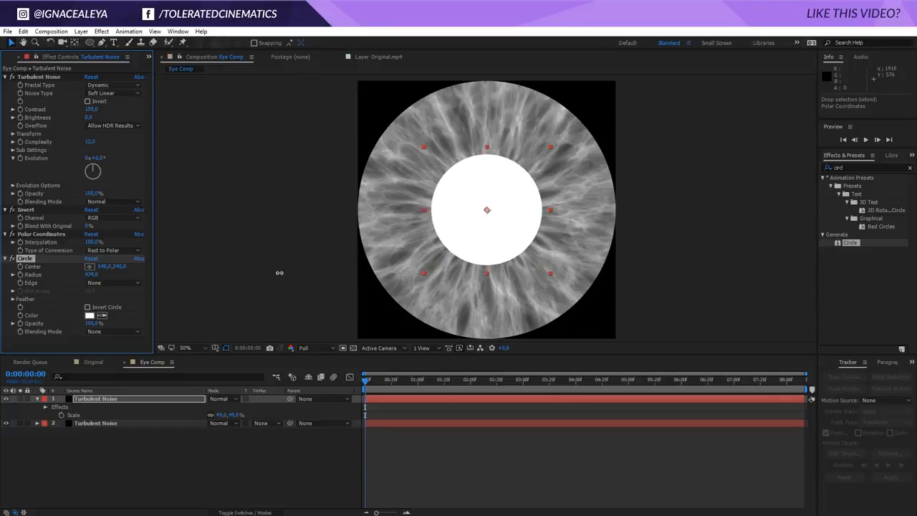
{"action": "left_click_drag", "start_coordinate": [91, 274], "coordinate": [71, 281]}
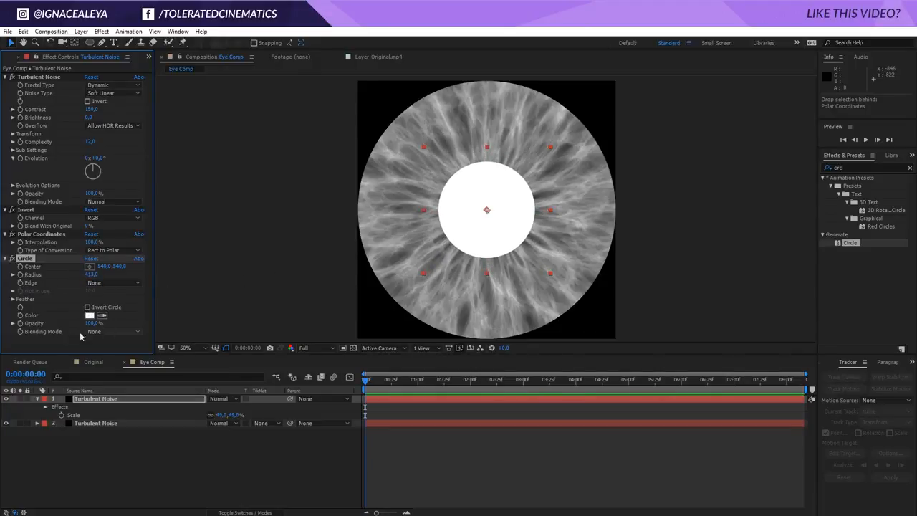
{"action": "left_click", "coordinate": [112, 332]}
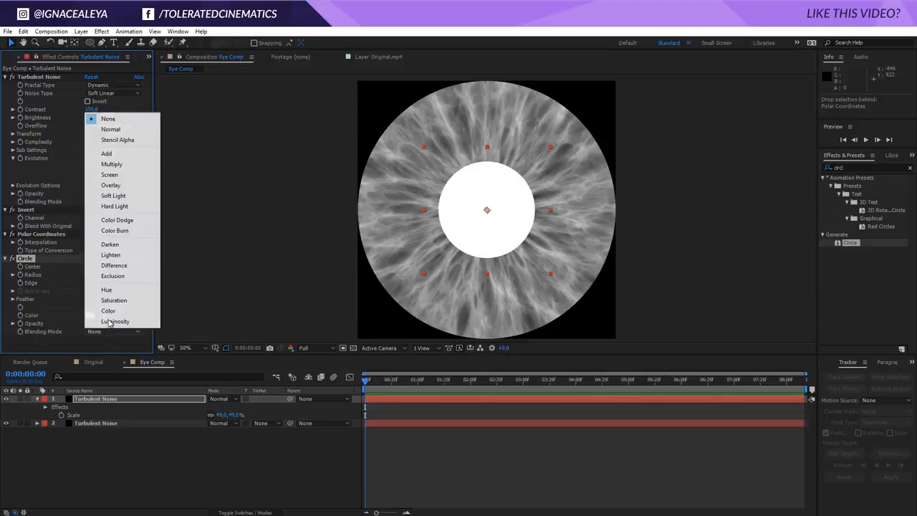
{"action": "left_click", "coordinate": [129, 142]}
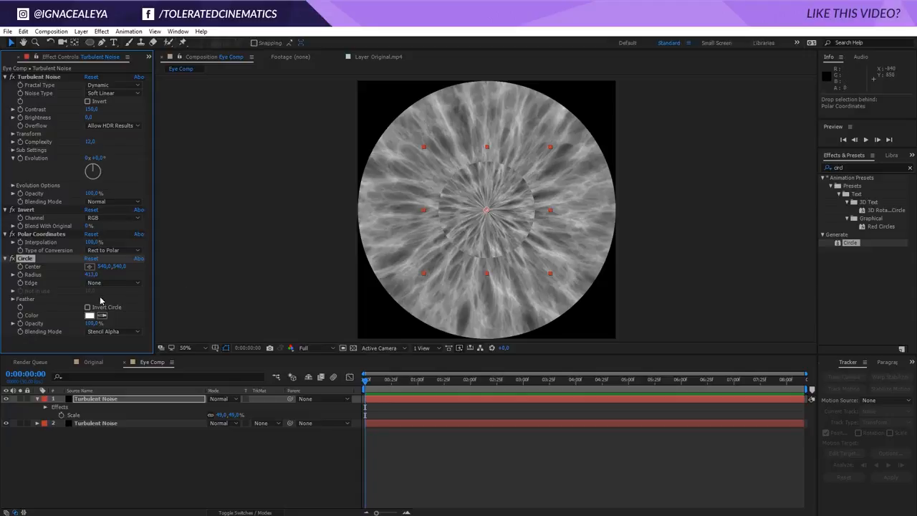
- Reduce the circle's radius to about 292 and feather its outer edge by about 50
{"action": "left_click_drag", "start_coordinate": [83, 277], "coordinate": [115, 306]}
{"action": "left_click", "coordinate": [12, 300]}
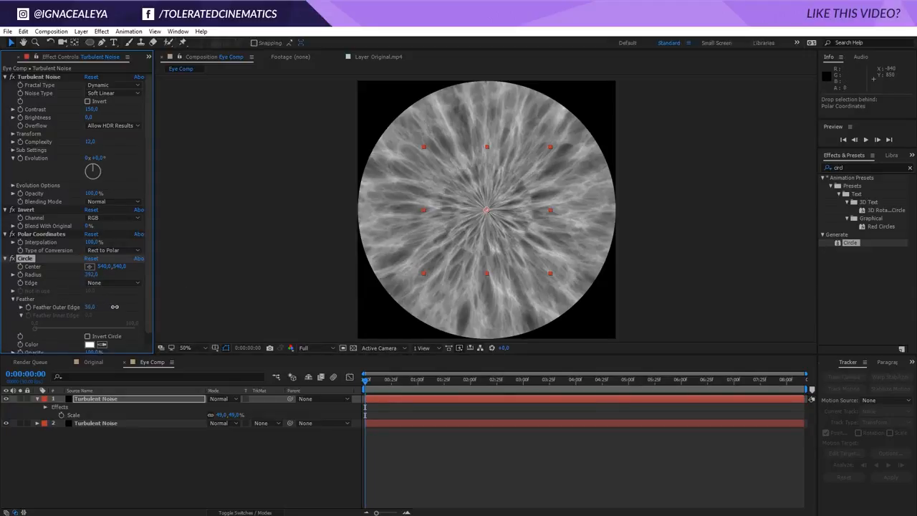
- Scale the upper Turbulent Noise layer to 70% and compare the texture with that layer hidden and shown
{"action": "left_click", "coordinate": [7, 399]}
{"action": "left_click", "coordinate": [7, 399]}
{"action": "left_click", "coordinate": [6, 399]}
{"action": "left_click", "coordinate": [6, 399]}
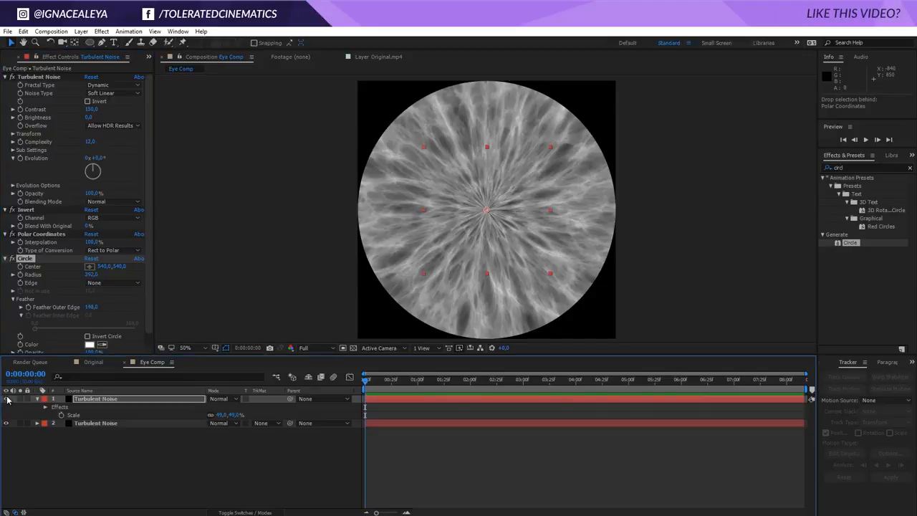
{"action": "key", "text": "u"}
{"action": "key", "text": "s"}
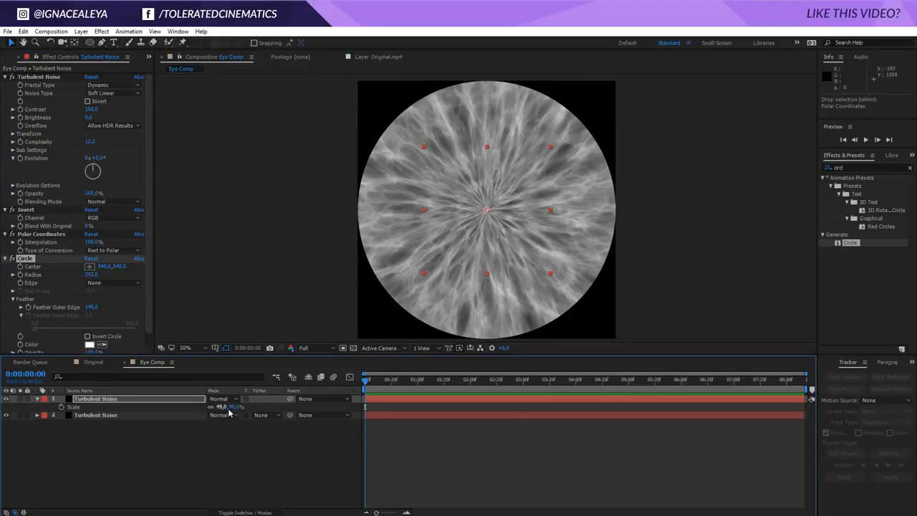
{"action": "left_click_drag", "start_coordinate": [223, 406], "coordinate": [246, 394]}
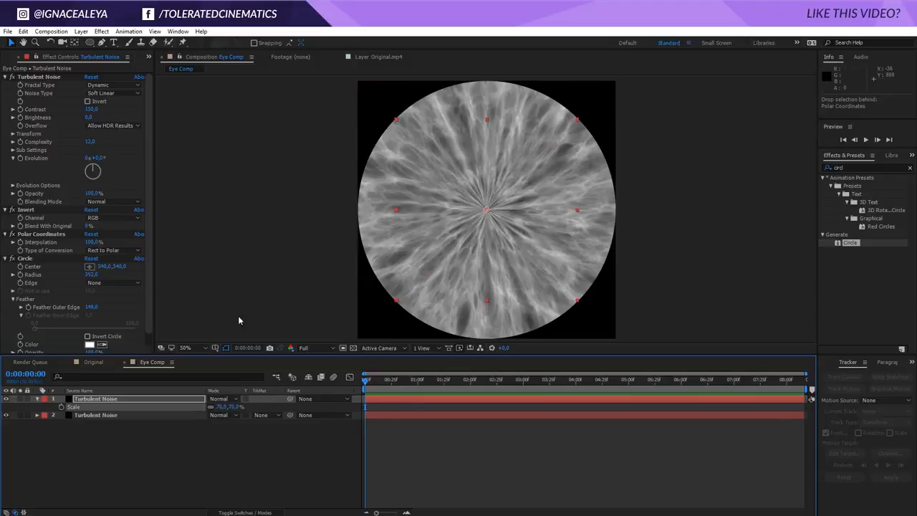
{"action": "left_click", "coordinate": [7, 399]}
{"action": "left_click", "coordinate": [6, 399]}
{"action": "left_click", "coordinate": [7, 400]}
{"action": "left_click", "coordinate": [7, 400]}
- Duplicate the upper Turbulent Noise layer and set the copy's fractal type to Strings
{"action": "left_click", "coordinate": [36, 399]}
{"action": "left_click", "coordinate": [109, 401]}
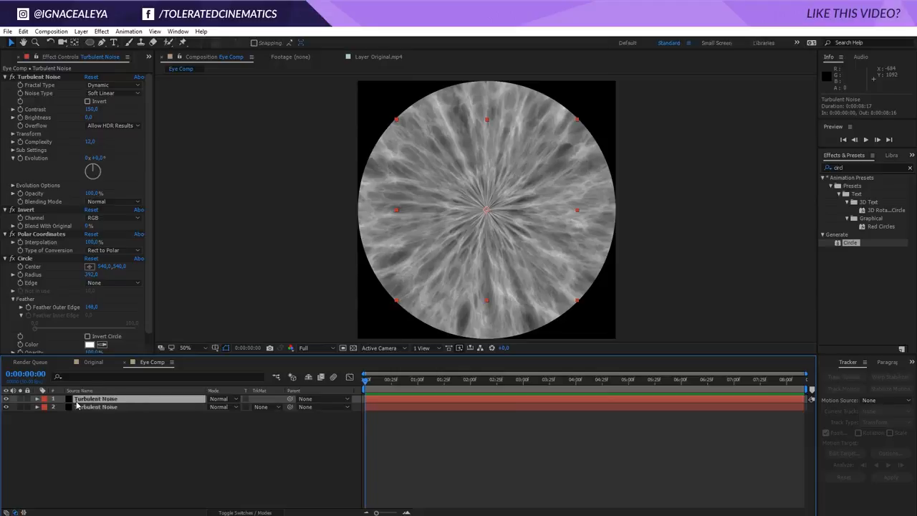
{"action": "left_click", "coordinate": [23, 33]}
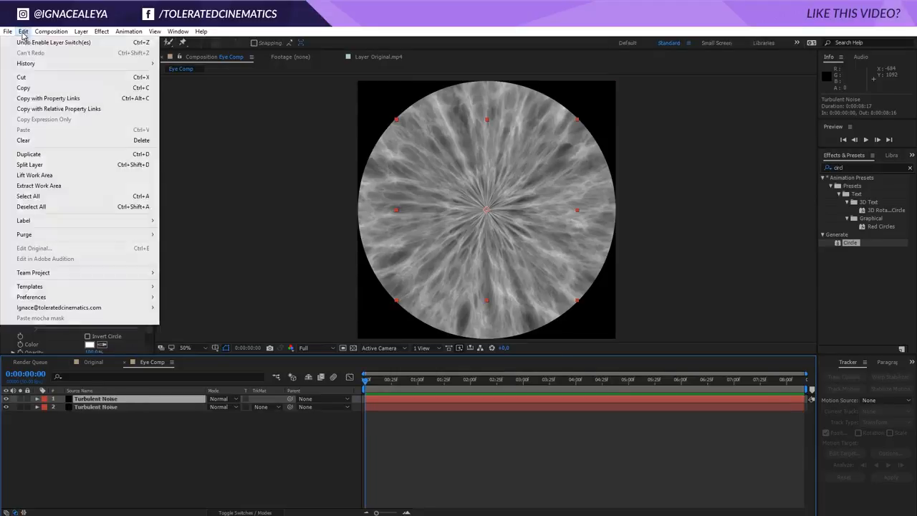
{"action": "left_click", "coordinate": [30, 154]}
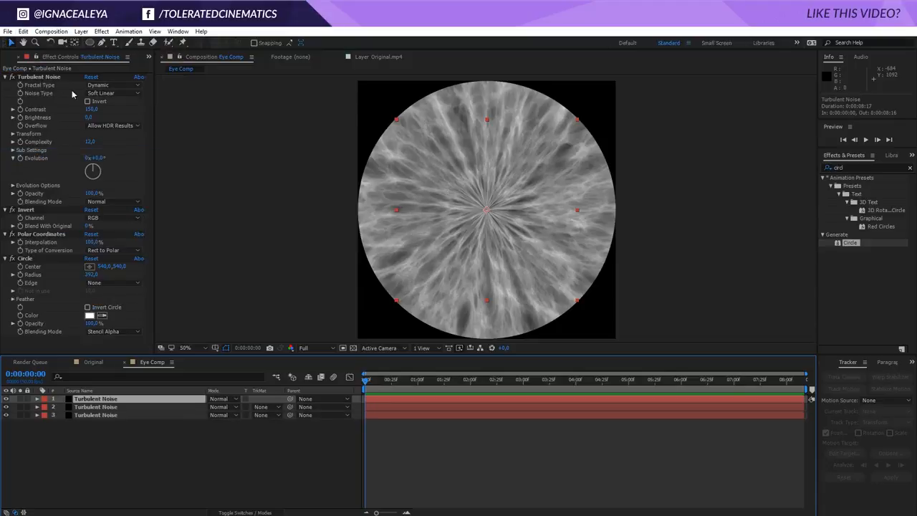
{"action": "left_click", "coordinate": [97, 86]}
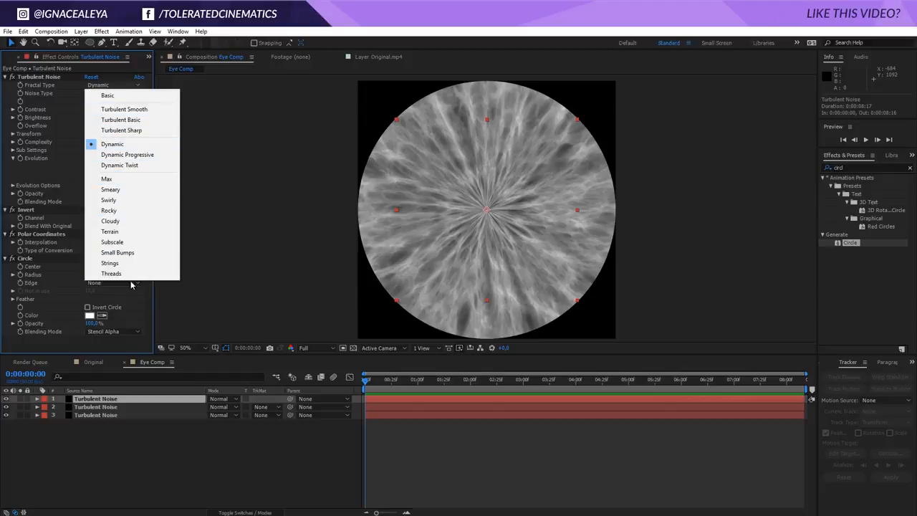
{"action": "left_click", "coordinate": [115, 262]}
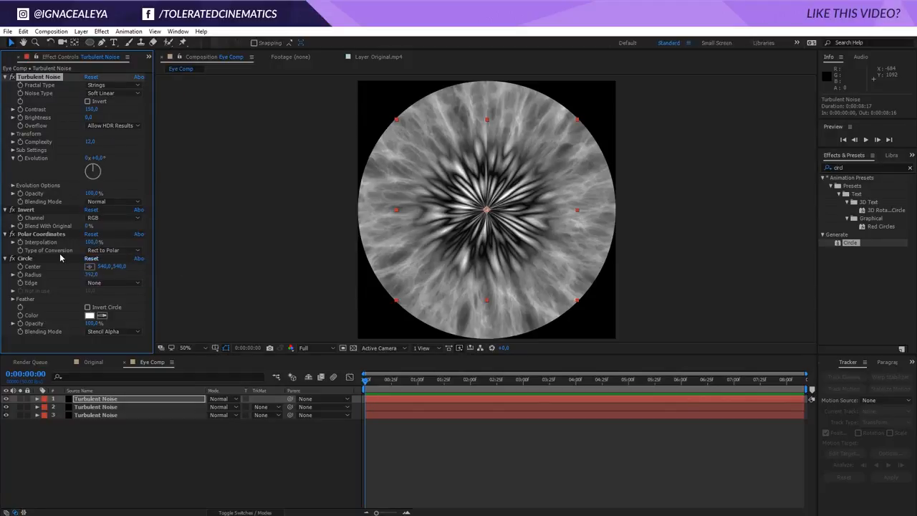
- Remove the Invert effect from the top Turbulent Noise layer and set the layer's scale to 100%
{"action": "left_click", "coordinate": [27, 210]}
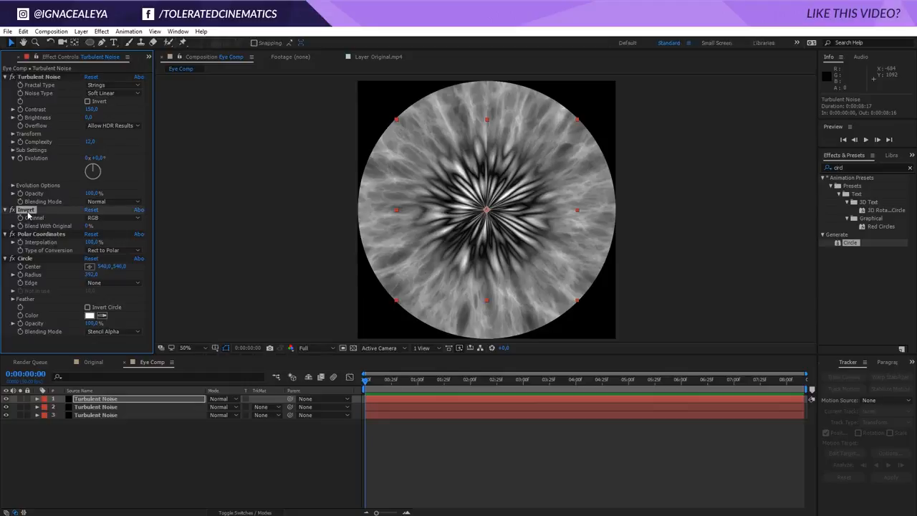
{"action": "key", "text": "Delete"}
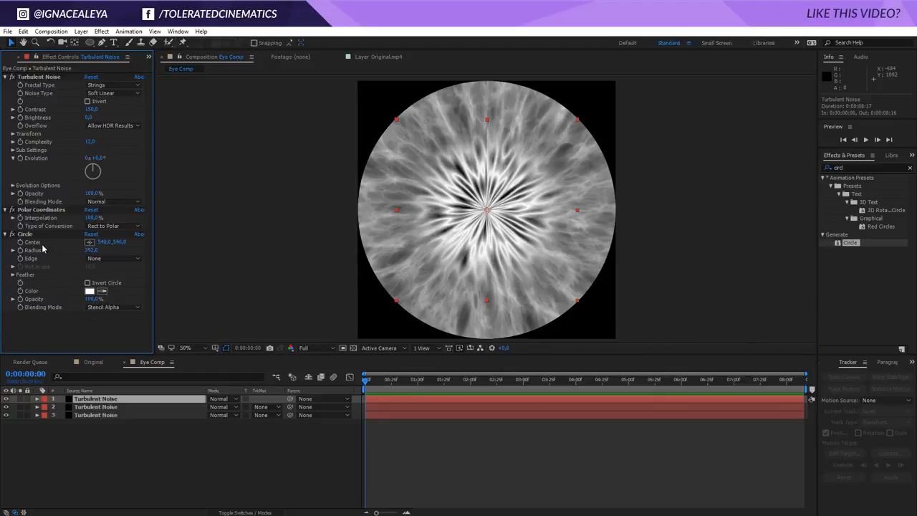
{"action": "left_click", "coordinate": [27, 235]}
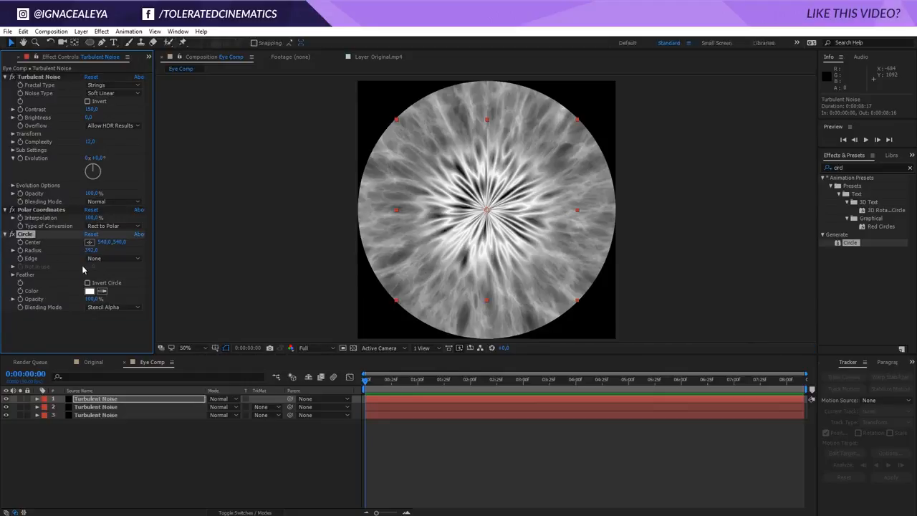
{"action": "left_click", "coordinate": [152, 400]}
{"action": "key", "text": "s"}
{"action": "left_click", "coordinate": [222, 407]}
{"action": "type", "text": "100"}
{"action": "key", "text": "Return"}
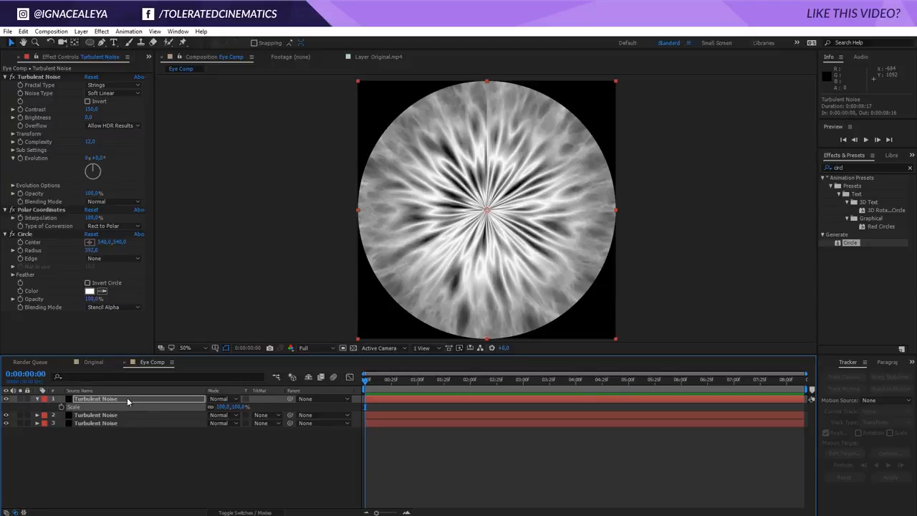
- Set the top Turbulent Noise layer's opacity to 20%
{"action": "key", "text": "t"}
{"action": "left_click", "coordinate": [214, 407]}
{"action": "type", "text": "20"}
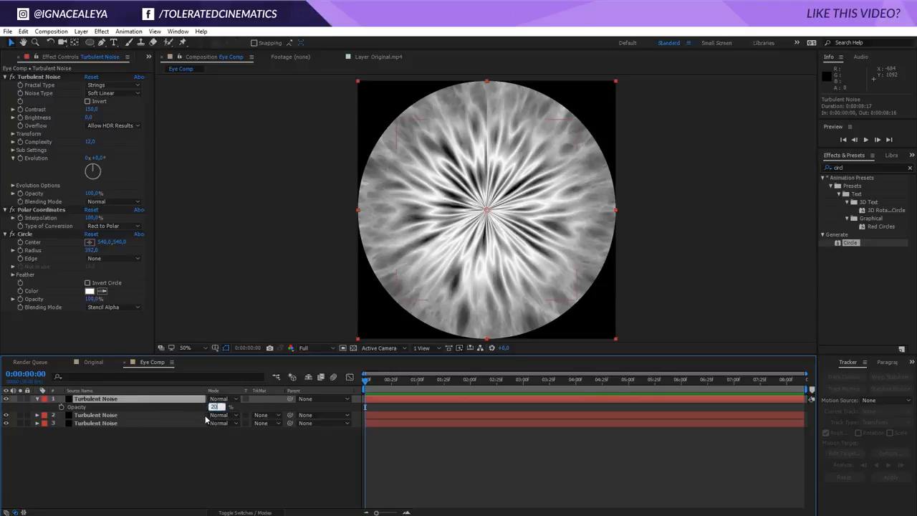
{"action": "key", "text": "Return"}
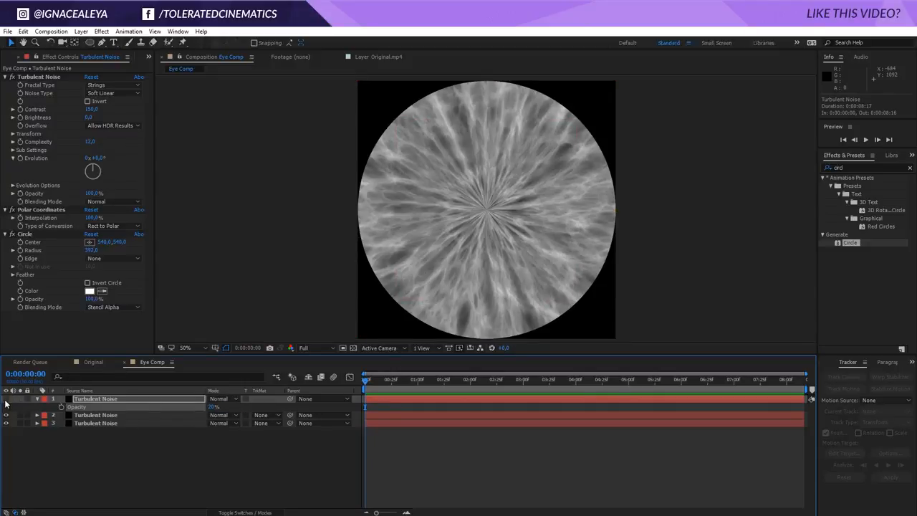
- With the top layer temporarily soloed, set its noise contrast to 195, scale width to 10 and scale height to 212
{"action": "left_click", "coordinate": [21, 399]}
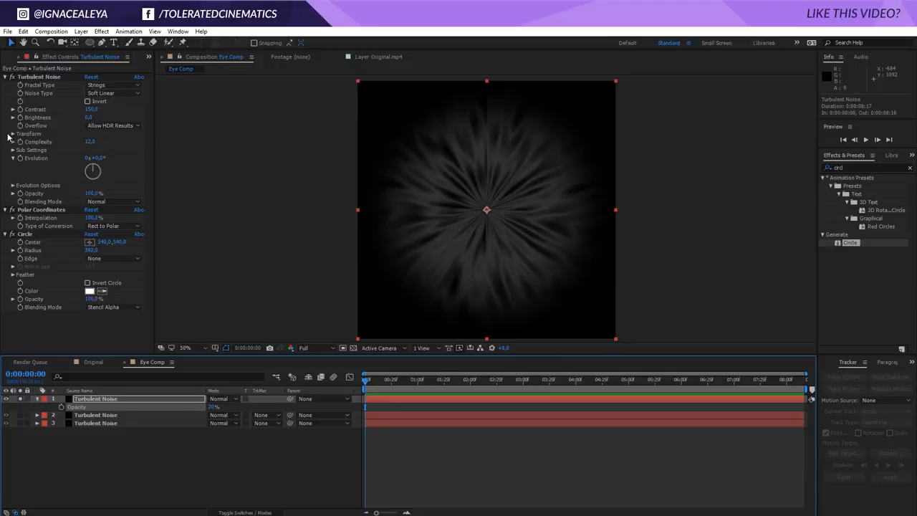
{"action": "left_click_drag", "start_coordinate": [90, 109], "coordinate": [113, 110]}
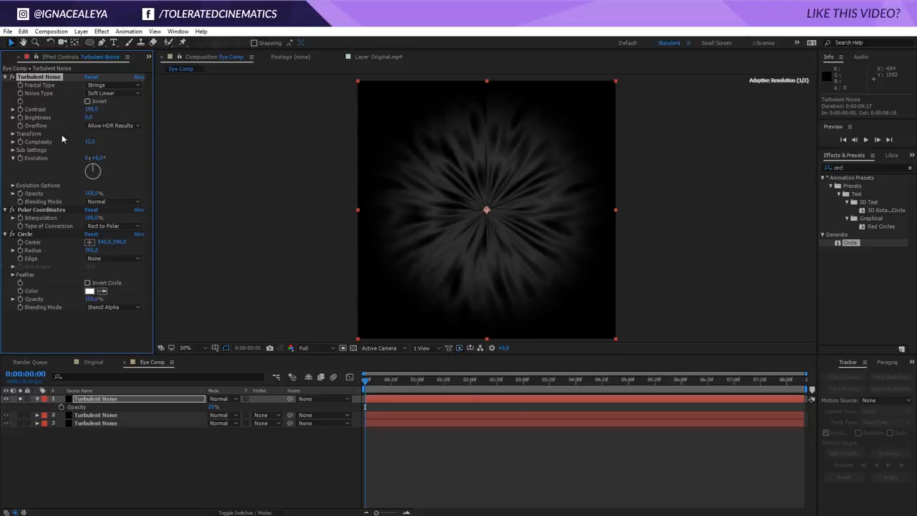
{"action": "left_click", "coordinate": [13, 135]}
{"action": "mouse_move", "coordinate": [87, 166]}
{"action": "left_mouse_down"}
{"action": "mouse_move", "coordinate": [80, 187]}
{"action": "mouse_move", "coordinate": [33, 191]}
{"action": "left_mouse_up"}
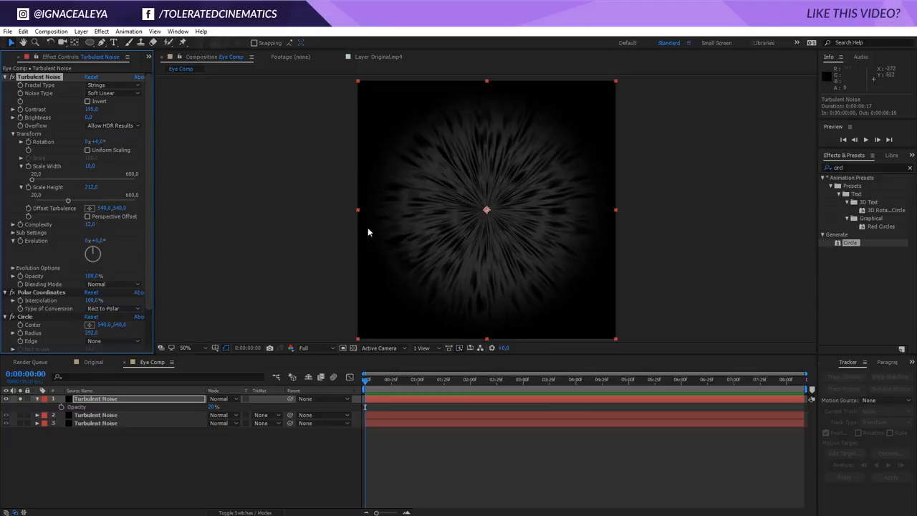
{"action": "left_click", "coordinate": [20, 399]}
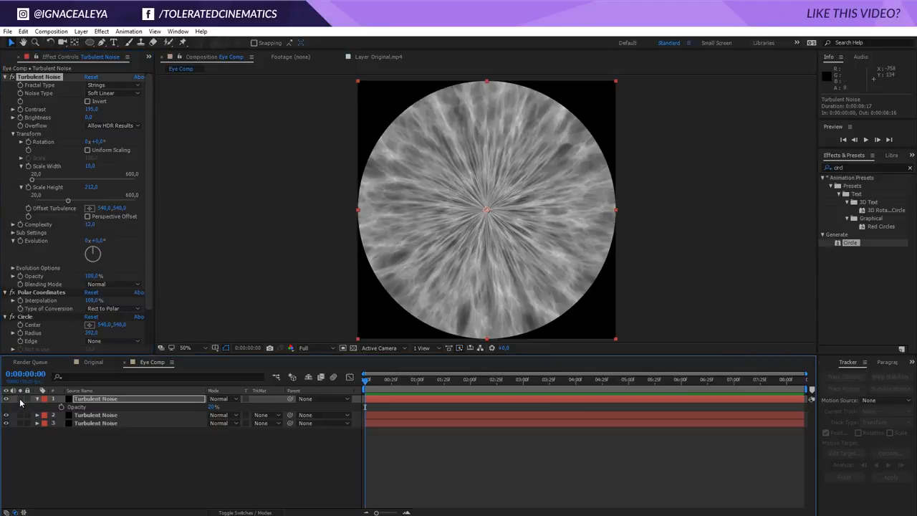
- Rotate the top Turbulent Noise layer to 29° and the second layer to 39°
{"action": "key", "text": "r"}
{"action": "left_click_drag", "start_coordinate": [217, 406], "coordinate": [240, 422]}
{"action": "left_click", "coordinate": [95, 414]}
{"action": "key", "text": "r"}
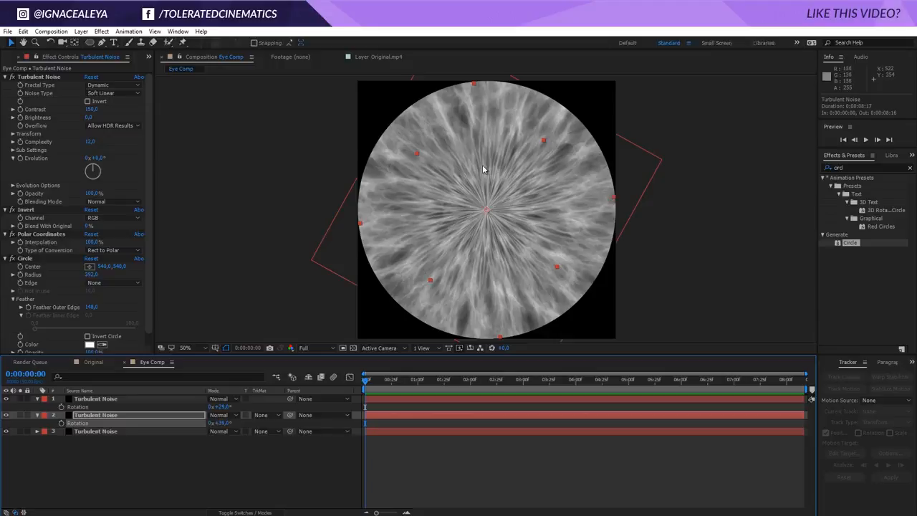
- Duplicate the bottom Turbulent Noise layer and rotate the upper copy to about -64°
{"action": "left_click", "coordinate": [121, 432]}
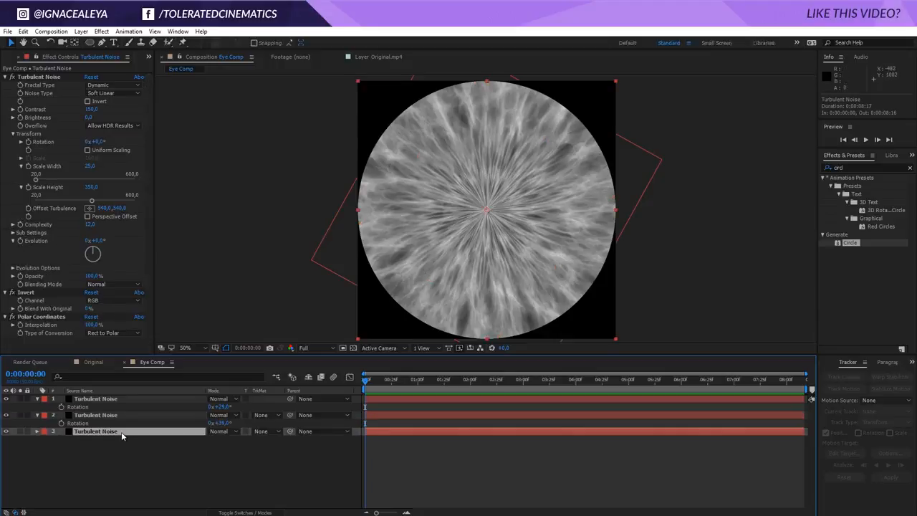
{"action": "key", "text": "ctrl+d"}
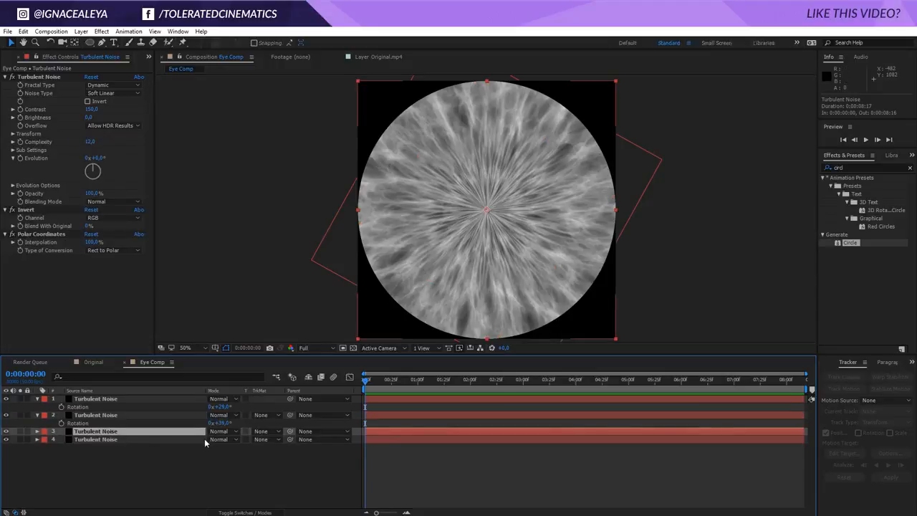
{"action": "key", "text": "r"}
{"action": "left_click_drag", "start_coordinate": [218, 439], "coordinate": [195, 441]}
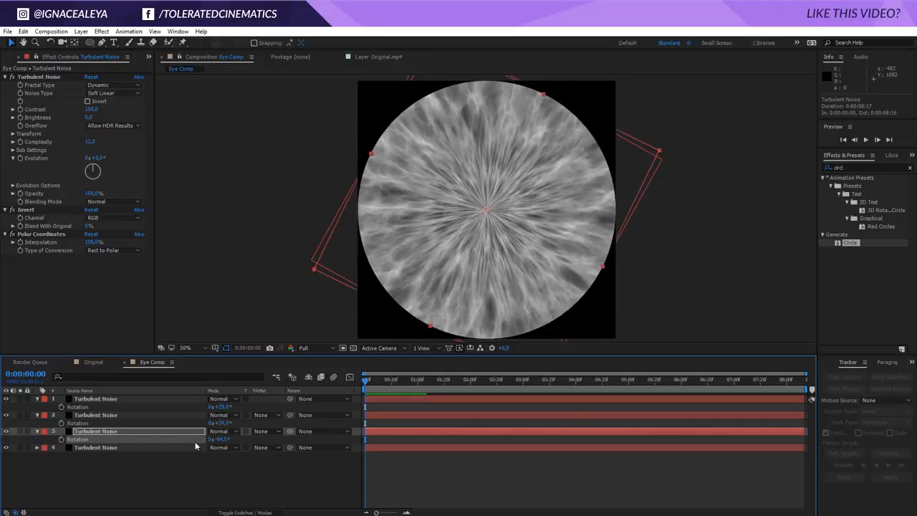
- Set the opacity of the rotated third Turbulent Noise layer to 50%
{"action": "key", "text": "t"}
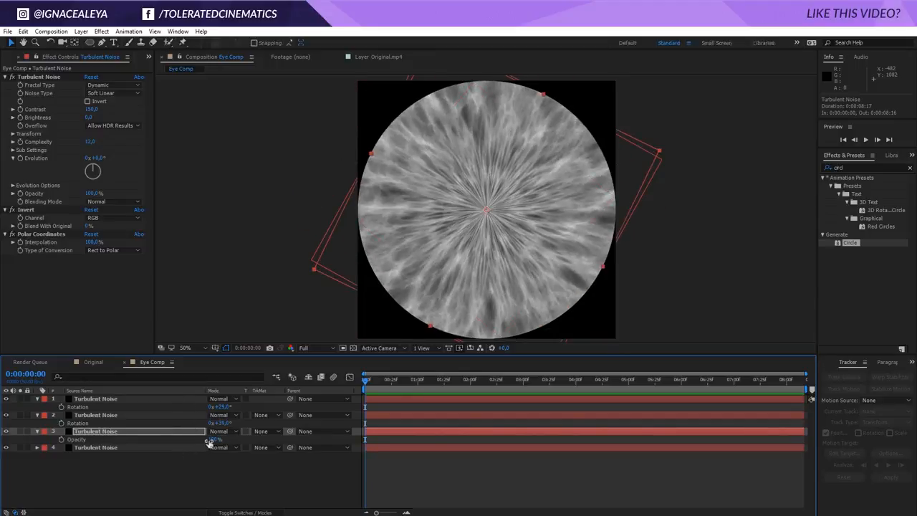
{"action": "left_click_drag", "start_coordinate": [213, 439], "coordinate": [197, 441]}
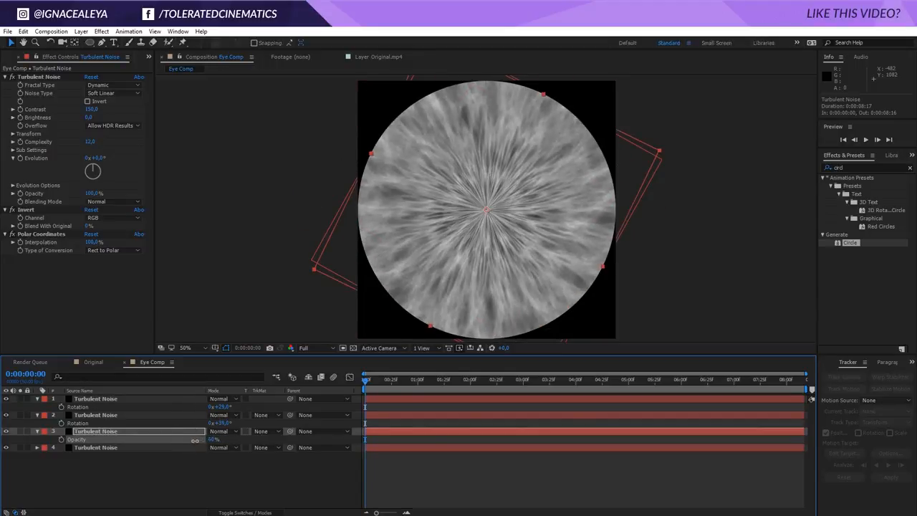
{"action": "left_click", "coordinate": [207, 438]}
{"action": "left_click", "coordinate": [212, 439]}
{"action": "type", "text": "50"}
{"action": "key", "text": "Return"}
{"action": "left_click", "coordinate": [193, 480]}
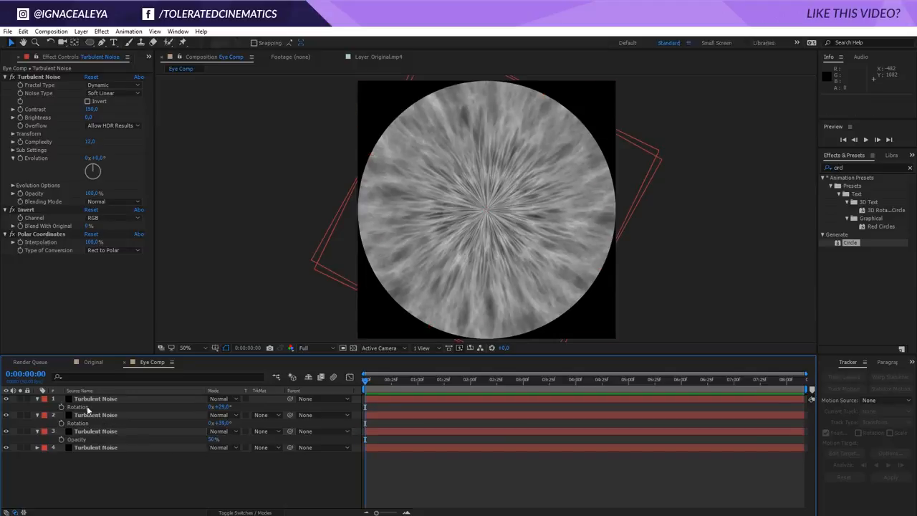
- Collapse the open properties of the Turbulent Noise layers in the timeline
{"action": "left_click", "coordinate": [37, 398]}
{"action": "left_click", "coordinate": [37, 407]}
{"action": "left_click", "coordinate": [37, 415]}
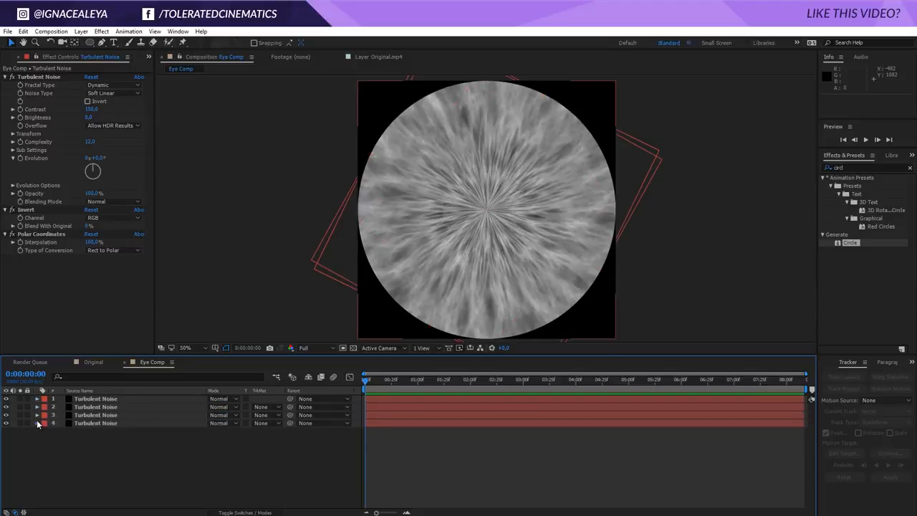
{"action": "left_click", "coordinate": [37, 423]}
{"action": "left_click", "coordinate": [37, 422]}
- Duplicate the top Turbulent Noise layer and change the new copy's fractal type to Basic
{"action": "left_click", "coordinate": [98, 399]}
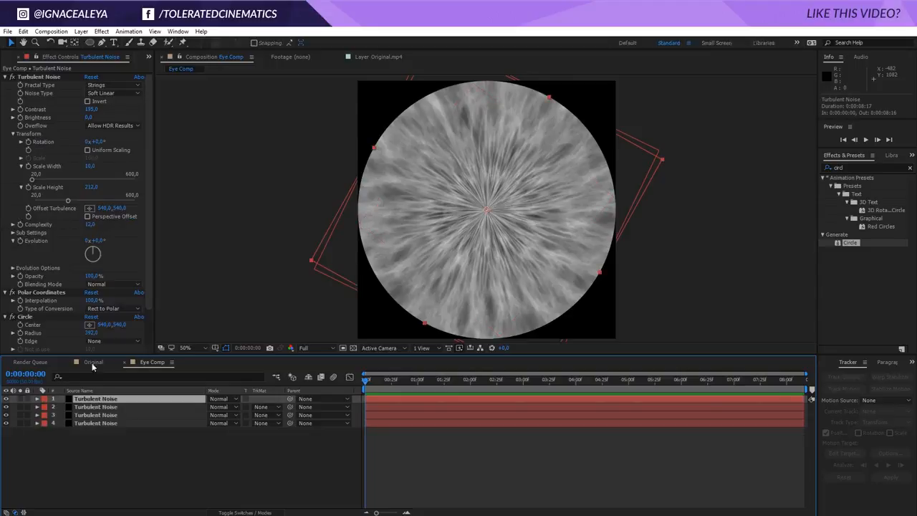
{"action": "left_click", "coordinate": [23, 31]}
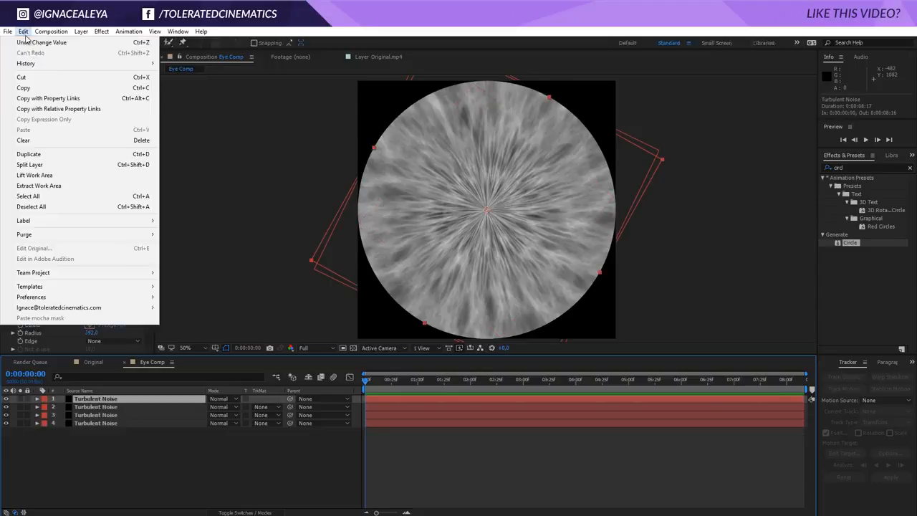
{"action": "left_click", "coordinate": [28, 154]}
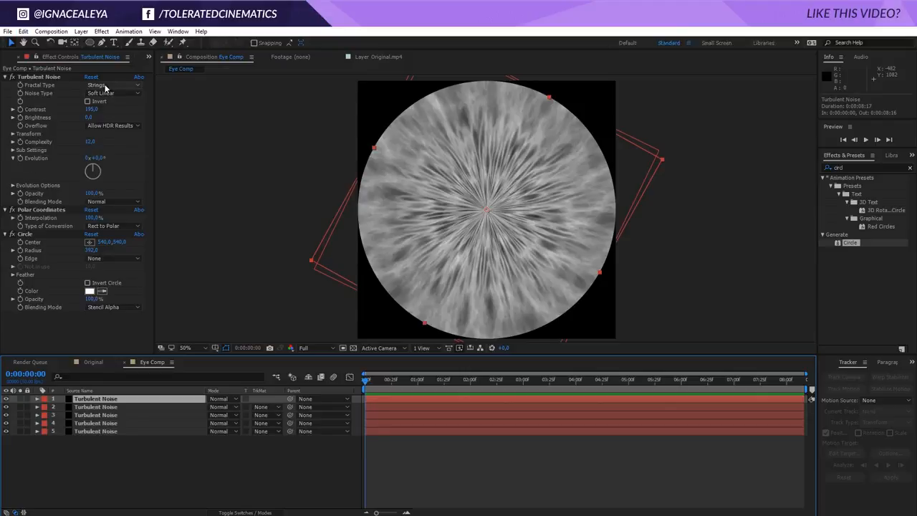
{"action": "left_click", "coordinate": [135, 85]}
{"action": "left_click", "coordinate": [141, 96]}
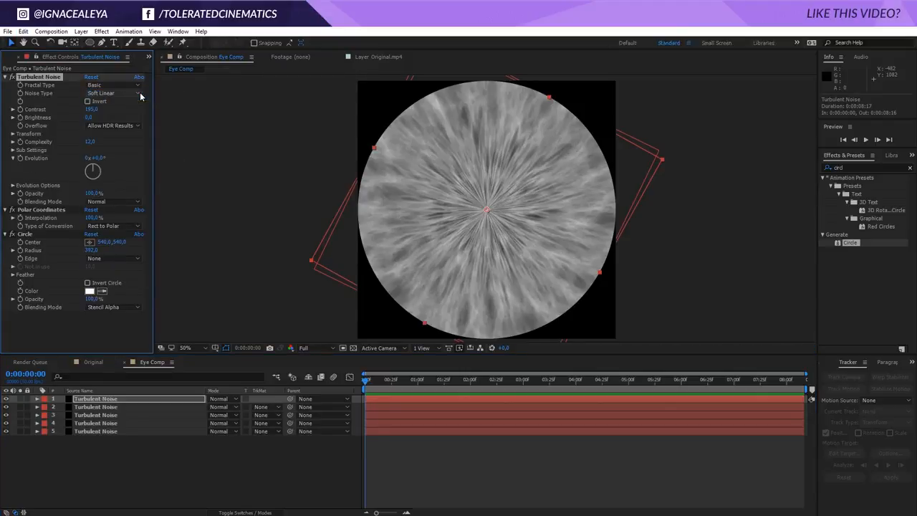
- Solo the new top layer and set its noise scale height to about 297
{"action": "left_click", "coordinate": [21, 398]}
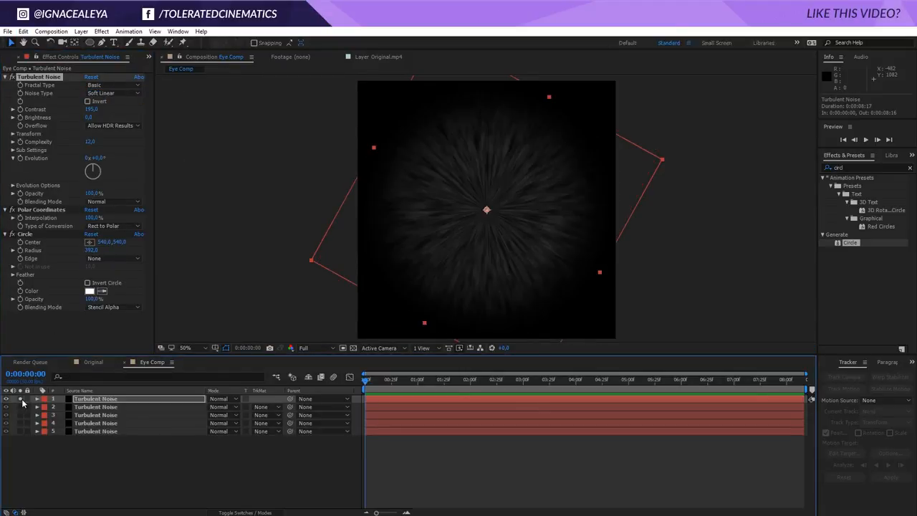
{"action": "left_click", "coordinate": [13, 134]}
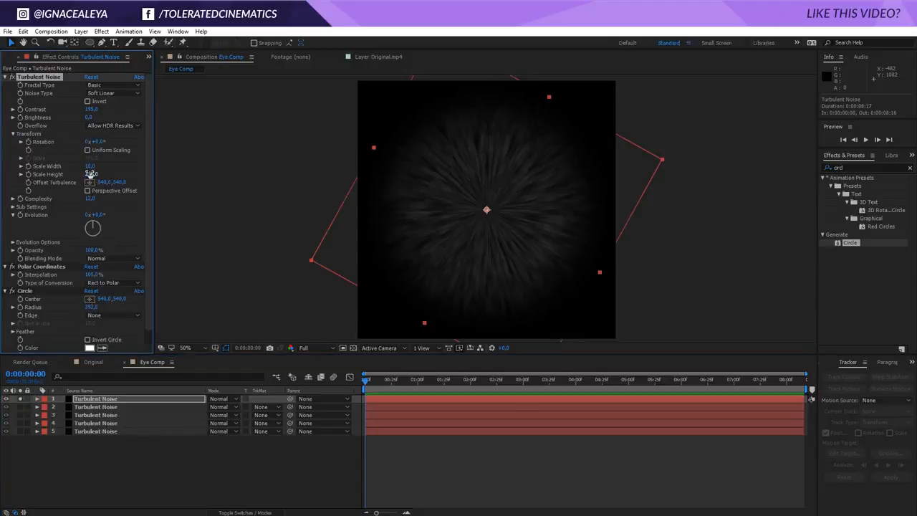
{"action": "left_click_drag", "start_coordinate": [91, 174], "coordinate": [131, 176]}
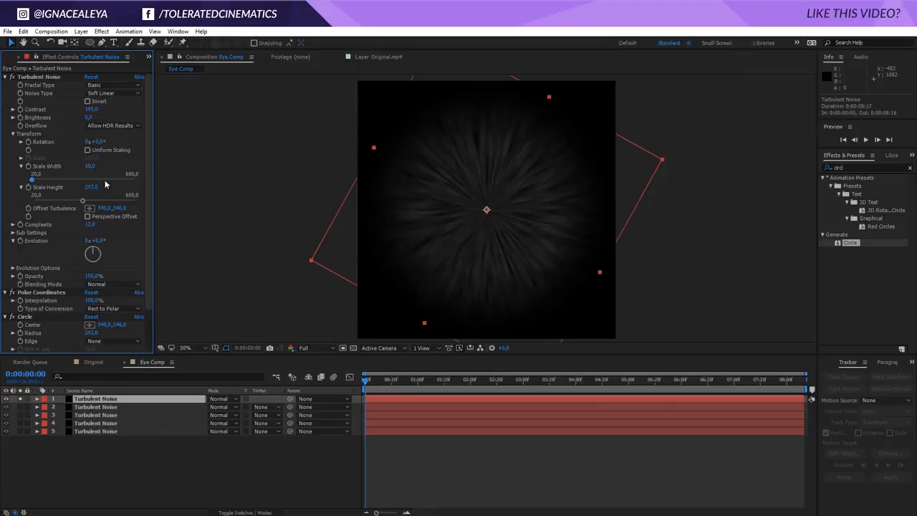
- Set the top layer's noise scale width to 5 and the layer's opacity to 100%
{"action": "left_click", "coordinate": [90, 165]}
{"action": "type", "text": "5"}
{"action": "key", "text": "Return"}
{"action": "key", "text": "t"}
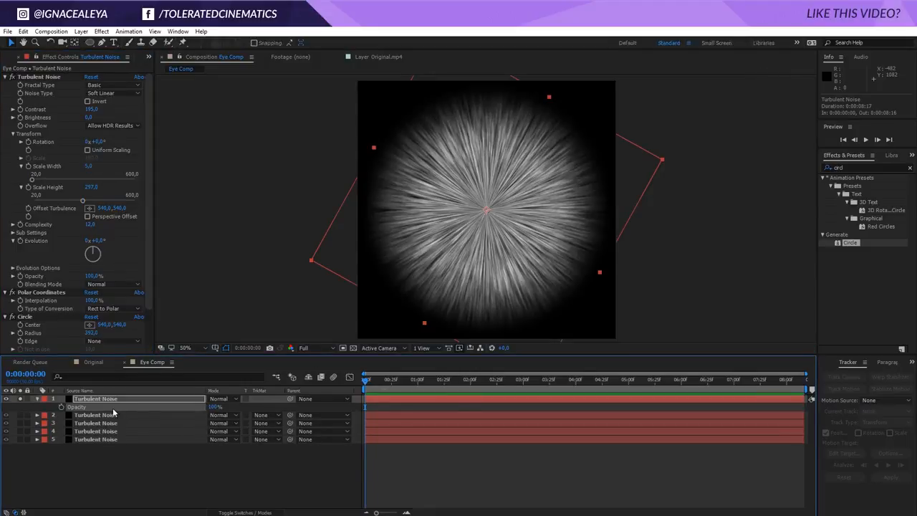
{"action": "left_click", "coordinate": [170, 399]}
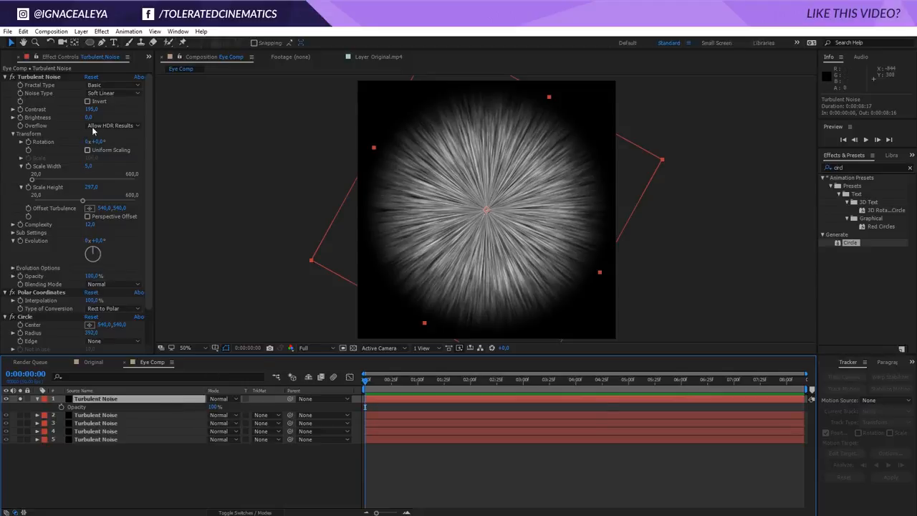
- Set the top Turbulent Noise layer's contrast to 227, brightness to about -35 and noise scale height to about 605
{"action": "left_click_drag", "start_coordinate": [91, 109], "coordinate": [77, 125]}
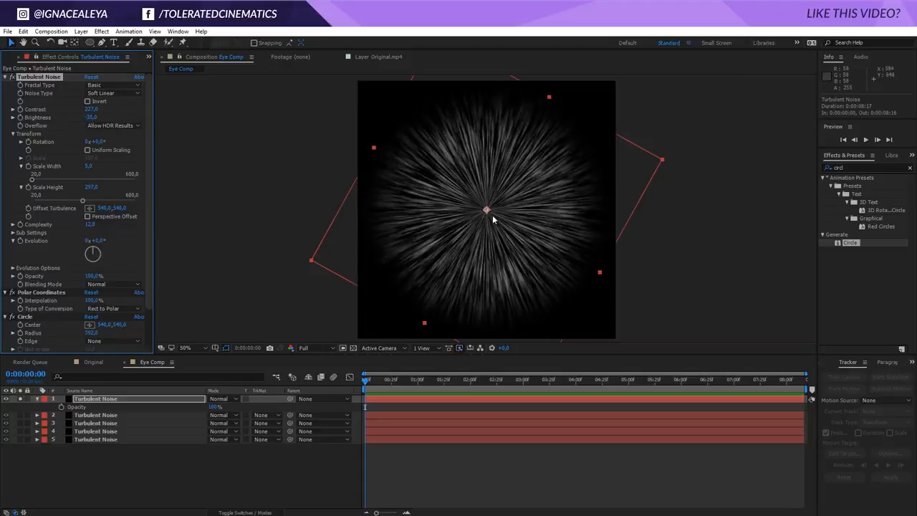
{"action": "left_click_drag", "start_coordinate": [93, 188], "coordinate": [244, 194]}
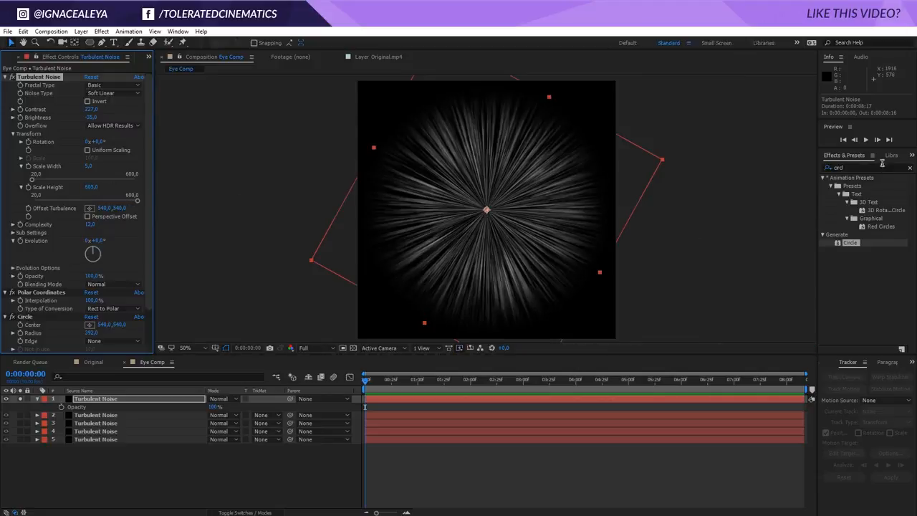
- Find the Ripple distortion effect and apply it to the top Turbulent Noise layer
{"action": "double_click", "coordinate": [856, 167]}
{"action": "type", "text": "rippl"}
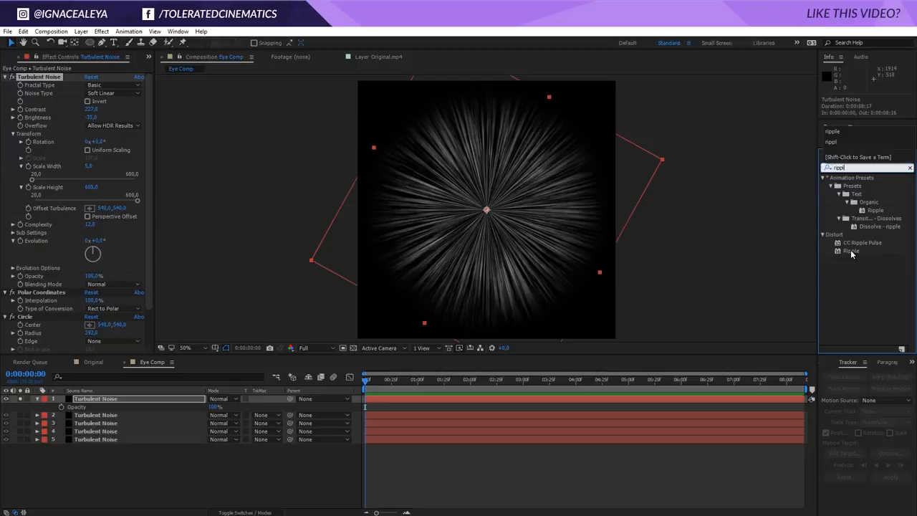
{"action": "left_click_drag", "start_coordinate": [851, 252], "coordinate": [151, 397]}
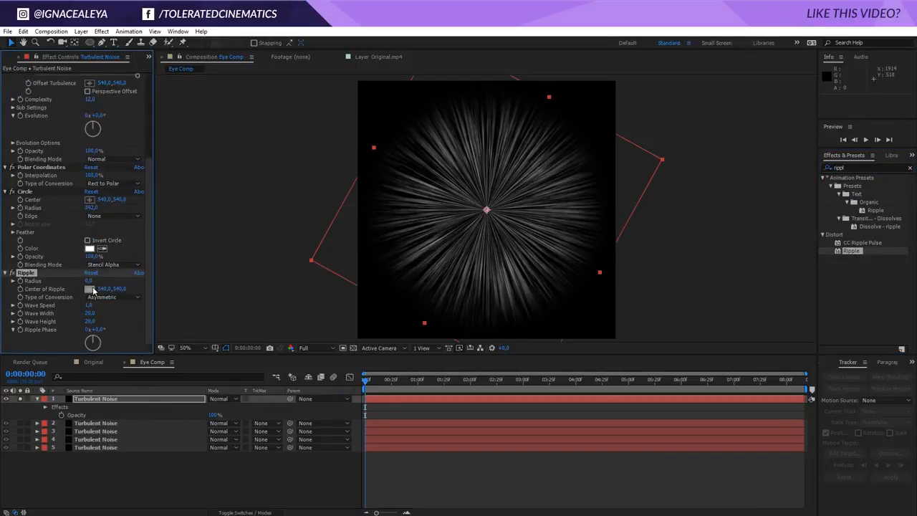
- Set the Ripple effect's radius to 100, wave speed to 0, wave width to about 38 and wave height to about 16
{"action": "left_click_drag", "start_coordinate": [89, 281], "coordinate": [99, 282]}
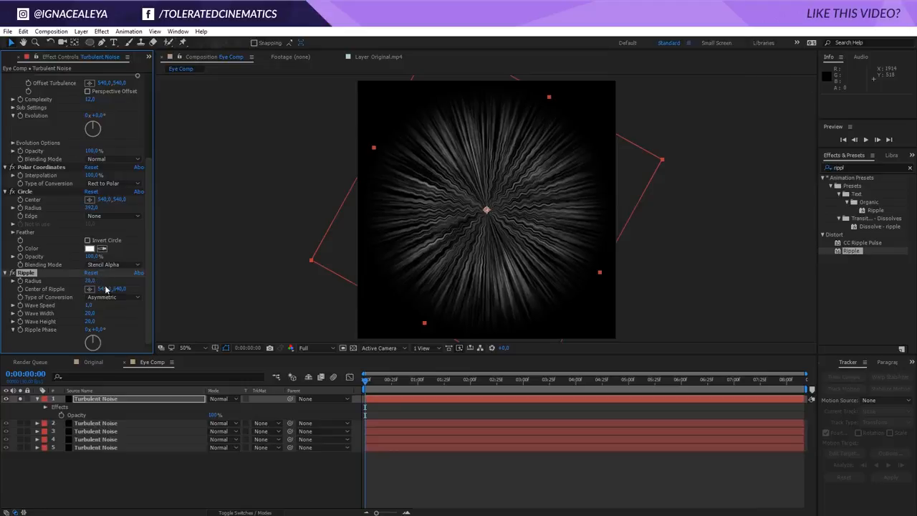
{"action": "left_click_drag", "start_coordinate": [88, 313], "coordinate": [100, 313]}
{"action": "left_click_drag", "start_coordinate": [215, 296], "coordinate": [161, 311]}
{"action": "left_click_drag", "start_coordinate": [89, 323], "coordinate": [88, 321]}
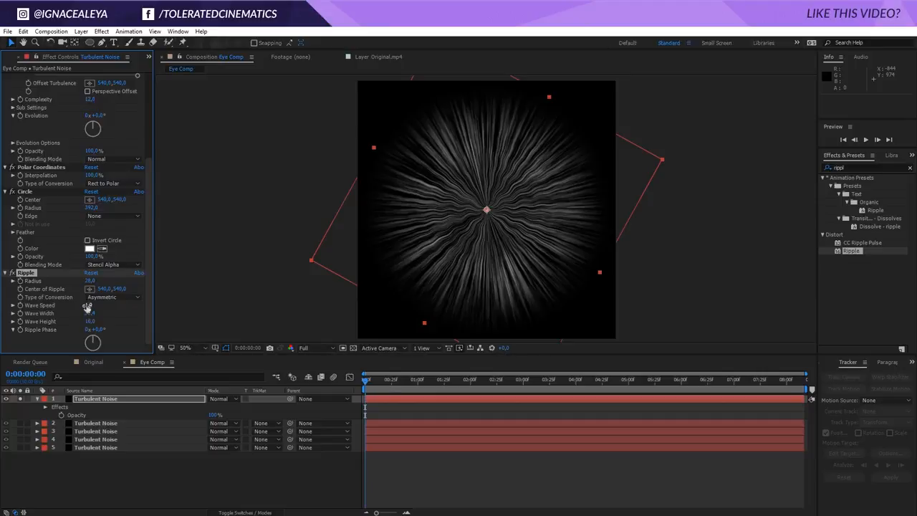
{"action": "type", "text": "0"}
{"action": "key", "text": "Return"}
{"action": "mouse_move", "coordinate": [89, 281]}
{"action": "left_mouse_down"}
{"action": "mouse_move", "coordinate": [109, 281]}
{"action": "mouse_move", "coordinate": [91, 281]}
{"action": "left_mouse_up"}
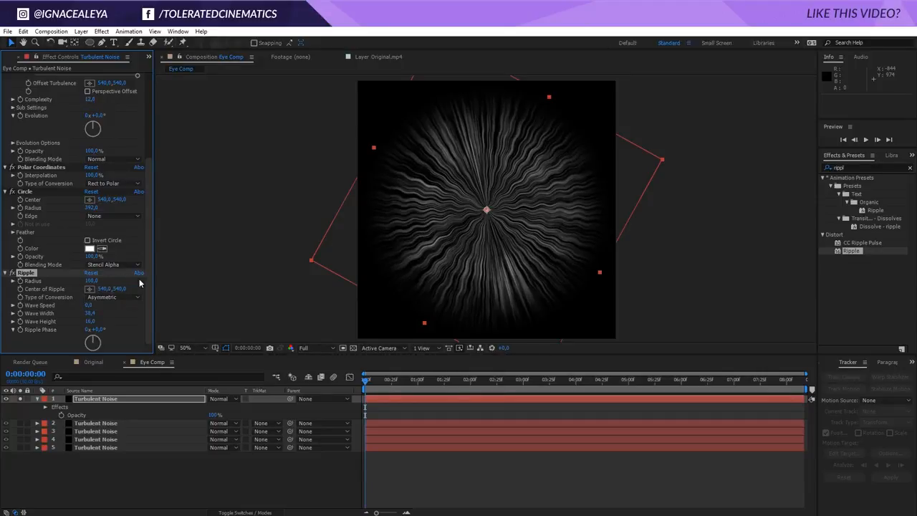
- Try a Ripple wave width of 25, then settle on wave width 30 and wave height 10
{"action": "left_click", "coordinate": [94, 313]}
{"action": "type", "text": "25"}
{"action": "key", "text": "Return"}
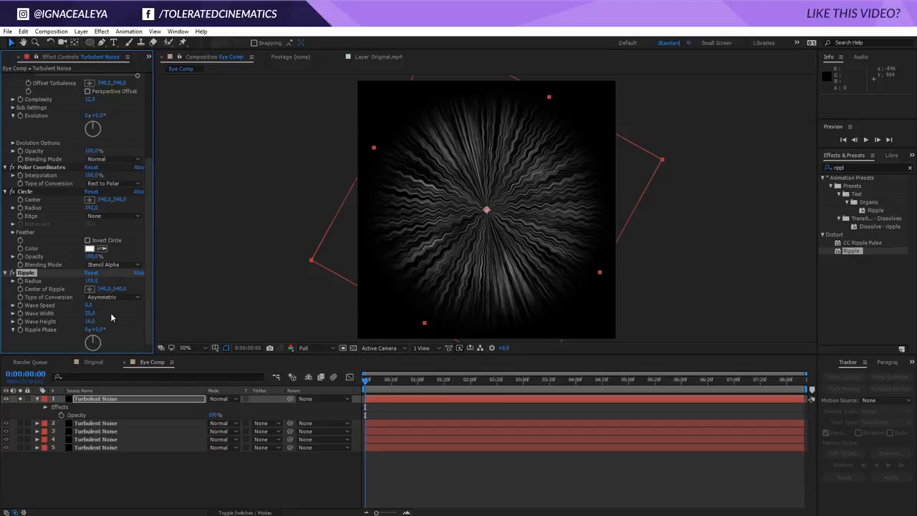
{"action": "left_click", "coordinate": [90, 314]}
{"action": "type", "text": "30"}
{"action": "key", "text": "Return"}
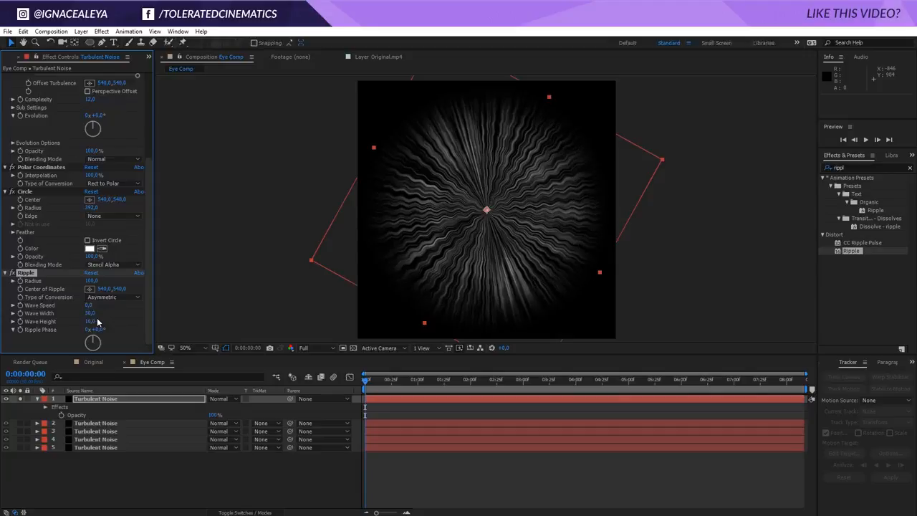
{"action": "key", "text": "Return"}
- Unsolo the top Turbulent Noise layer, set its blending mode to Add and collapse its properties
{"action": "left_click", "coordinate": [22, 399]}
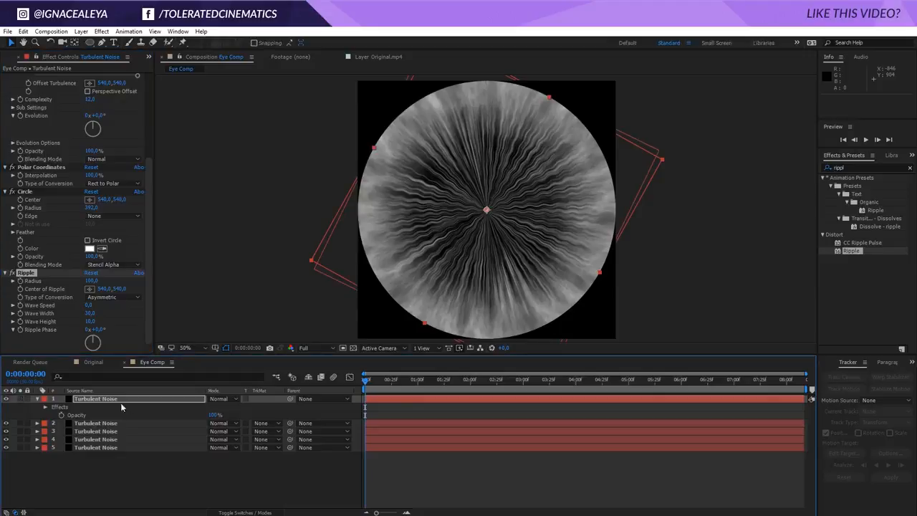
{"action": "left_click", "coordinate": [215, 401]}
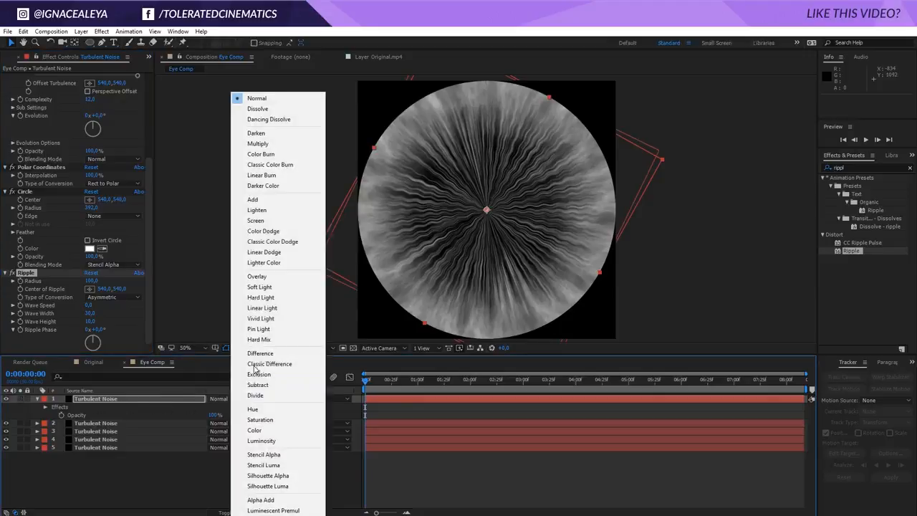
{"action": "left_click", "coordinate": [278, 200]}
{"action": "left_click", "coordinate": [37, 399]}
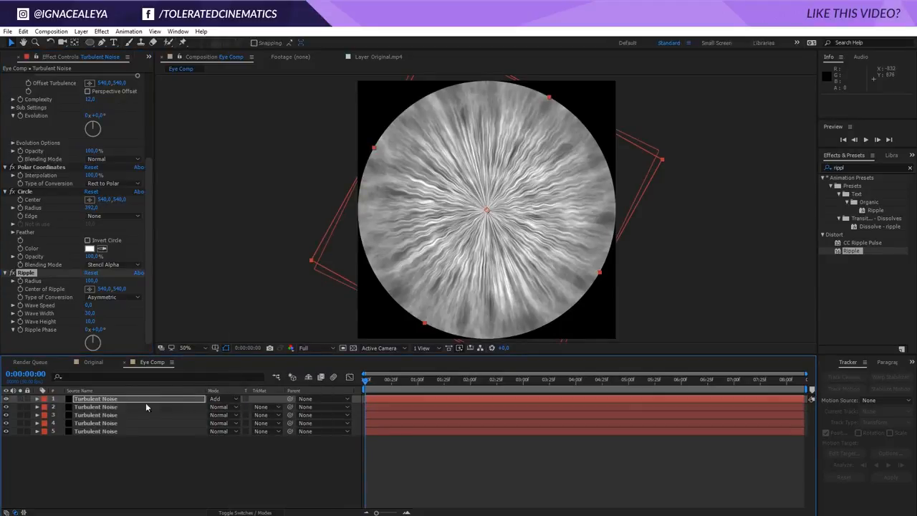
- Set the top layer's opacity to about 94% and its blending mode to Screen
{"action": "key", "text": "t"}
{"action": "left_click_drag", "start_coordinate": [208, 406], "coordinate": [174, 410]}
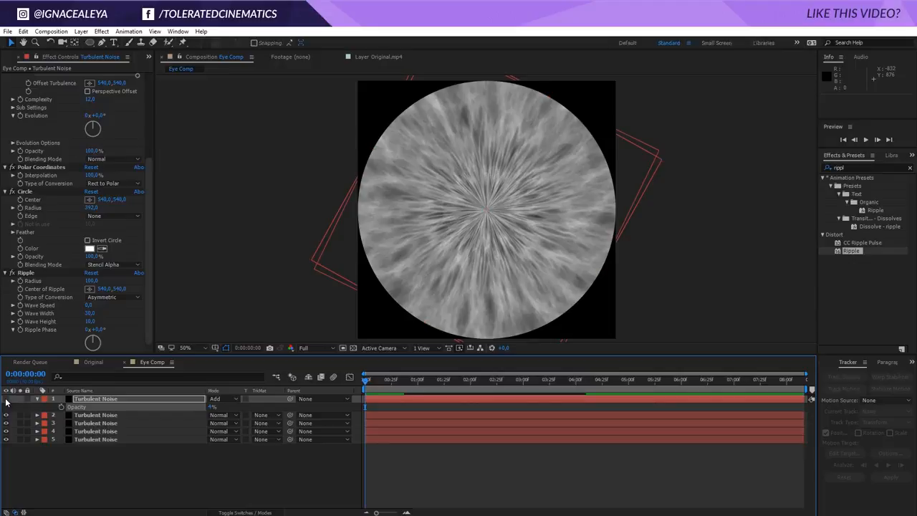
{"action": "left_click_drag", "start_coordinate": [211, 406], "coordinate": [241, 406]}
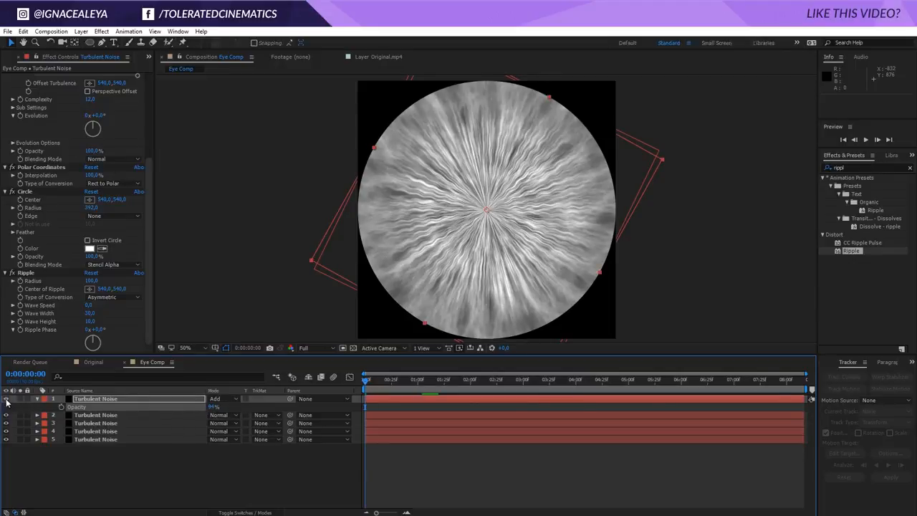
{"action": "left_click", "coordinate": [220, 398]}
{"action": "left_click", "coordinate": [258, 223]}
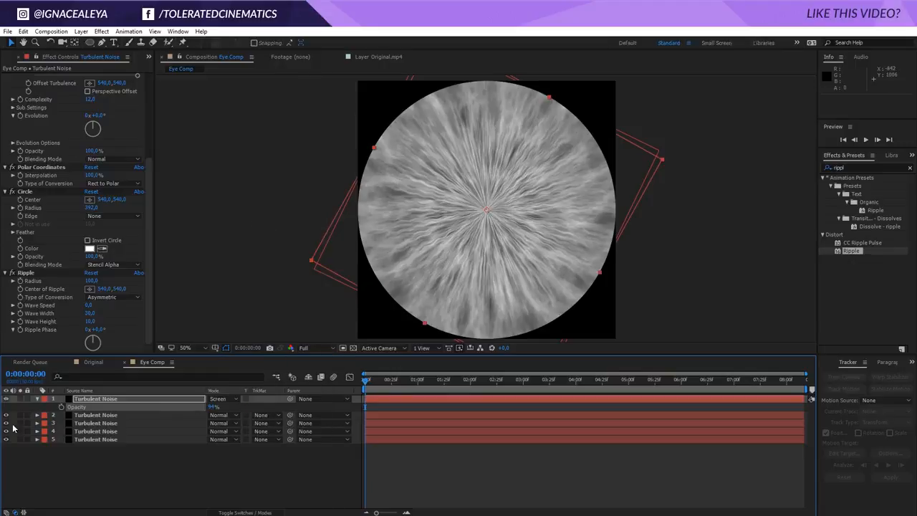
- Compare the iris with the top layer hidden and shown, and set that layer's rotation to 82°
{"action": "left_click", "coordinate": [5, 400]}
{"action": "left_click", "coordinate": [4, 400]}
{"action": "left_click", "coordinate": [4, 399]}
{"action": "left_click", "coordinate": [5, 400]}
{"action": "key", "text": "r"}
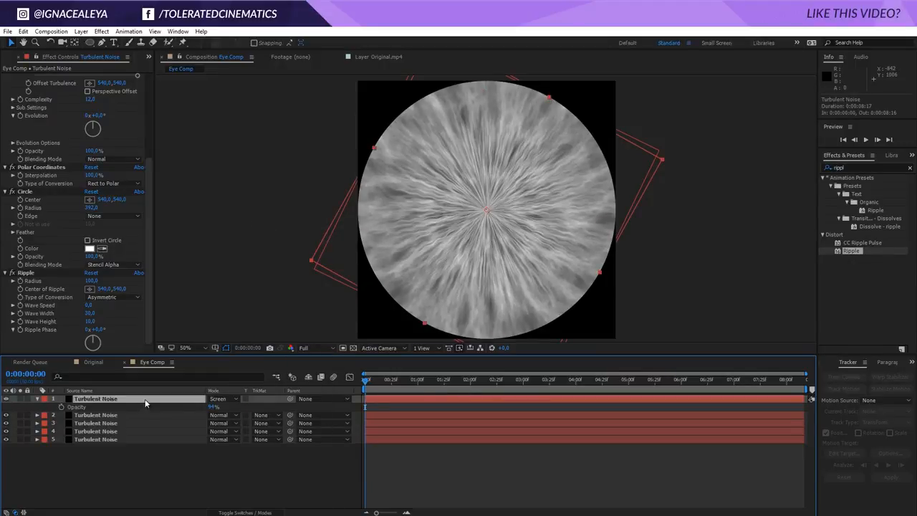
{"action": "left_click_drag", "start_coordinate": [216, 406], "coordinate": [248, 408]}
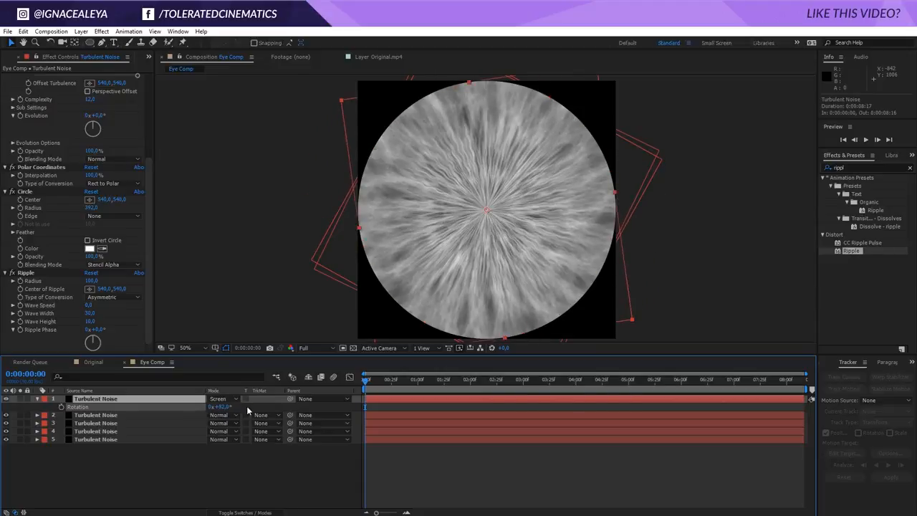
- Set the top layer's noise scale width to 10
{"action": "scroll", "coordinate": [59, 211], "scroll_direction": "up", "scroll_amount": 3}
{"action": "scroll", "coordinate": [60, 210], "scroll_direction": "up", "scroll_amount": 1}
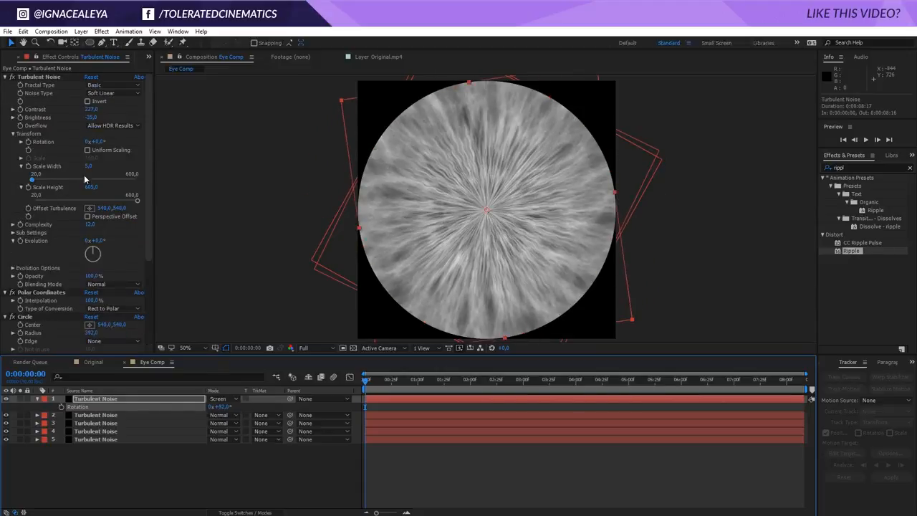
{"action": "left_click_drag", "start_coordinate": [90, 166], "coordinate": [90, 167]}
{"action": "left_click", "coordinate": [89, 167]}
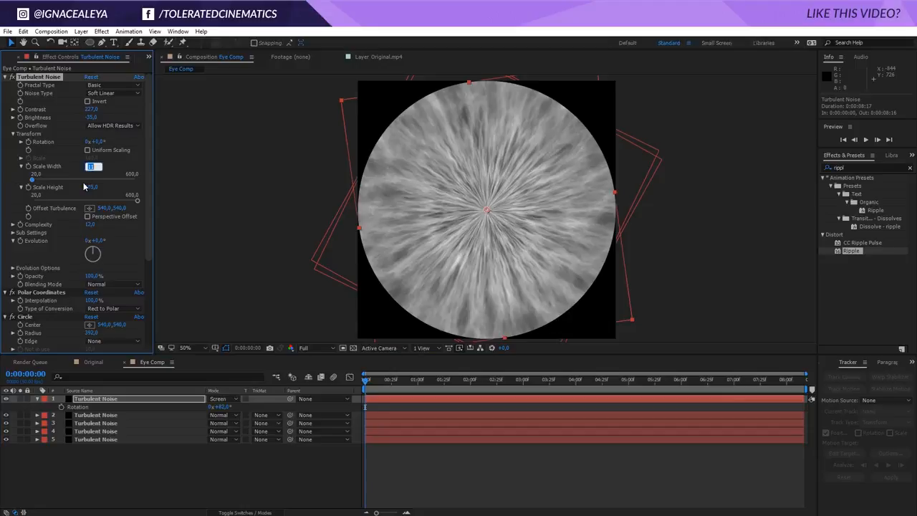
{"action": "type", "text": "10"}
{"action": "key", "text": "Return"}
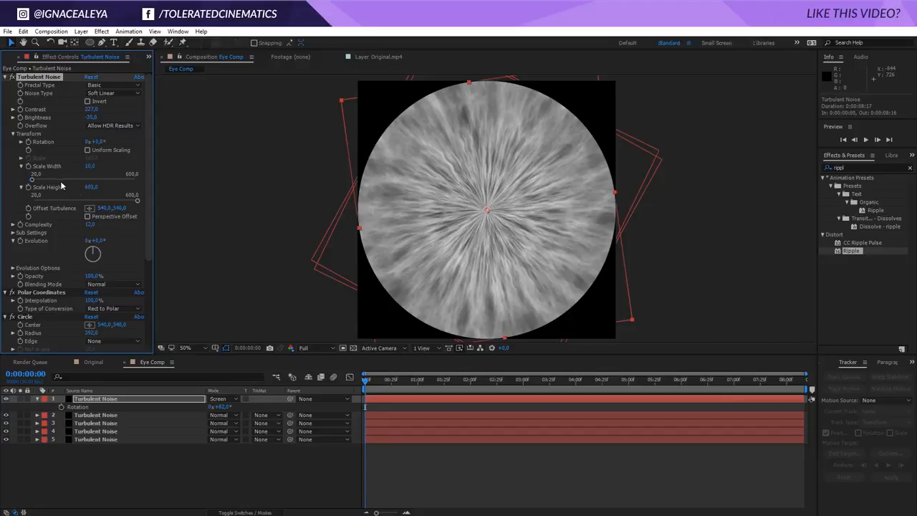
- Duplicate the third Turbulent Noise layer, move the copy above all other layers and solo it
{"action": "left_click", "coordinate": [99, 403]}
{"action": "left_click", "coordinate": [95, 423]}
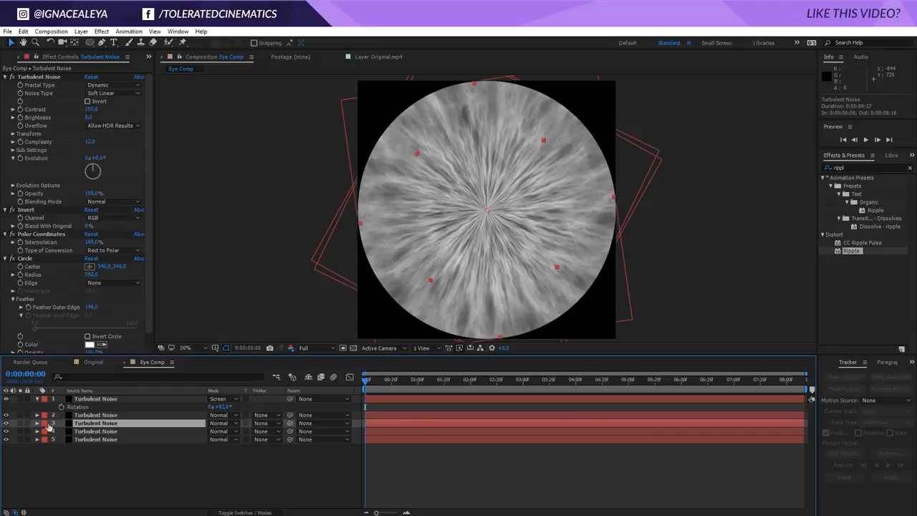
{"action": "scroll", "coordinate": [140, 308], "scroll_direction": "down", "scroll_amount": 2}
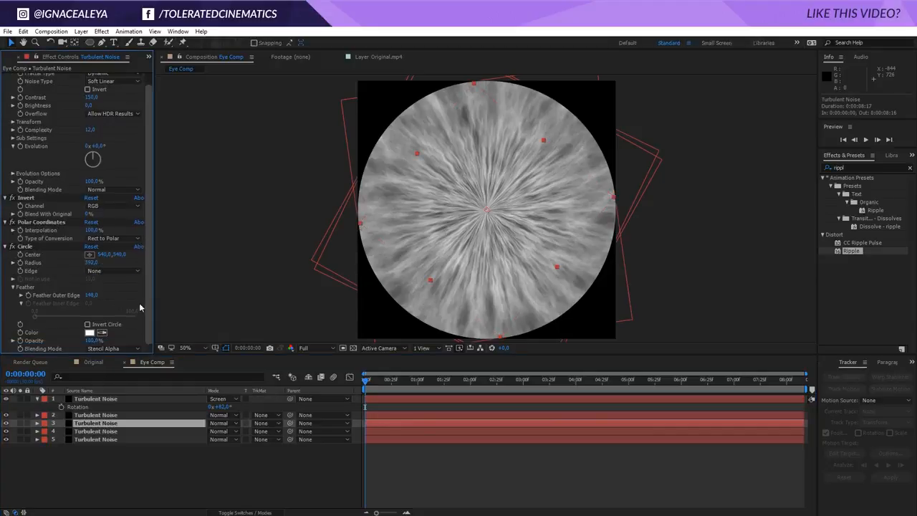
{"action": "left_click", "coordinate": [113, 424]}
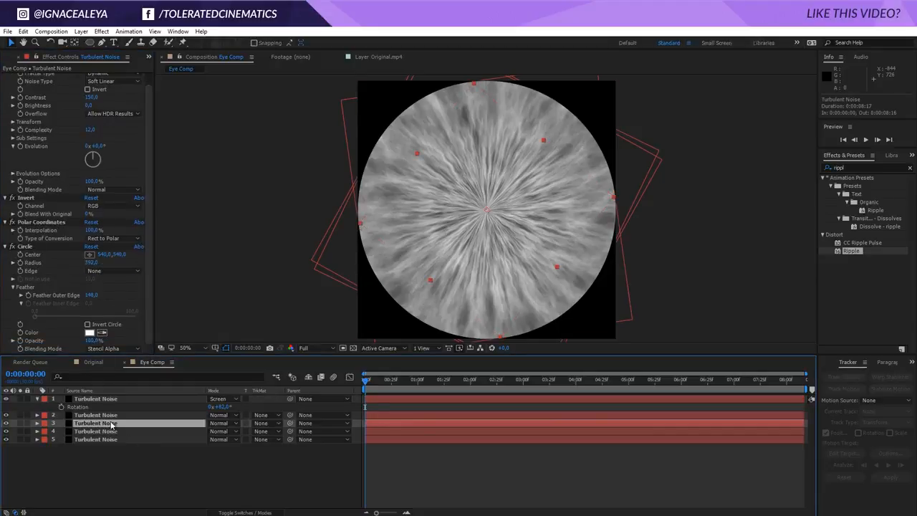
{"action": "left_click", "coordinate": [23, 31]}
{"action": "left_click", "coordinate": [58, 151]}
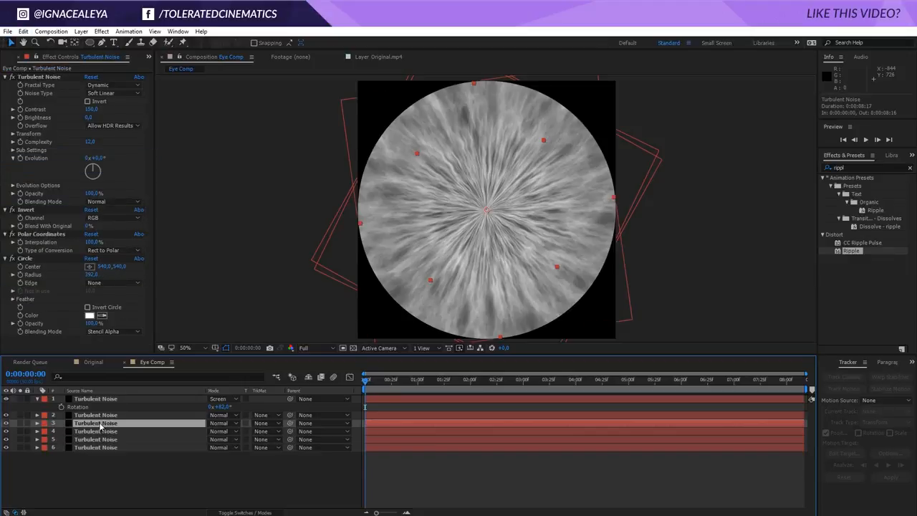
{"action": "left_click_drag", "start_coordinate": [102, 424], "coordinate": [109, 396]}
{"action": "left_click", "coordinate": [20, 399]}
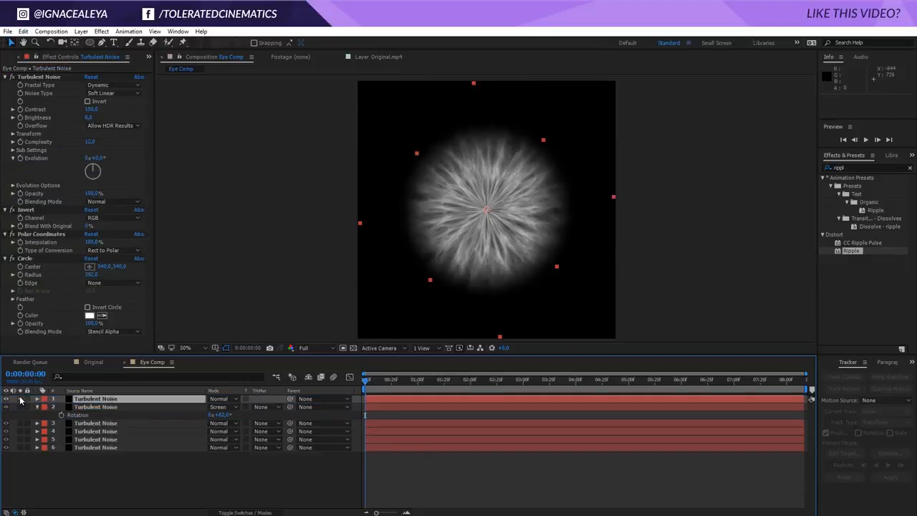
- Duplicate the soloed layer's Circle effect, make the copy an inverted circle of radius about 273, and turn off the Invert effect
{"action": "left_click", "coordinate": [27, 259]}
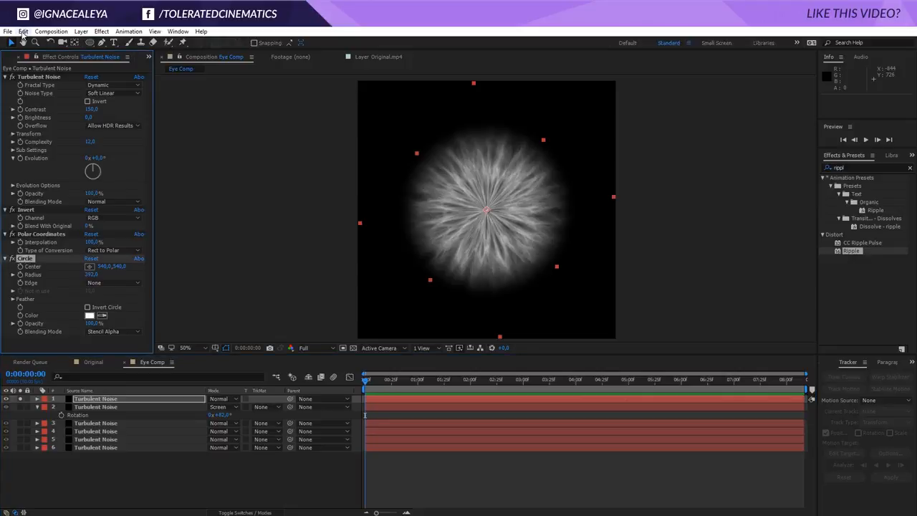
{"action": "left_click", "coordinate": [23, 32]}
{"action": "left_click", "coordinate": [33, 151]}
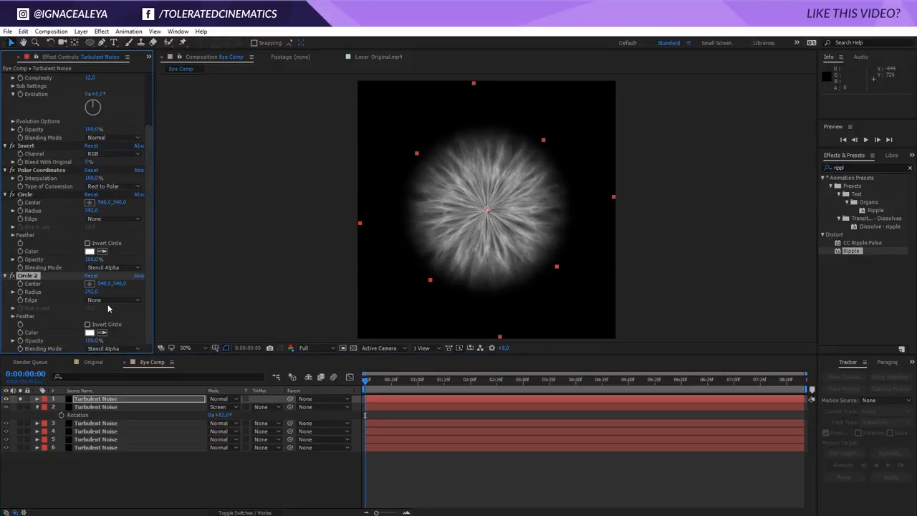
{"action": "left_click_drag", "start_coordinate": [91, 291], "coordinate": [39, 299]}
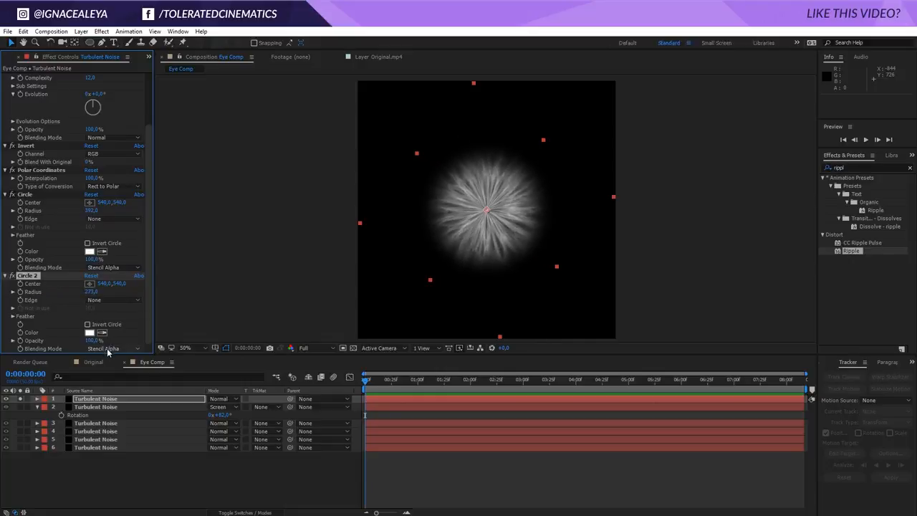
{"action": "left_click", "coordinate": [87, 324]}
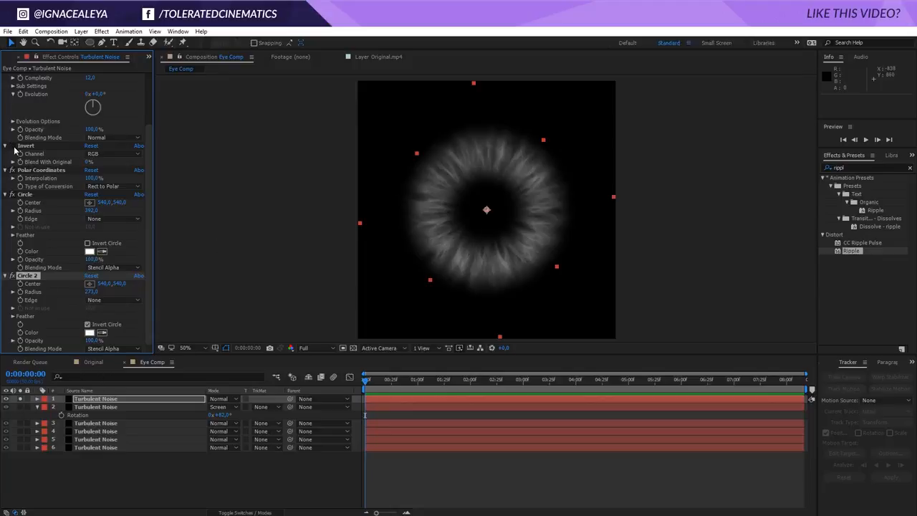
- Unsolo the top Turbulent Noise layer and set its blending mode to Multiply
{"action": "left_click", "coordinate": [20, 399]}
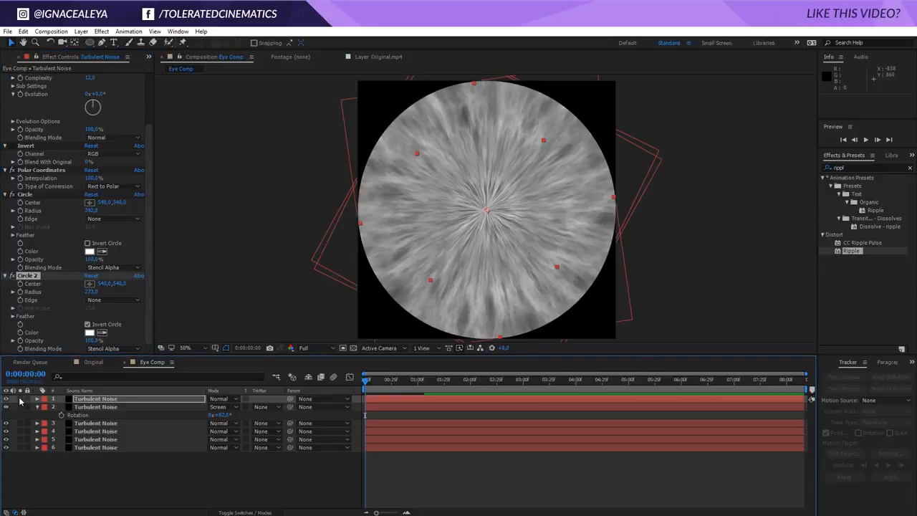
{"action": "left_click", "coordinate": [237, 399]}
{"action": "left_click", "coordinate": [278, 142]}
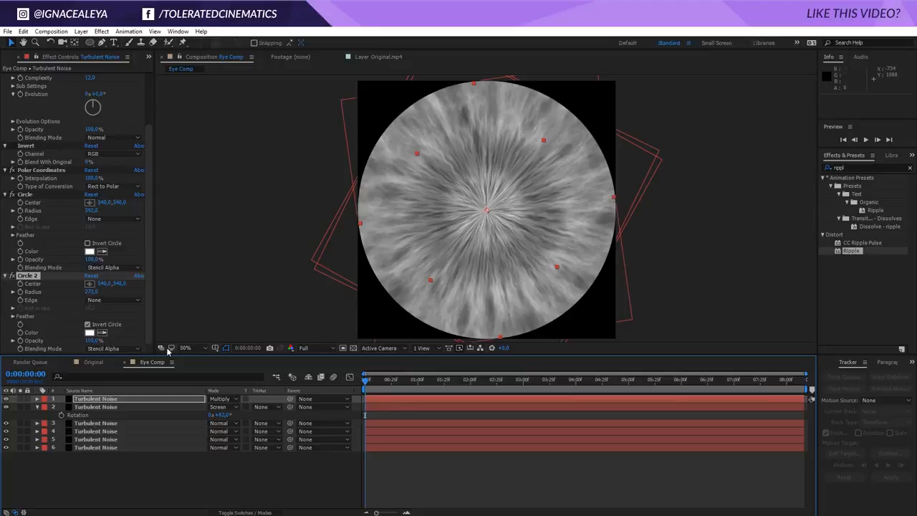
- Scale the top Multiply layer to 100% and compare the iris with that layer hidden and shown
{"action": "left_click", "coordinate": [133, 399]}
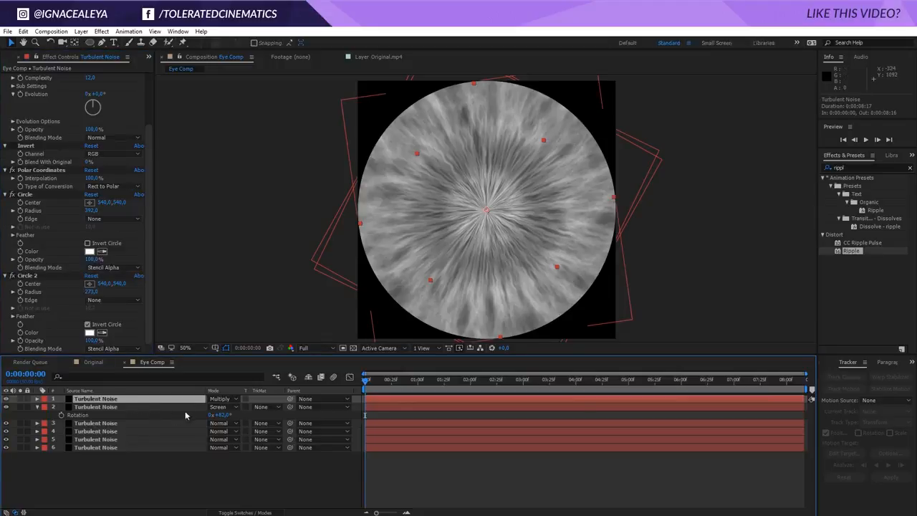
{"action": "key", "text": "s"}
{"action": "left_click_drag", "start_coordinate": [219, 406], "coordinate": [230, 401]}
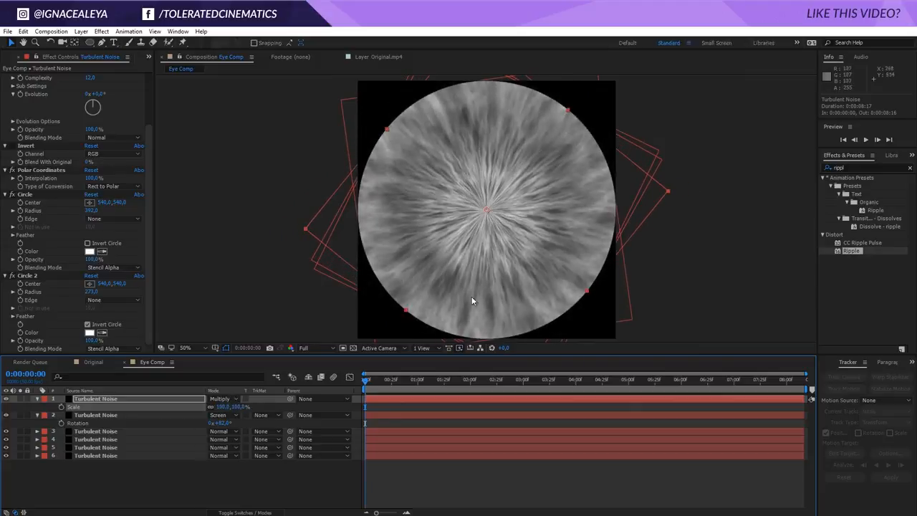
{"action": "left_click", "coordinate": [6, 399]}
{"action": "left_click", "coordinate": [7, 399]}
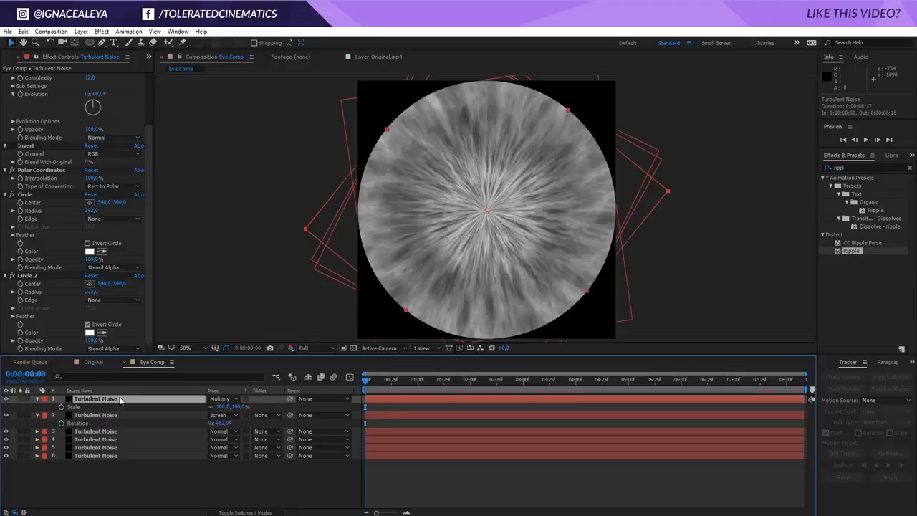
- Duplicate the top Multiply layer and scale the copy down to about 27%
{"action": "key", "text": "ctrl+d"}
{"action": "left_click_drag", "start_coordinate": [219, 406], "coordinate": [179, 413]}
{"action": "left_click", "coordinate": [9, 320]}
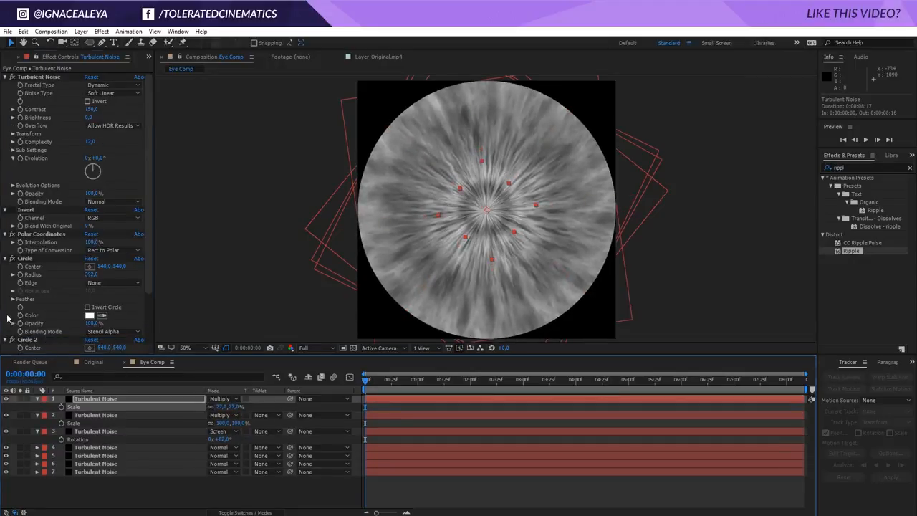
- Delete the Circle 2 effect from the small Multiply copy at the top of the Eye Comp layer stack
{"action": "scroll", "coordinate": [26, 326], "scroll_direction": "down", "scroll_amount": 1}
{"action": "left_click", "coordinate": [26, 319]}
{"action": "key", "text": "Delete"}
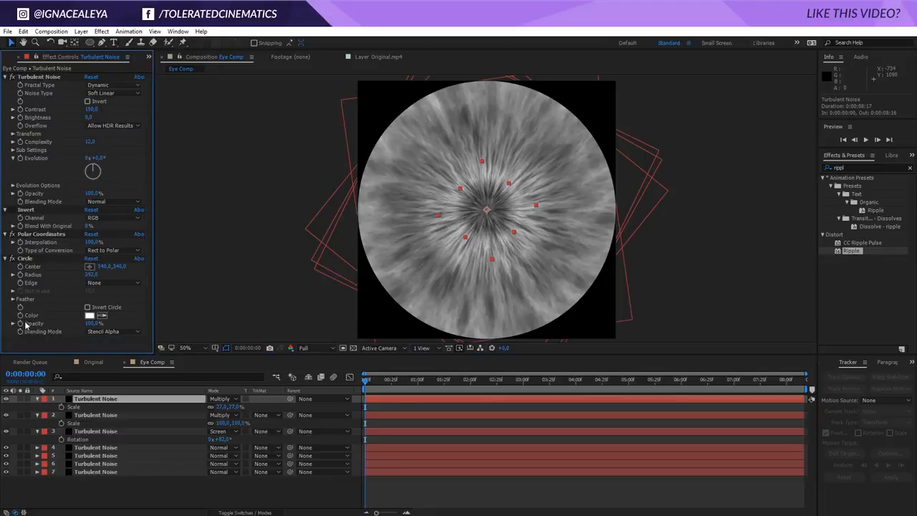
- Enlarge the top Multiply layer and lower its opacity to about 73%
{"action": "left_click_drag", "start_coordinate": [222, 407], "coordinate": [202, 408]}
{"action": "key", "text": "t"}
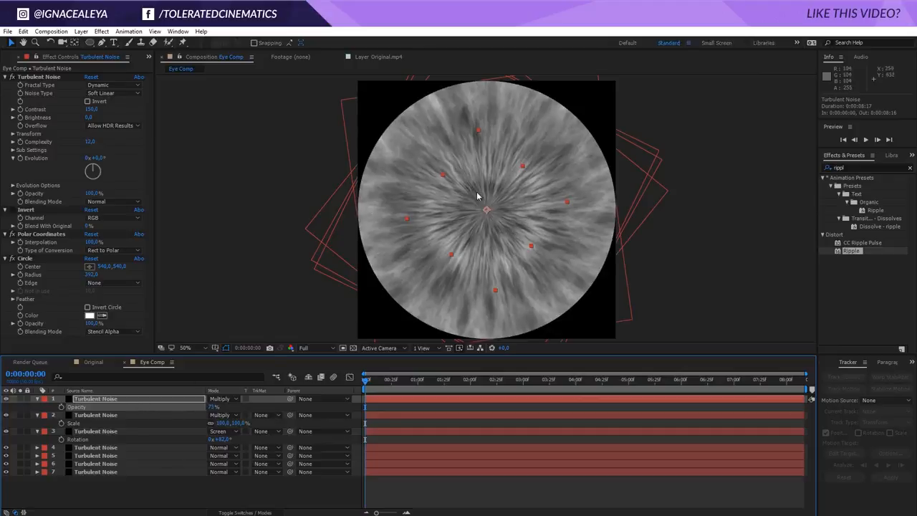
{"action": "left_click", "coordinate": [82, 417]}
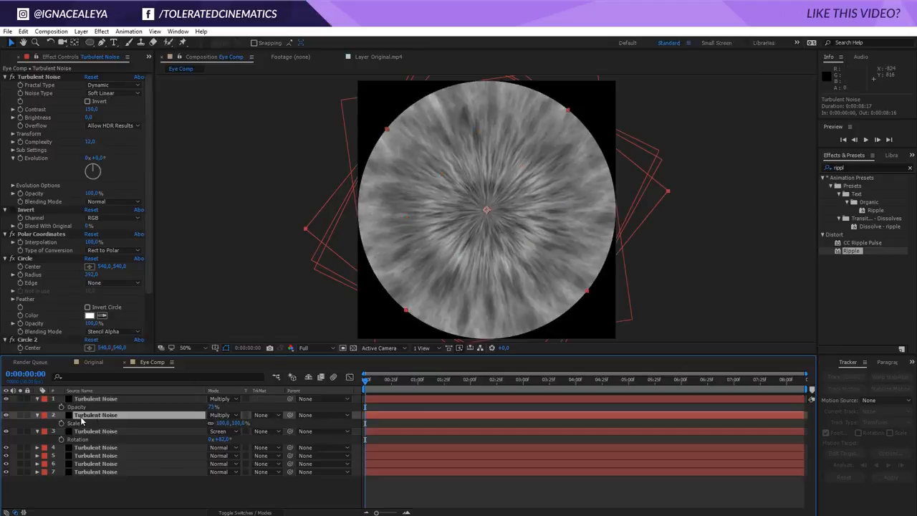
- Duplicate the top Multiply layer and make the copy a Screen-blended layer scaled to about 86%
{"action": "left_click", "coordinate": [94, 401]}
{"action": "key", "text": "ctrl+d"}
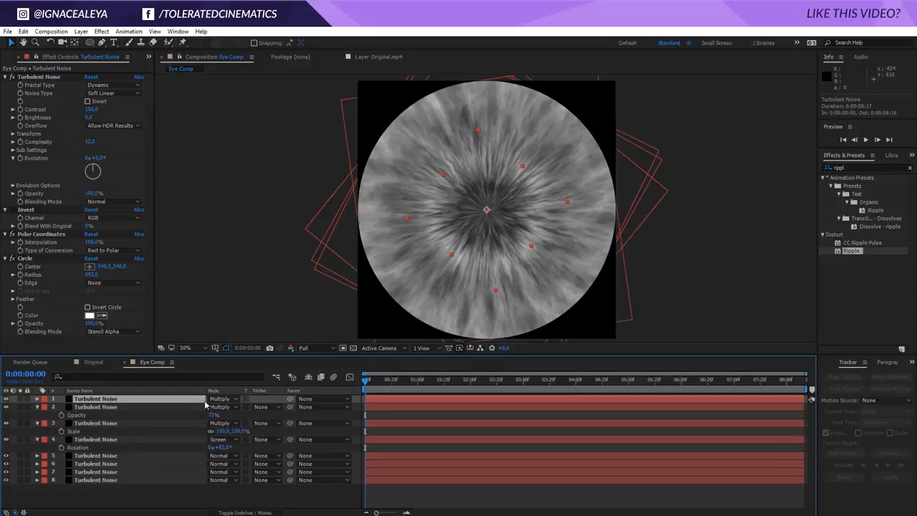
{"action": "key", "text": "s"}
{"action": "left_click_drag", "start_coordinate": [234, 408], "coordinate": [260, 406]}
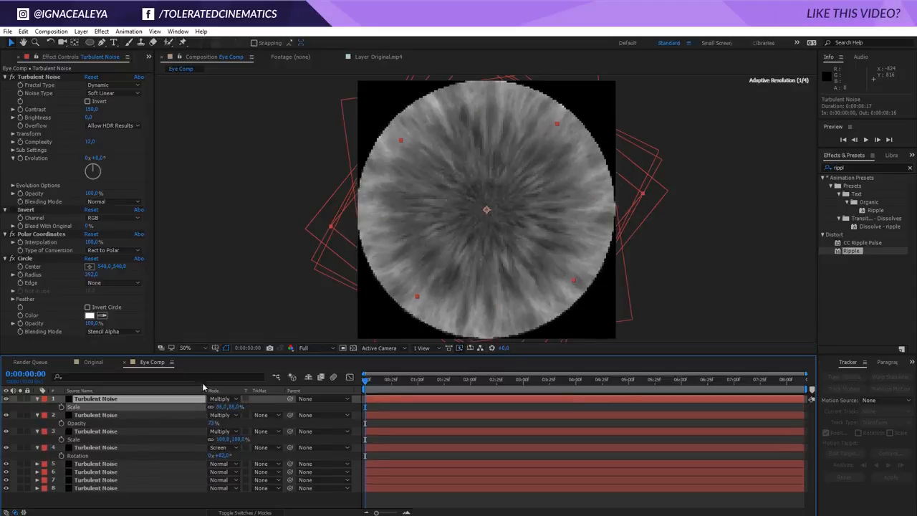
{"action": "left_click", "coordinate": [231, 399]}
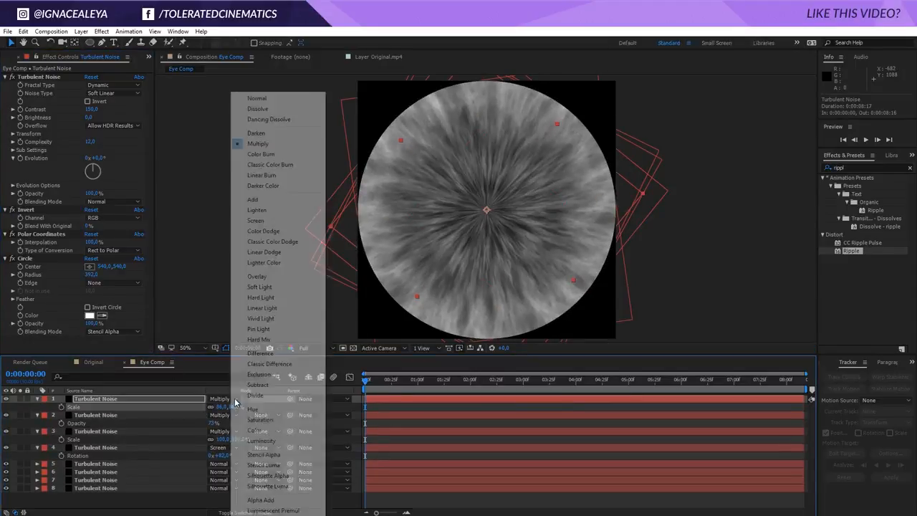
{"action": "left_click", "coordinate": [266, 221]}
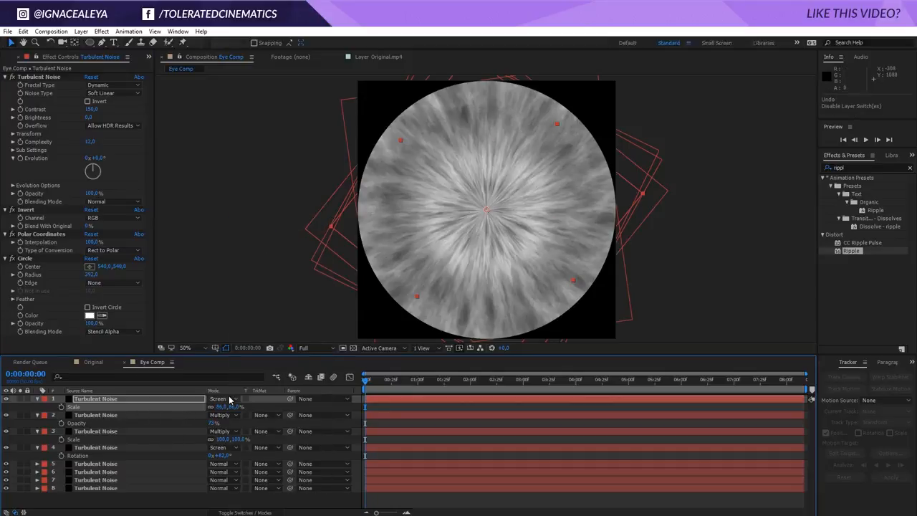
- Rotate the new Screen layer to about 95° and collapse the revealed properties of all layers
{"action": "key", "text": "r"}
{"action": "left_click_drag", "start_coordinate": [227, 407], "coordinate": [249, 409]}
{"action": "key", "text": "F2"}
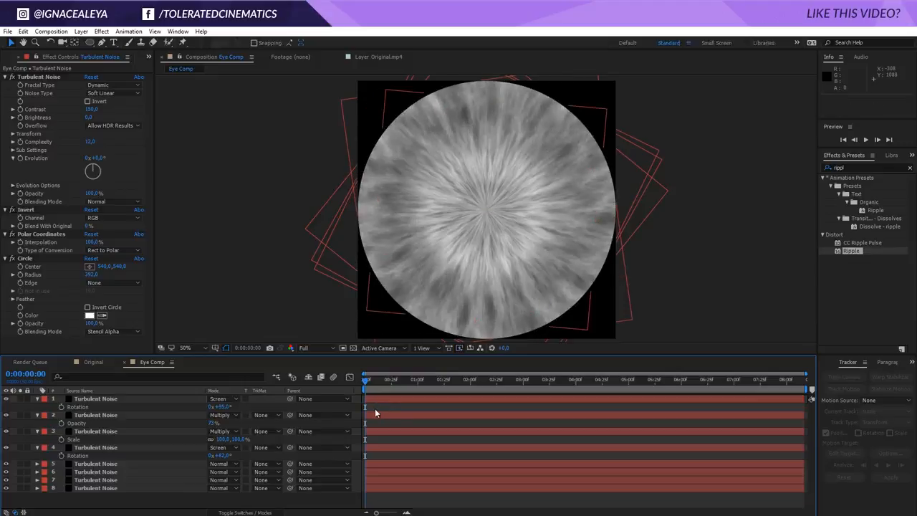
{"action": "key", "text": "ctrl+a"}
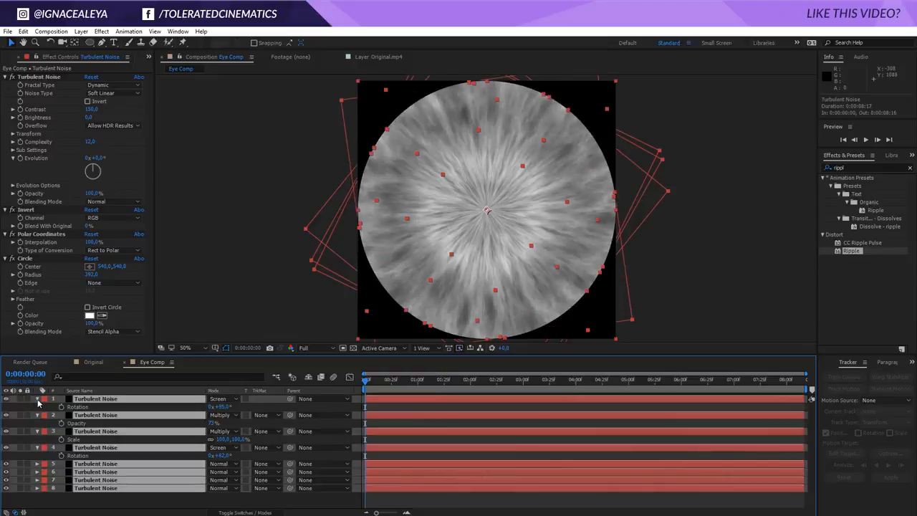
{"action": "key", "text": "u"}
{"action": "left_click", "coordinate": [66, 468]}
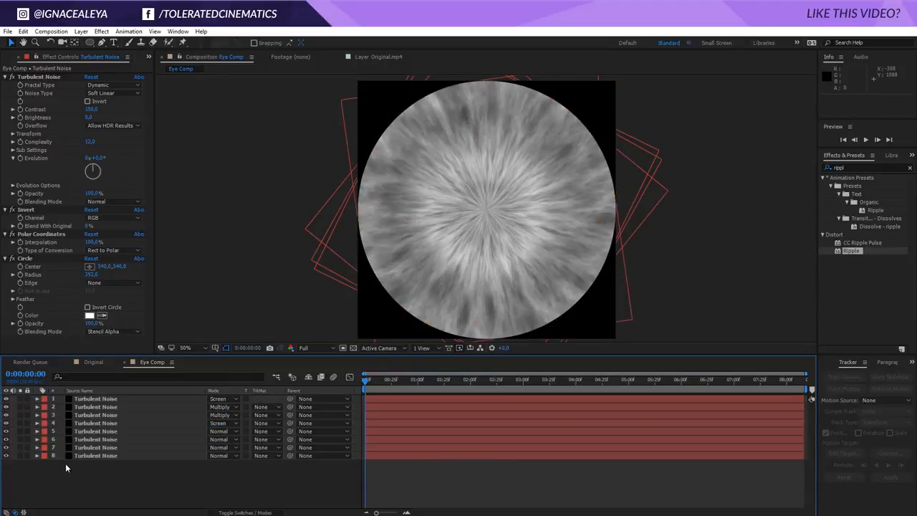
- Create a new solid named Pupil above the Turbulent Noise layers
{"action": "right_click", "coordinate": [136, 481]}
{"action": "mouse_move", "coordinate": [161, 378]}
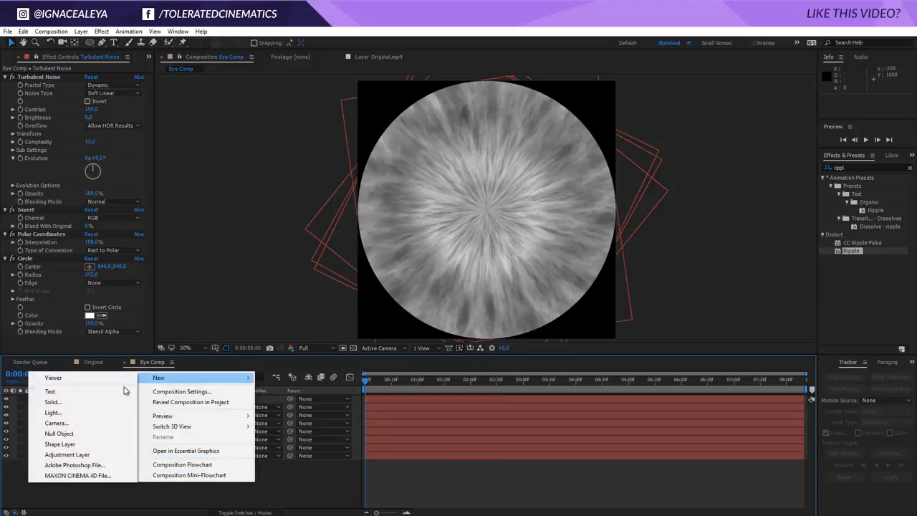
{"action": "left_click", "coordinate": [70, 402]}
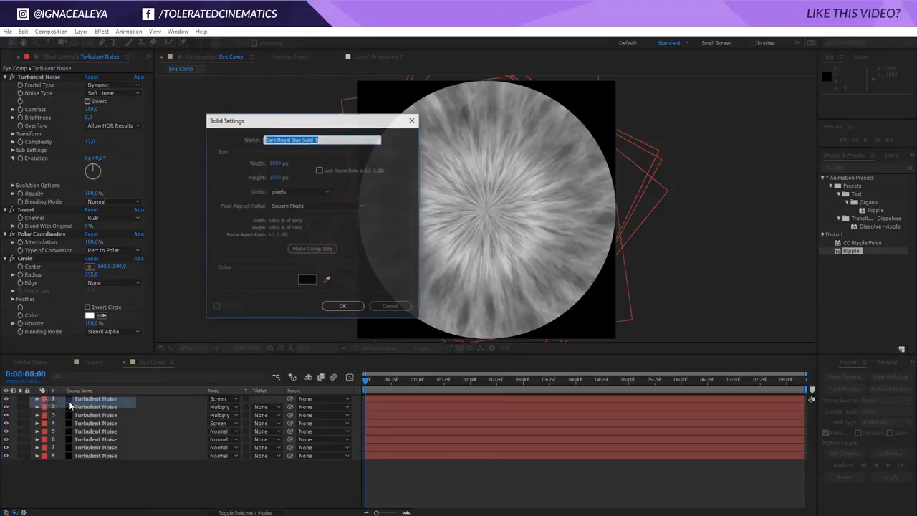
{"action": "type", "text": "Pupil"}
{"action": "left_click", "coordinate": [341, 307]}
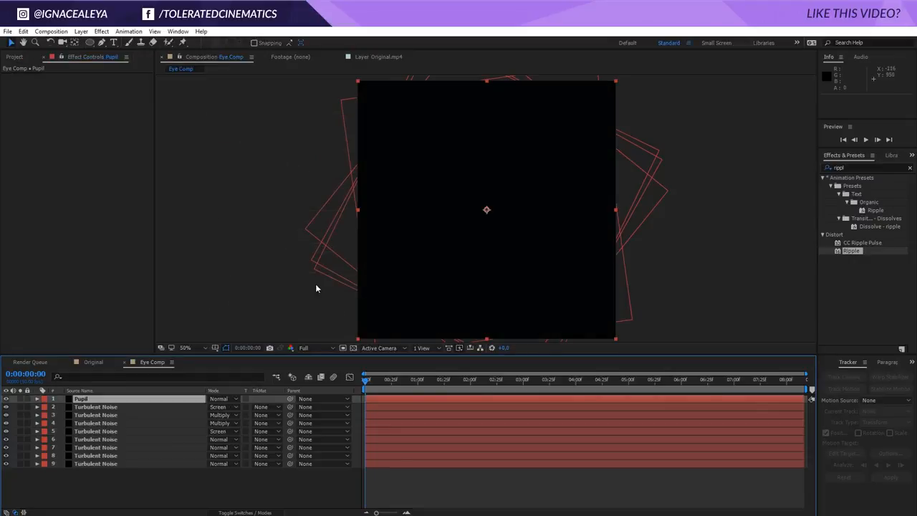
- Add a full-size elliptical mask to the Pupil solid and view the layer soloed over the transparency grid
{"action": "double_click", "coordinate": [90, 45]}
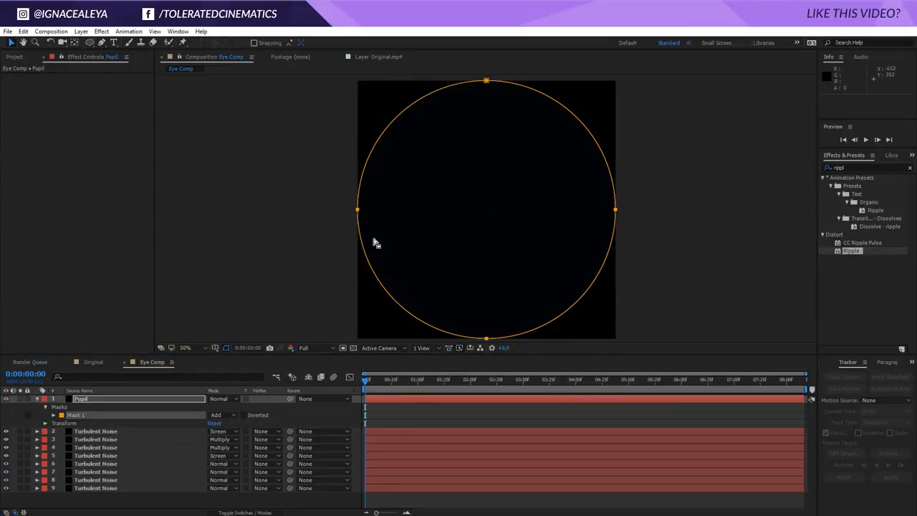
{"action": "left_click", "coordinate": [22, 401]}
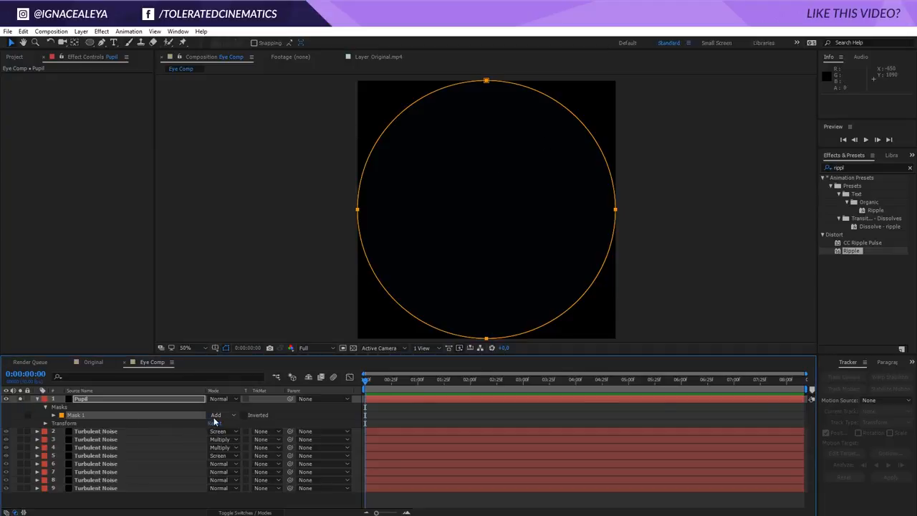
{"action": "left_click", "coordinate": [353, 348]}
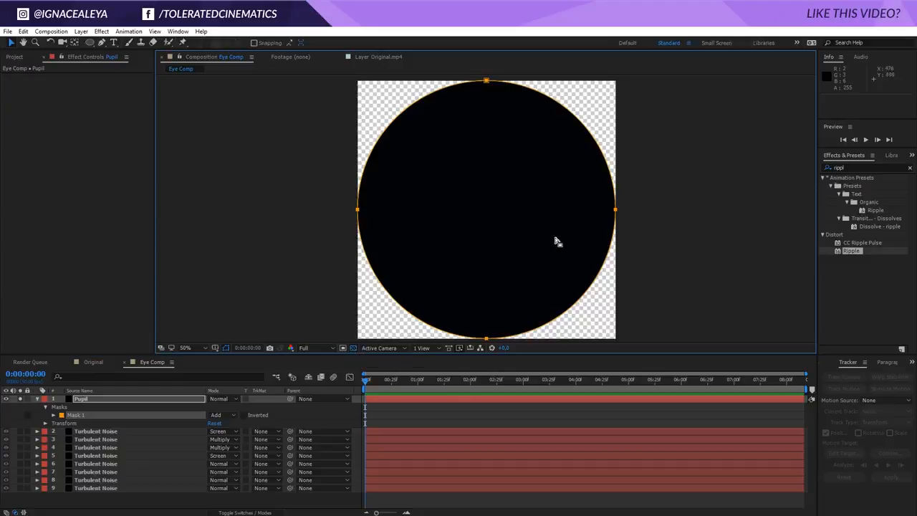
- Scale the Pupil mask down around its centre to about 26% and unsolo the layer
{"action": "double_click", "coordinate": [486, 83]}
{"action": "left_click_drag", "start_coordinate": [614, 80], "coordinate": [520, 173]}
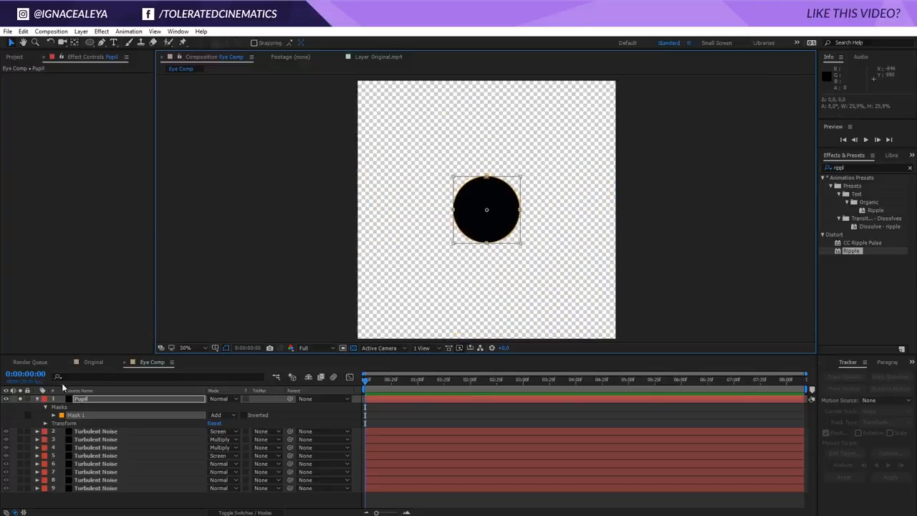
{"action": "key", "text": "Return"}
{"action": "left_click", "coordinate": [20, 399]}
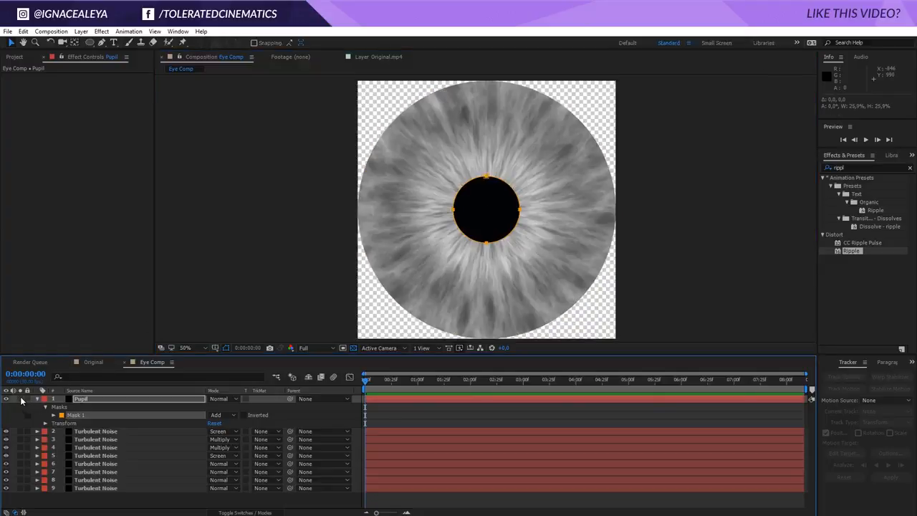
- Feather the Pupil layer's mask by about 95 pixels
{"action": "left_click", "coordinate": [156, 402]}
{"action": "key", "text": "f"}
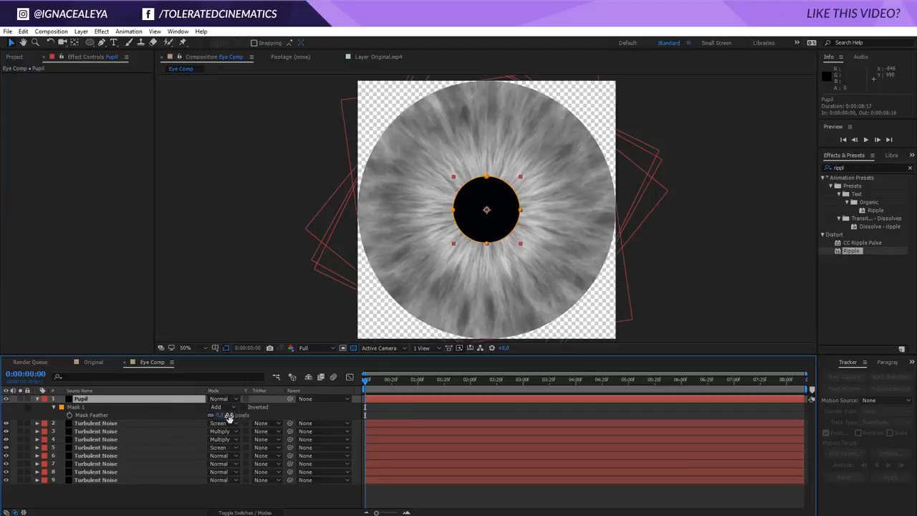
{"action": "left_click_drag", "start_coordinate": [226, 415], "coordinate": [269, 414]}
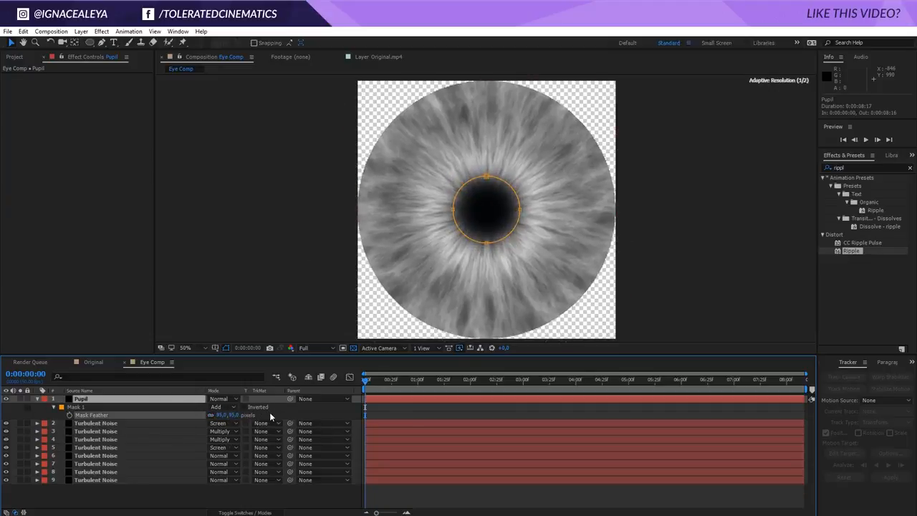
- Apply Roughen Edges to the Pupil layer with a border of about 74.8 and an edge sharpness of about 0.03
{"action": "left_click", "coordinate": [850, 169]}
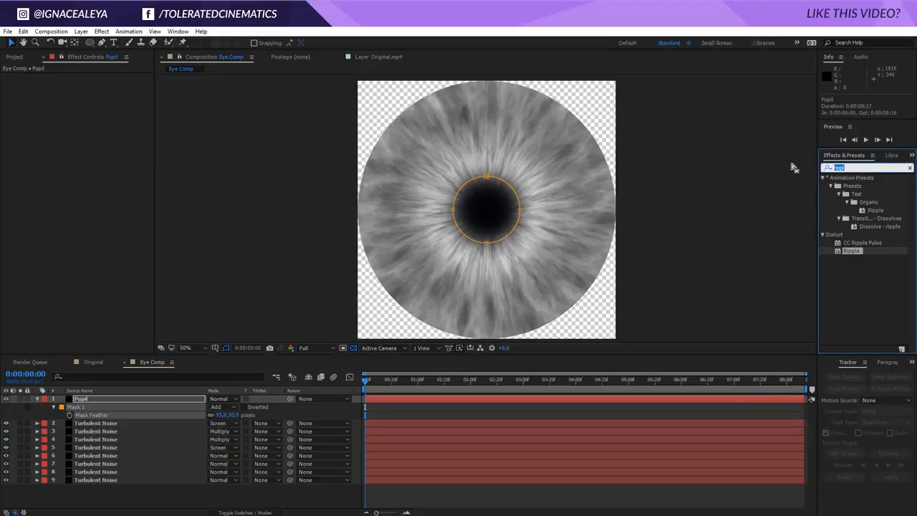
{"action": "type", "text": "rough"}
{"action": "left_click_drag", "start_coordinate": [859, 185], "coordinate": [118, 406]}
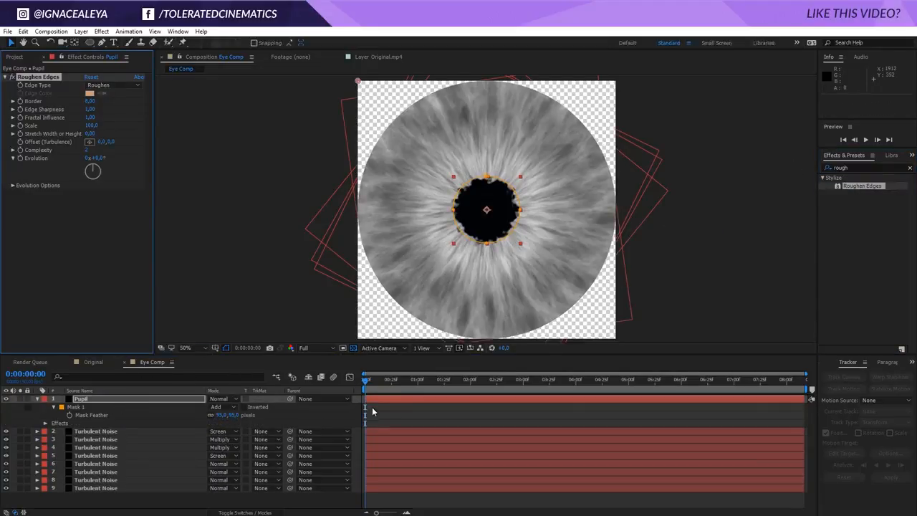
{"action": "left_click", "coordinate": [373, 410]}
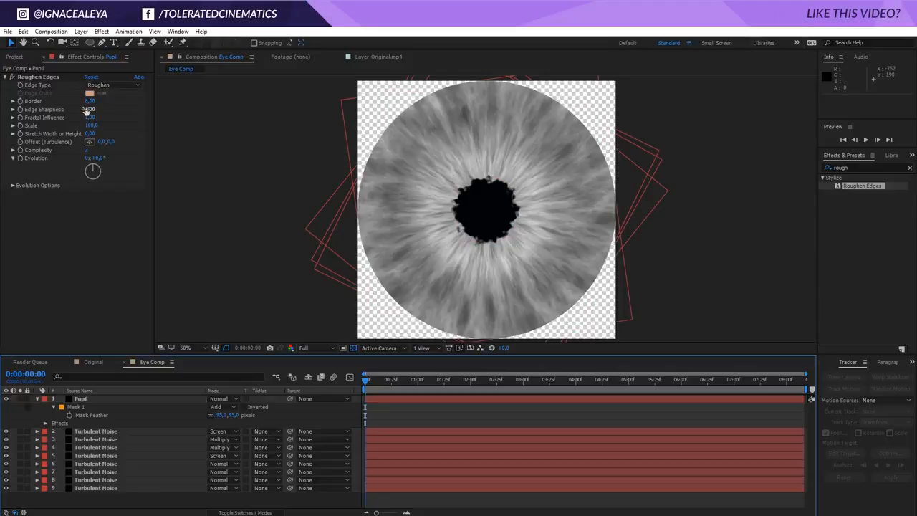
{"action": "left_click_drag", "start_coordinate": [90, 109], "coordinate": [198, 105]}
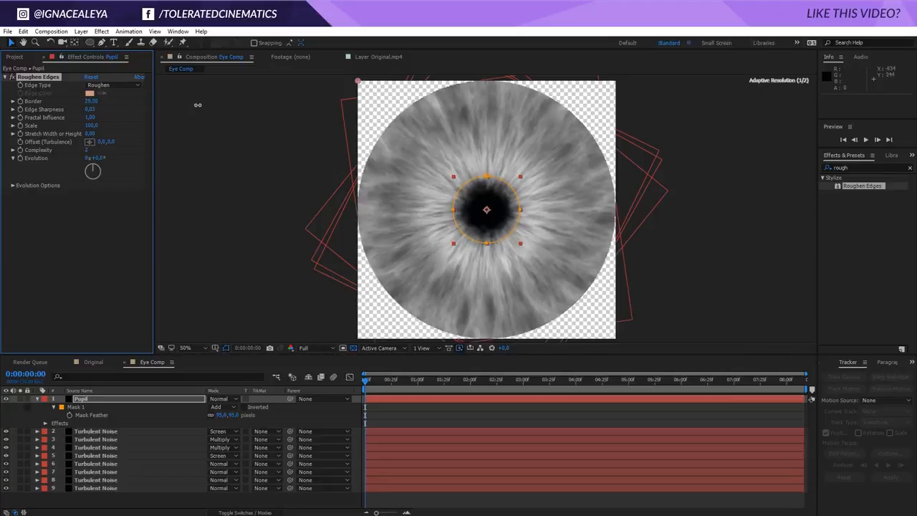
{"action": "left_click_drag", "start_coordinate": [399, 105], "coordinate": [403, 106]}
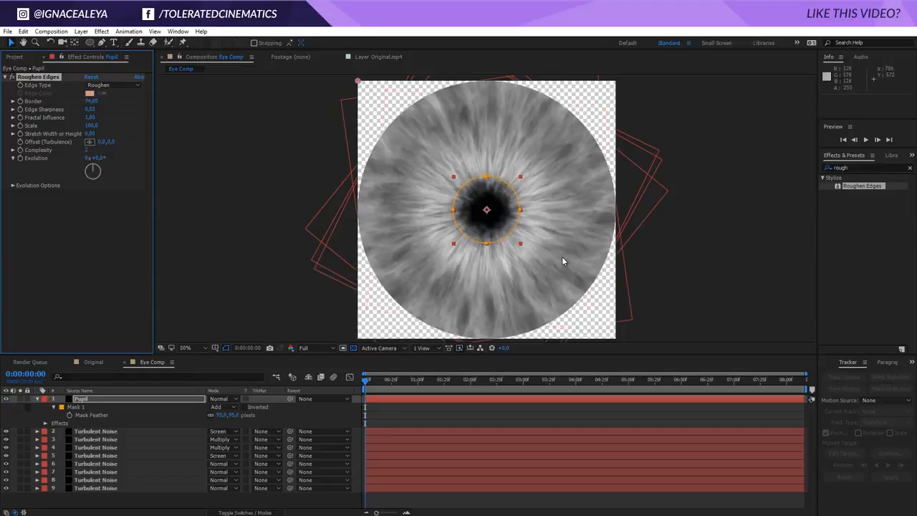
- Adjust the Pupil mask's expansion and slightly lower the layer's opacity
{"action": "left_click", "coordinate": [189, 398]}
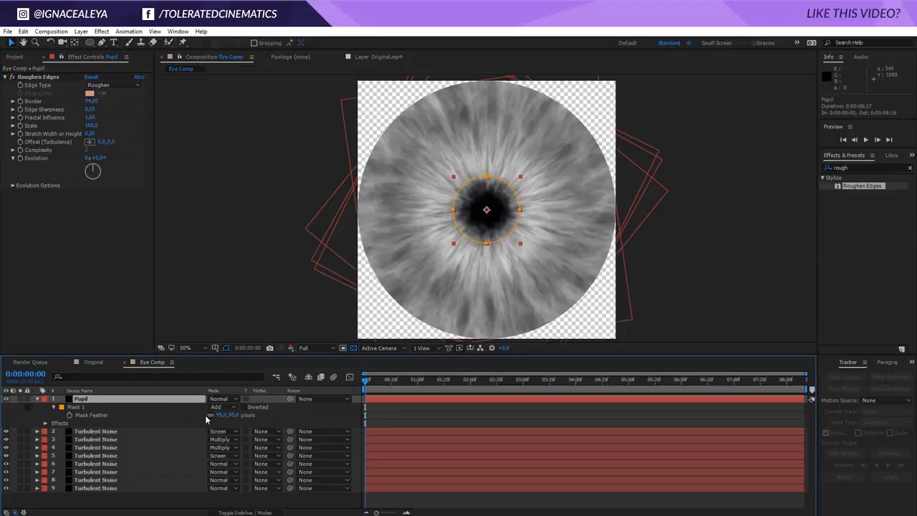
{"action": "left_click", "coordinate": [52, 407]}
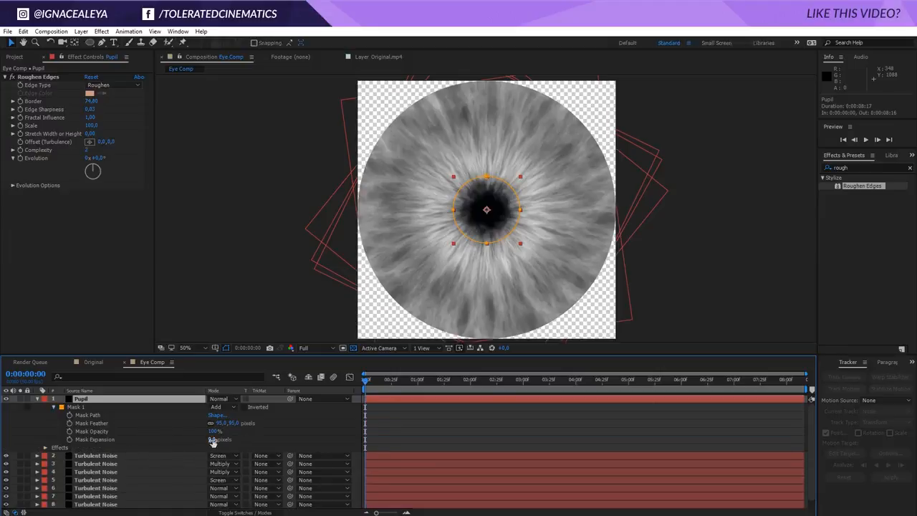
{"action": "left_click_drag", "start_coordinate": [212, 440], "coordinate": [254, 422]}
{"action": "key", "text": "t"}
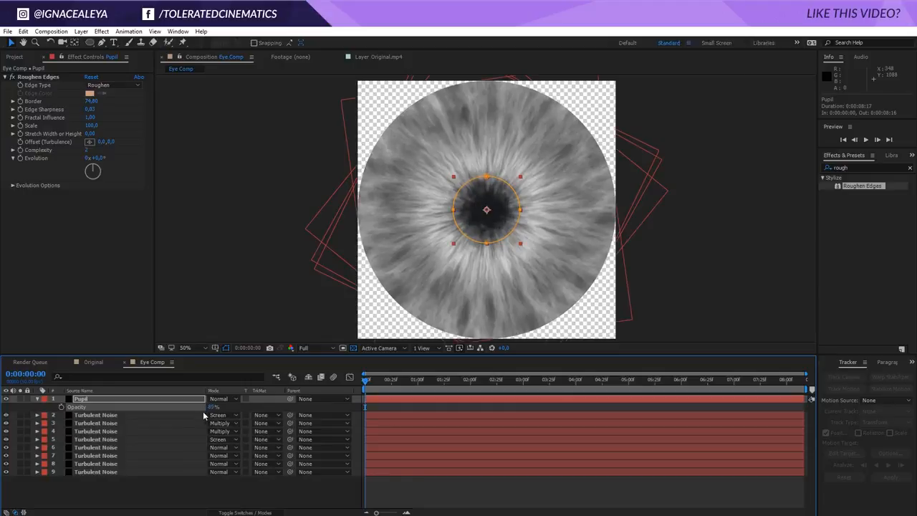
- Set the Pupil mask's feather to about 128 pixels and its expansion to about 52 pixels
{"action": "left_click", "coordinate": [182, 399]}
{"action": "key", "text": "m"}
{"action": "key", "text": "m"}
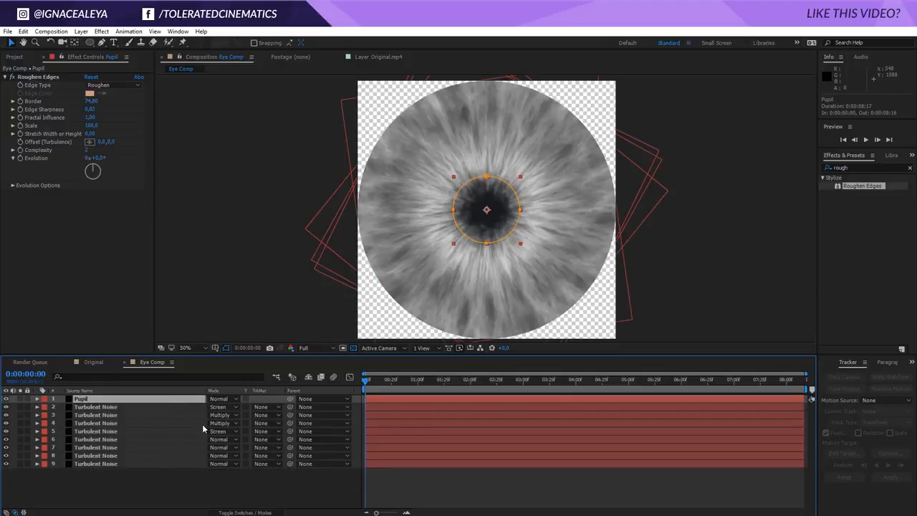
{"action": "key", "text": "m"}
{"action": "key", "text": "m"}
{"action": "mouse_move", "coordinate": [220, 439]}
{"action": "left_mouse_down"}
{"action": "mouse_move", "coordinate": [242, 438]}
{"action": "mouse_move", "coordinate": [224, 437]}
{"action": "left_mouse_up"}
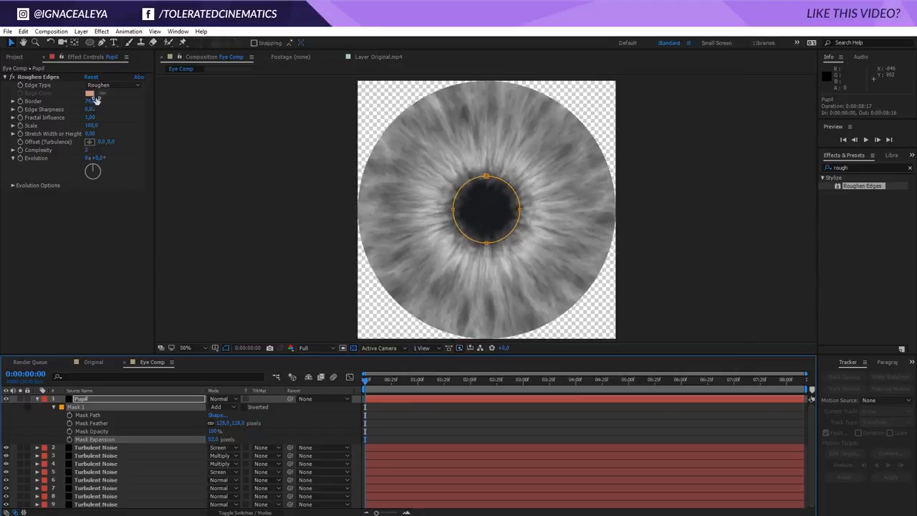
- Set the Pupil layer's Roughen Edges border to about 83.8, edge sharpness to 0 and complexity to 6
{"action": "mouse_move", "coordinate": [92, 101]}
{"action": "left_mouse_down"}
{"action": "mouse_move", "coordinate": [136, 107]}
{"action": "mouse_move", "coordinate": [80, 111]}
{"action": "left_mouse_up"}
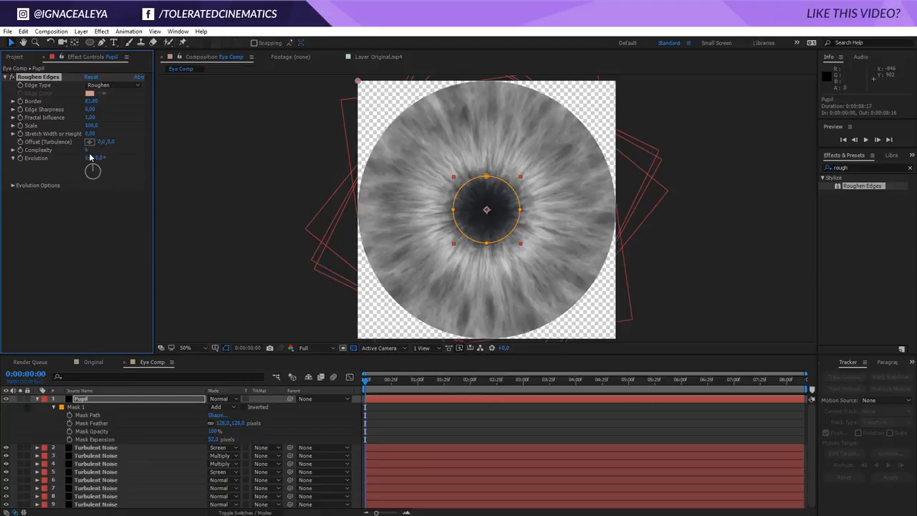
- Duplicate the Pupil layer, then set the copy's Roughen Edges border to about 10 and change the effect's scale
{"action": "left_click", "coordinate": [162, 400]}
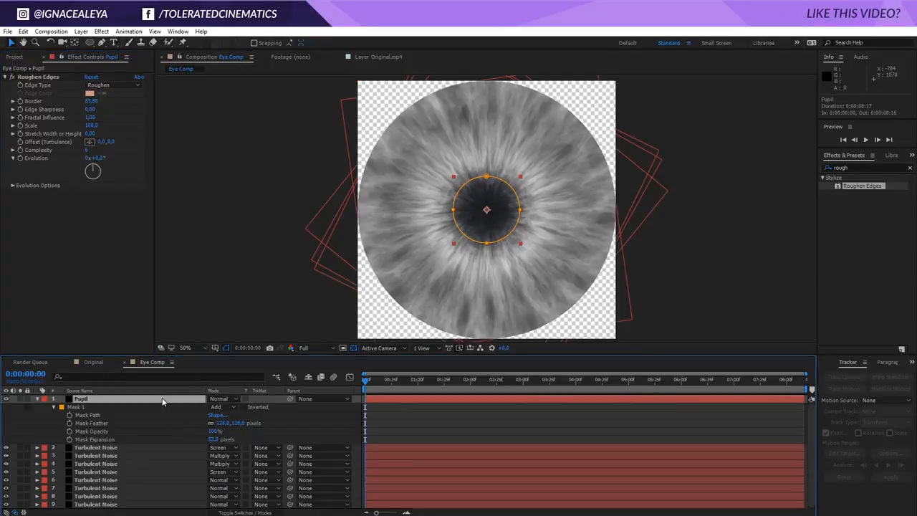
{"action": "key", "text": "ctrl+d"}
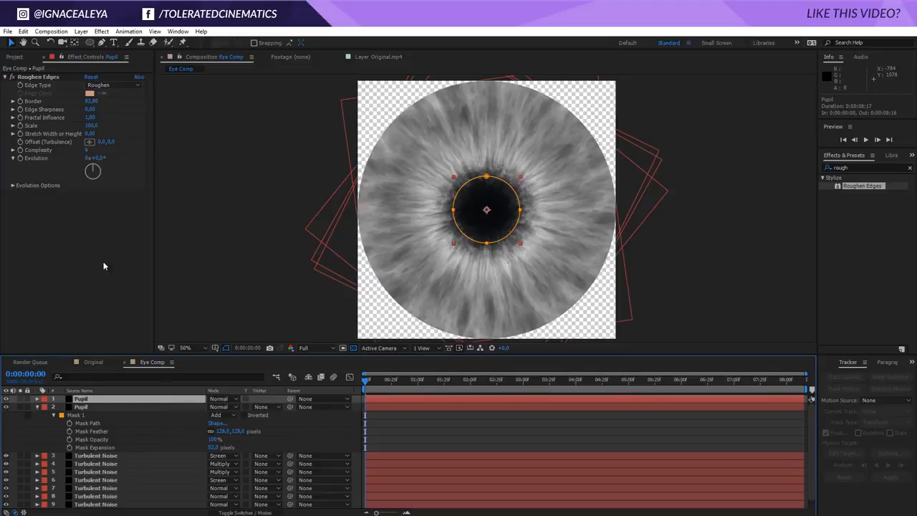
{"action": "left_click", "coordinate": [90, 101]}
{"action": "left_click", "coordinate": [90, 126]}
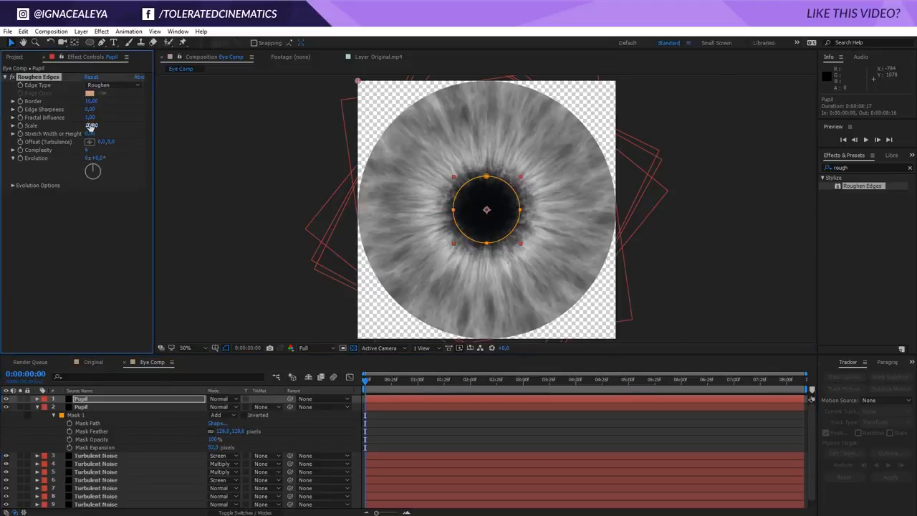
{"action": "left_click", "coordinate": [91, 110]}
{"action": "left_click", "coordinate": [110, 117]}
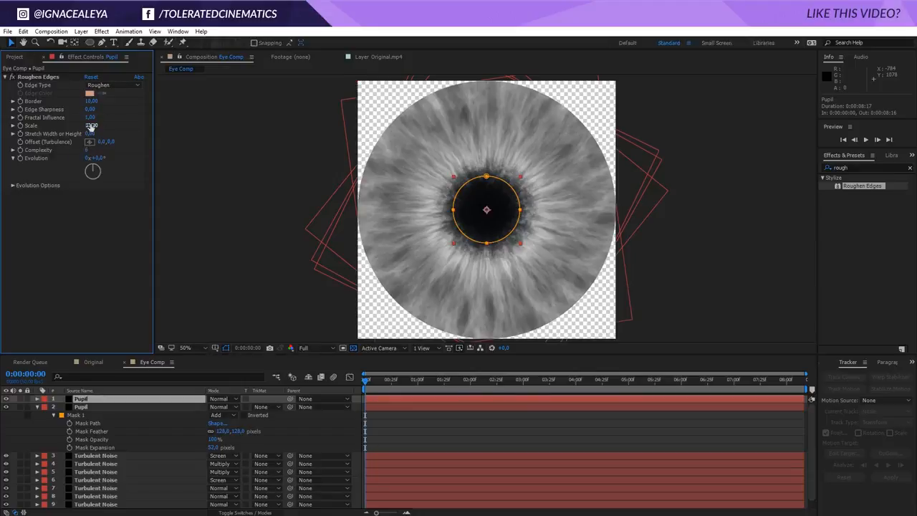
- Set the top Pupil layer's Roughen Edges scale to 300
{"action": "left_click", "coordinate": [91, 125]}
{"action": "type", "text": "300"}
{"action": "key", "text": "Return"}
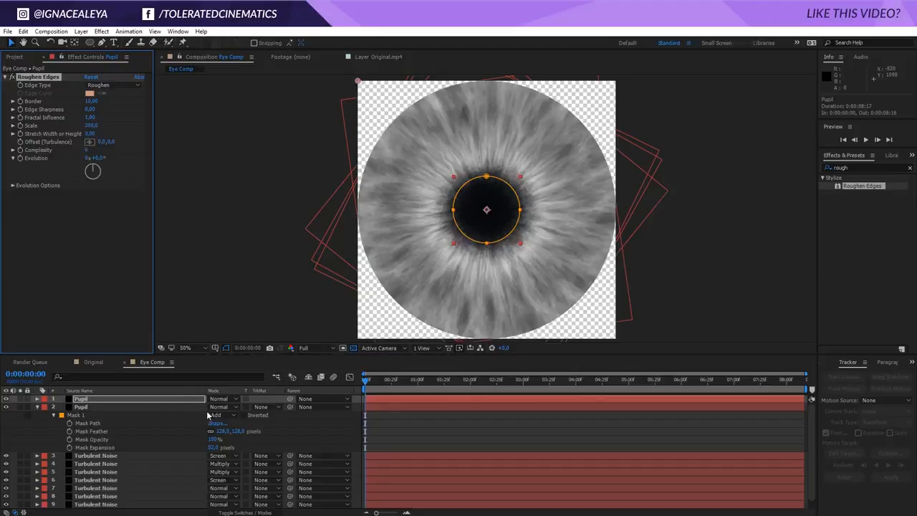
- Set the top Pupil layer's mask feather to about 41 pixels and its mask expansion to about -45 pixels
{"action": "key", "text": "s"}
{"action": "key", "text": "m"}
{"action": "key", "text": "m"}
{"action": "key", "text": "m"}
{"action": "key", "text": "m"}
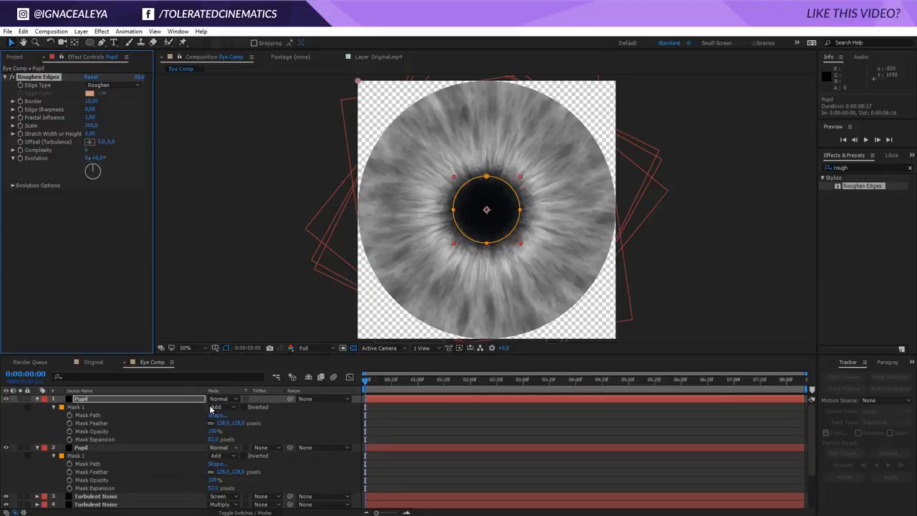
{"action": "left_click_drag", "start_coordinate": [214, 439], "coordinate": [178, 436]}
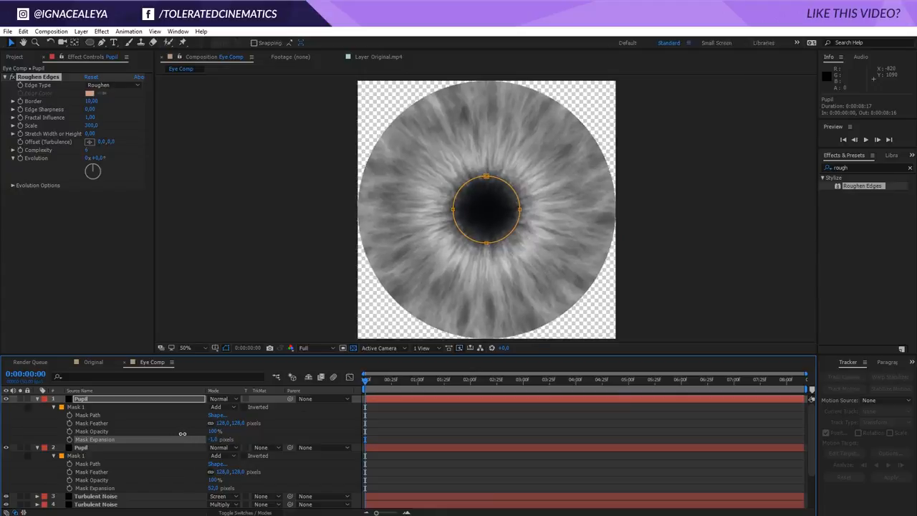
{"action": "left_click", "coordinate": [238, 423]}
{"action": "type", "text": "30"}
{"action": "key", "text": "Return"}
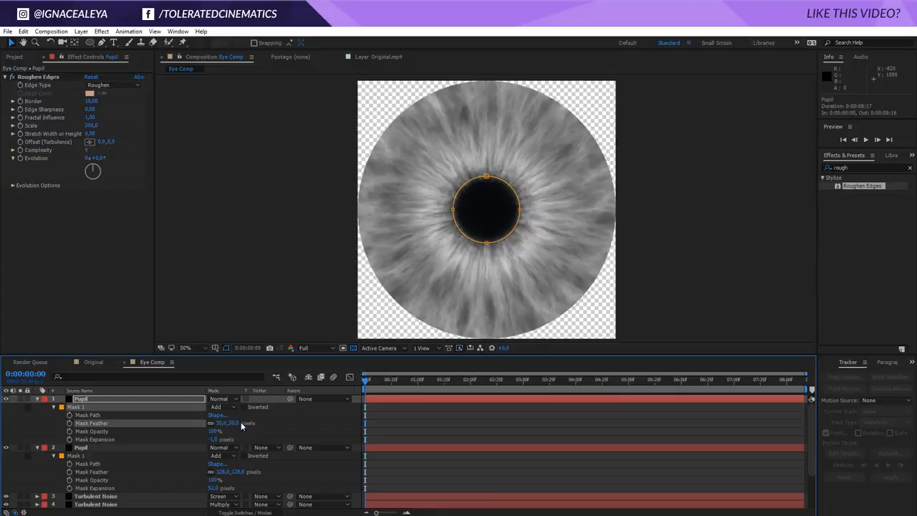
{"action": "left_click_drag", "start_coordinate": [233, 422], "coordinate": [247, 423]}
{"action": "left_click_drag", "start_coordinate": [211, 439], "coordinate": [248, 424]}
{"action": "left_click", "coordinate": [399, 428]}
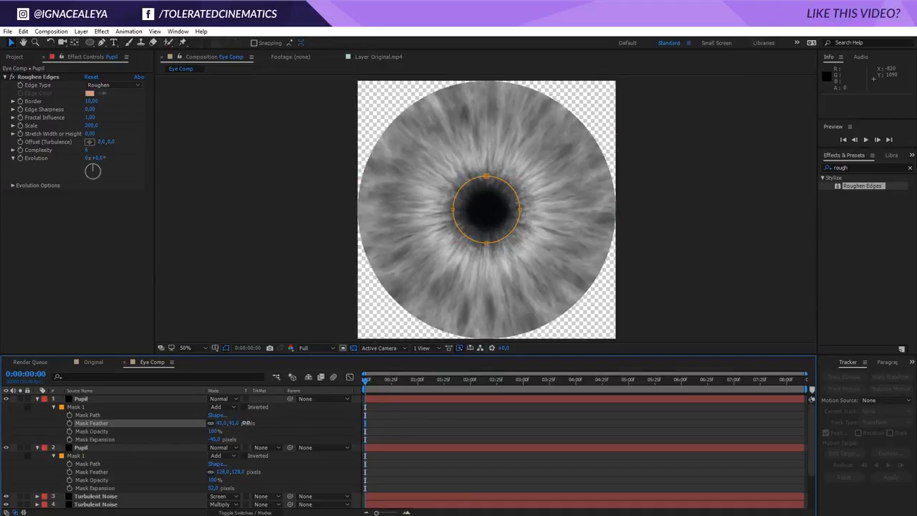
{"action": "left_click", "coordinate": [444, 418]}
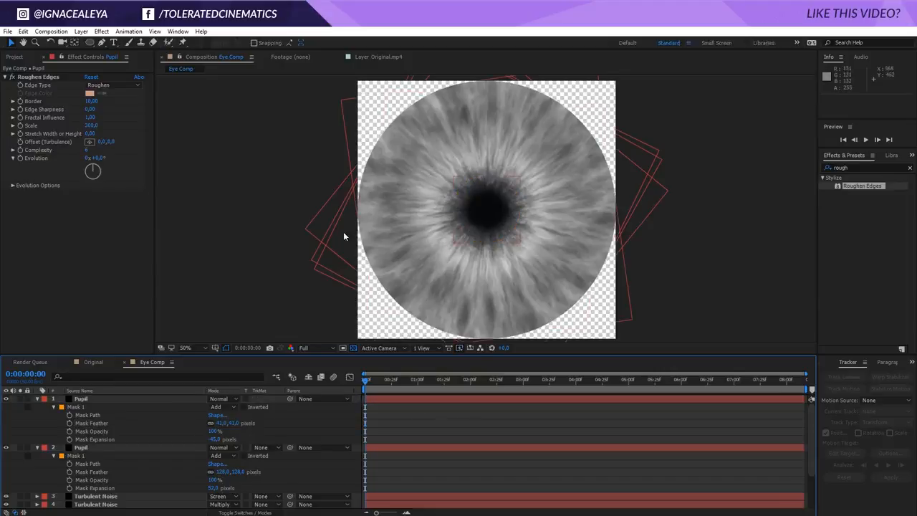
- Set the top Pupil layer's Roughen Edges border to about 10.6, edge sharpness to 0.05 and scale to 100, comparing with the effect disabled
{"action": "left_click", "coordinate": [91, 102]}
{"action": "mouse_move", "coordinate": [92, 103]}
{"action": "left_mouse_down"}
{"action": "mouse_move", "coordinate": [103, 104]}
{"action": "mouse_move", "coordinate": [89, 110]}
{"action": "left_mouse_up"}
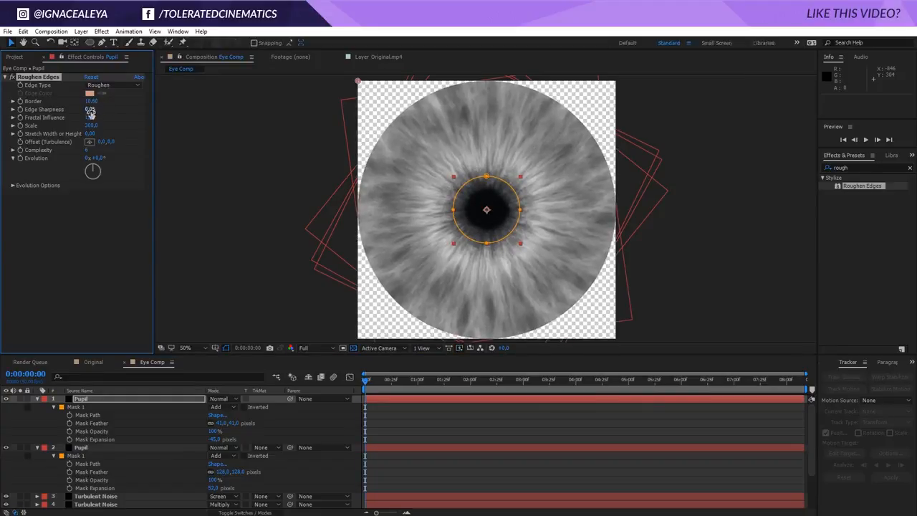
{"action": "left_click", "coordinate": [92, 126]}
{"action": "key", "text": "Return"}
{"action": "left_click", "coordinate": [404, 428]}
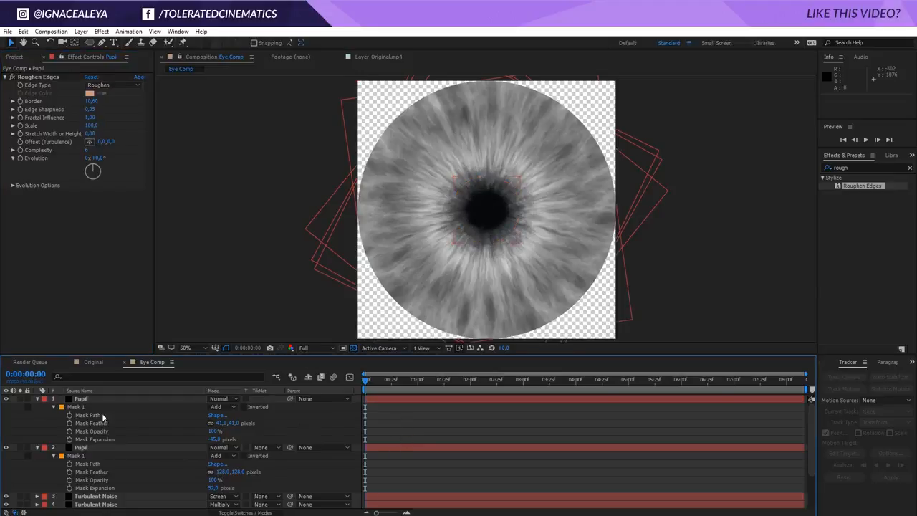
{"action": "left_click", "coordinate": [12, 77]}
{"action": "left_click", "coordinate": [12, 78]}
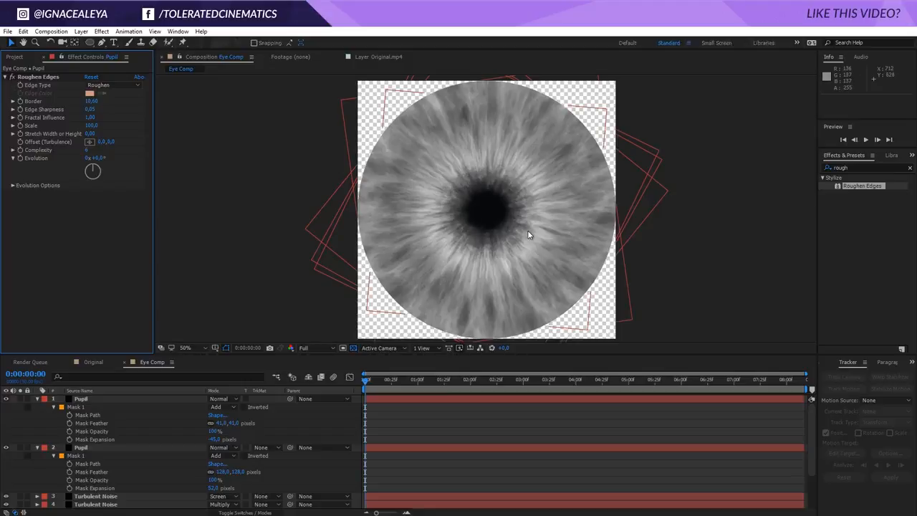
- Turn off the transparency grid and scale the lowest Turbulent Noise layer to about 150%
{"action": "left_click", "coordinate": [351, 348]}
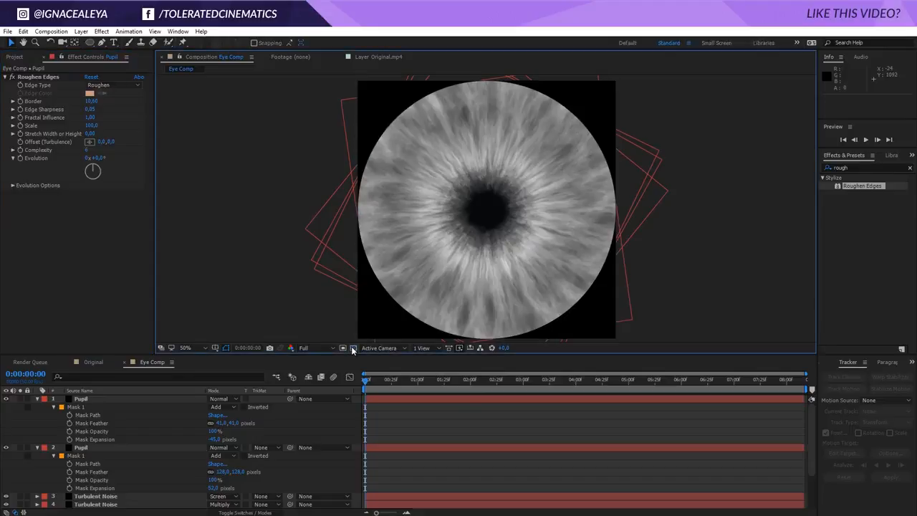
{"action": "left_click", "coordinate": [447, 411]}
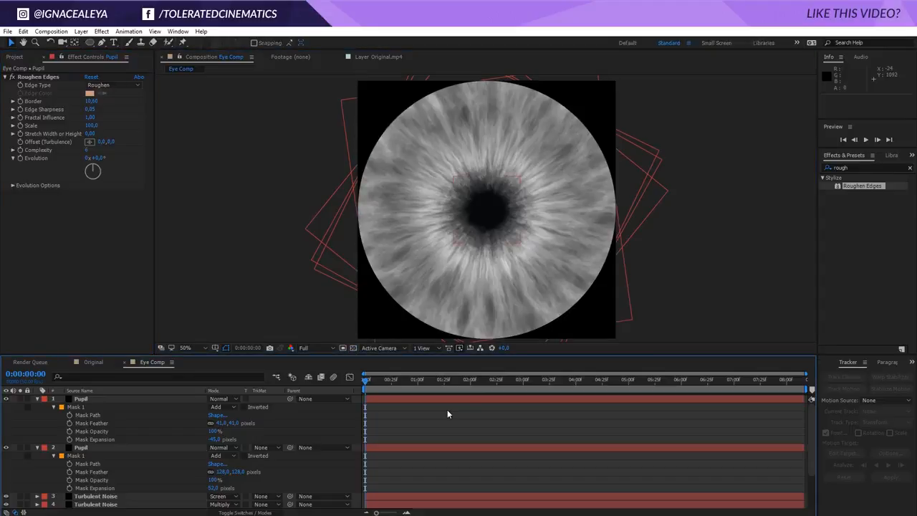
{"action": "scroll", "coordinate": [447, 414], "scroll_direction": "down", "scroll_amount": 3}
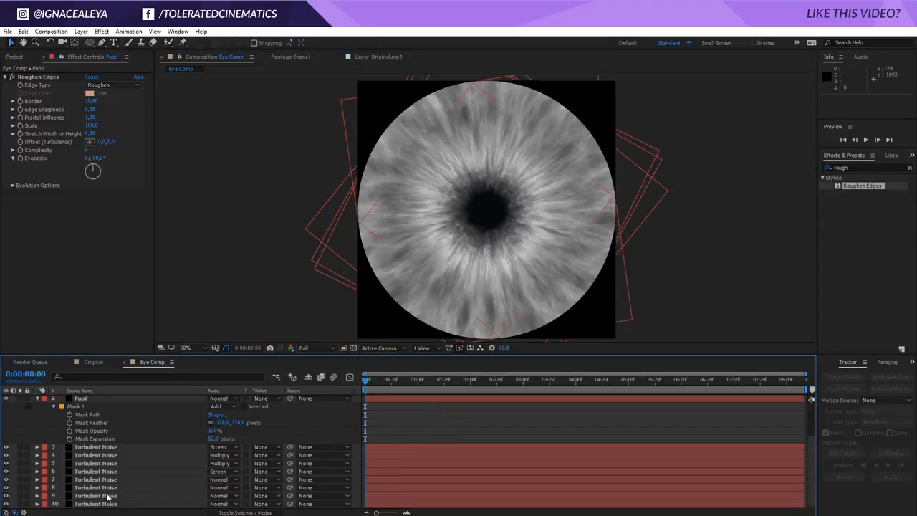
{"action": "left_click", "coordinate": [107, 503]}
{"action": "left_click", "coordinate": [110, 488]}
{"action": "left_click", "coordinate": [114, 504]}
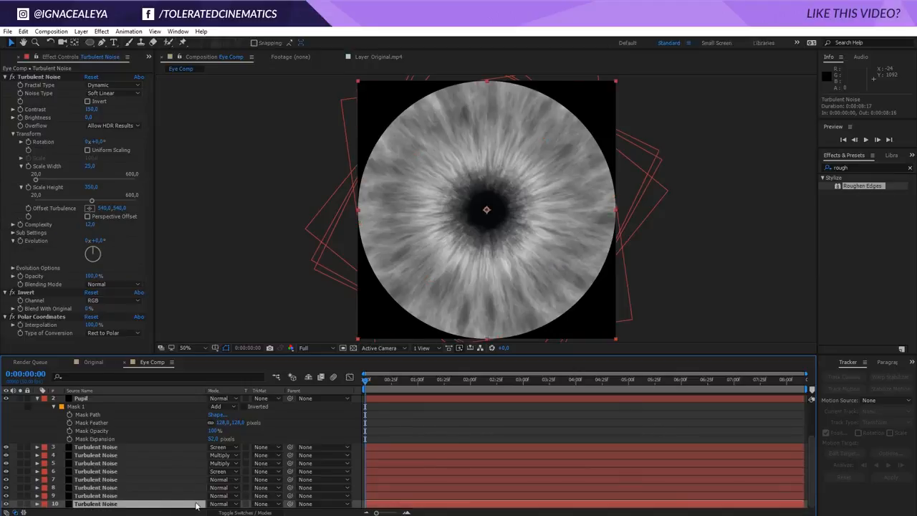
{"action": "key", "text": "s"}
{"action": "left_click_drag", "start_coordinate": [223, 505], "coordinate": [245, 498]}
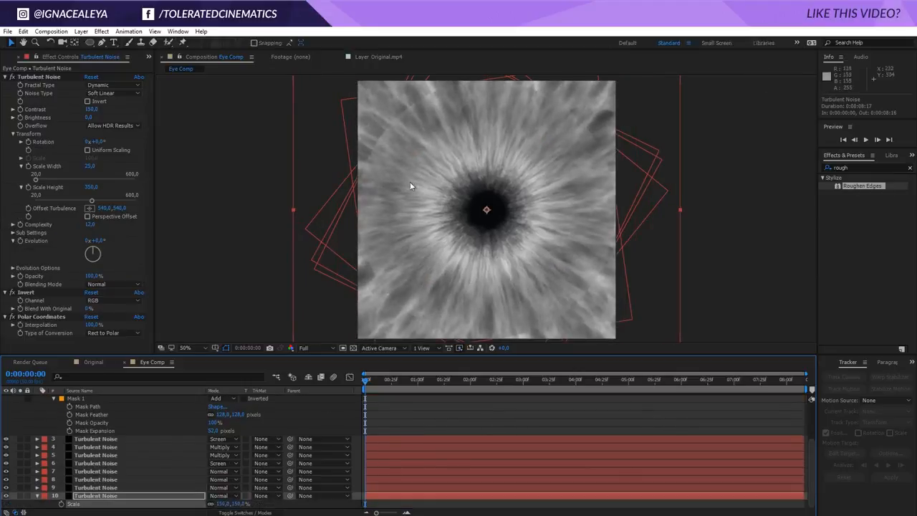
- Scale Turbulent Noise layer 9 to about 144%
{"action": "left_click", "coordinate": [115, 487]}
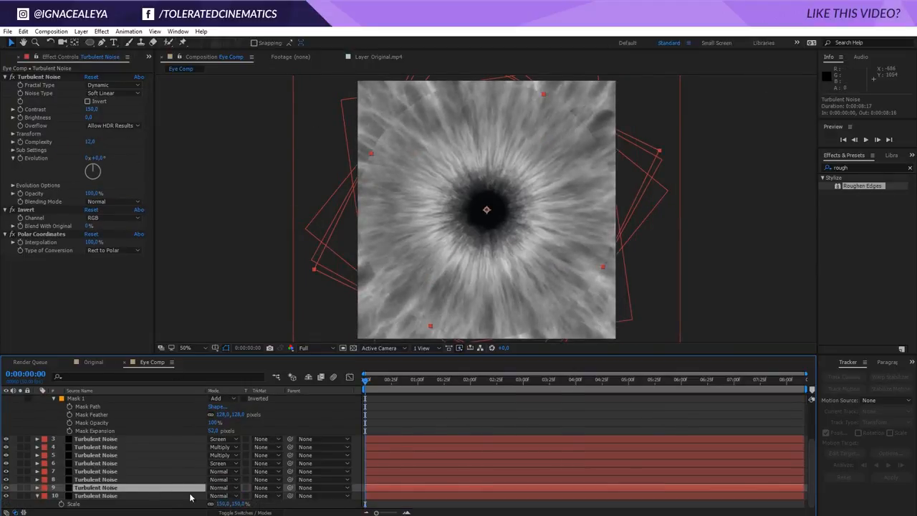
{"action": "key", "text": "s"}
{"action": "left_click_drag", "start_coordinate": [214, 496], "coordinate": [245, 495]}
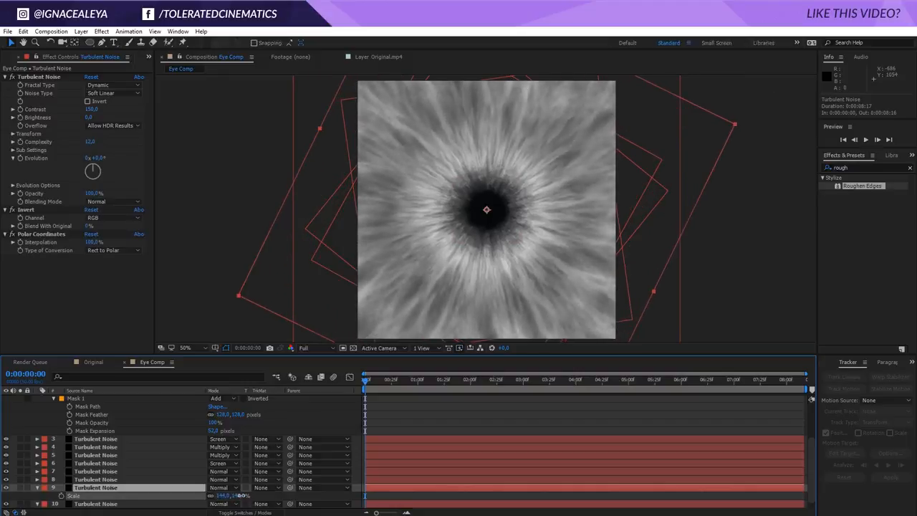
{"action": "left_click", "coordinate": [460, 408]}
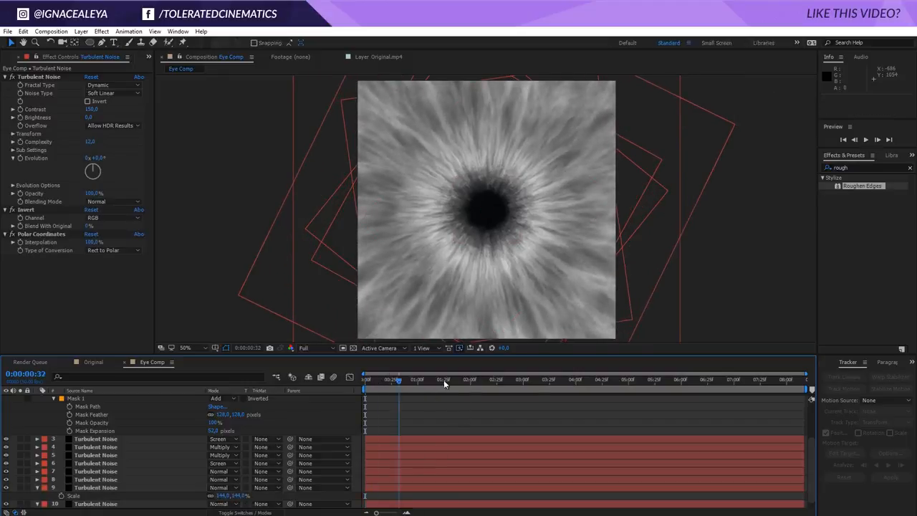
- Scale both Pupil layers together to about 72%
{"action": "scroll", "coordinate": [109, 432], "scroll_direction": "up", "scroll_amount": 3}
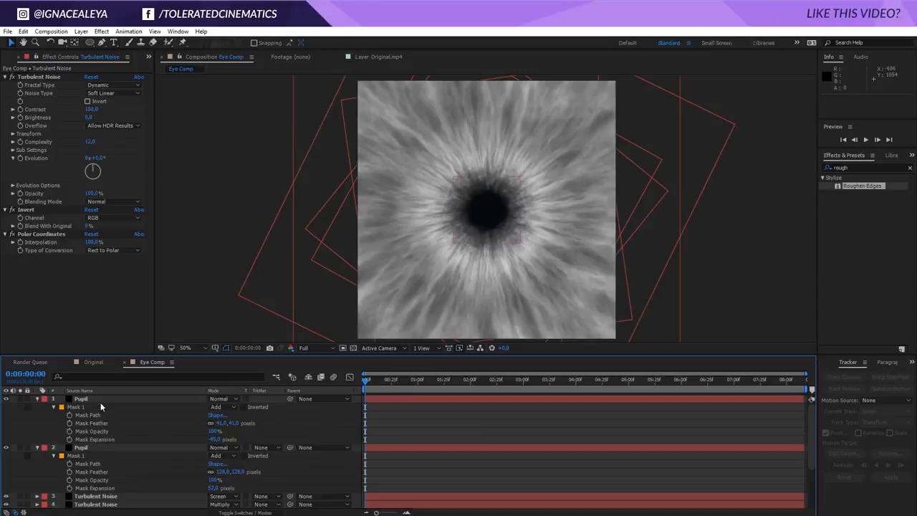
{"action": "left_click", "coordinate": [101, 402]}
{"action": "left_click", "coordinate": [80, 447], "text": "ctrl"}
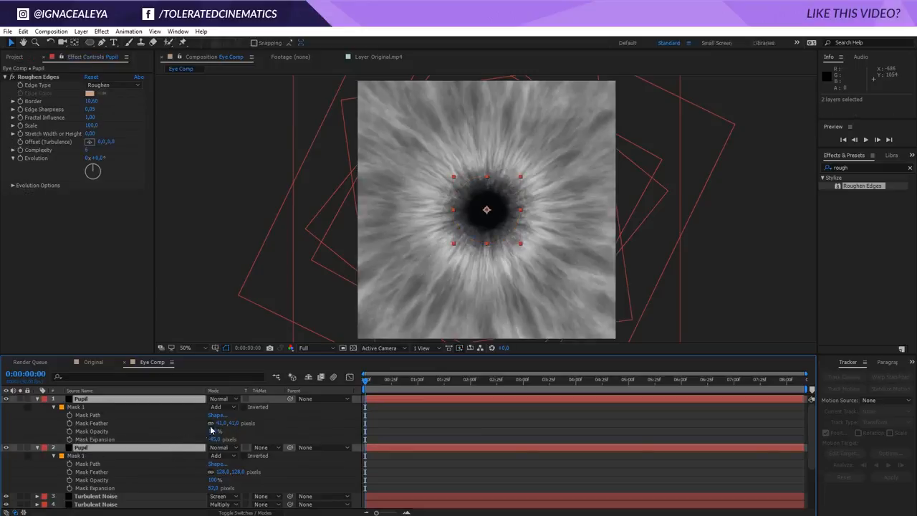
{"action": "key", "text": "s"}
{"action": "left_click_drag", "start_coordinate": [220, 406], "coordinate": [210, 408]}
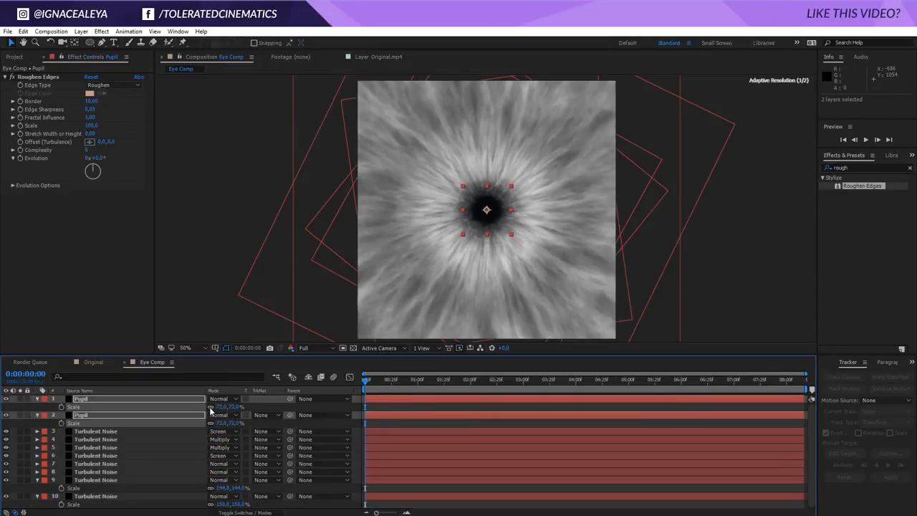
{"action": "left_click", "coordinate": [391, 422]}
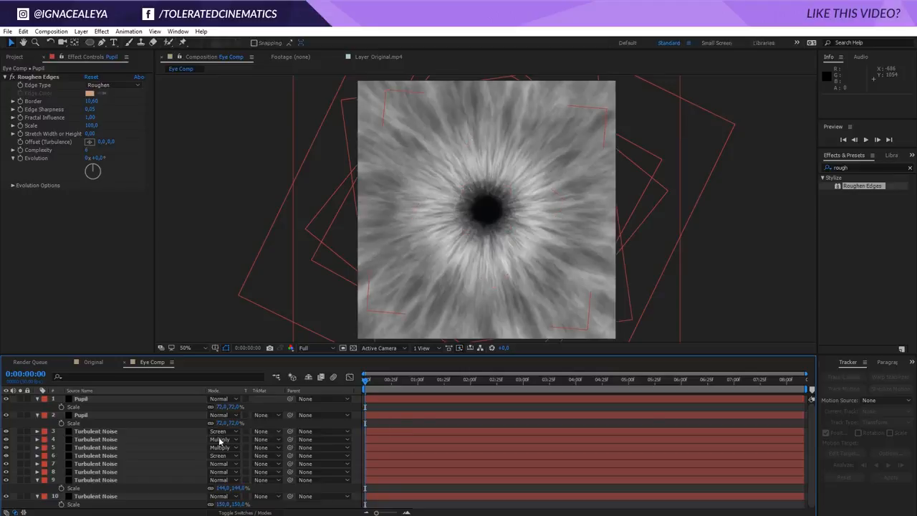
- Scale Turbulent Noise layer 3 to about 51% and layer 5 to about 85%, and rescale layer 4 as well
{"action": "left_click", "coordinate": [118, 431]}
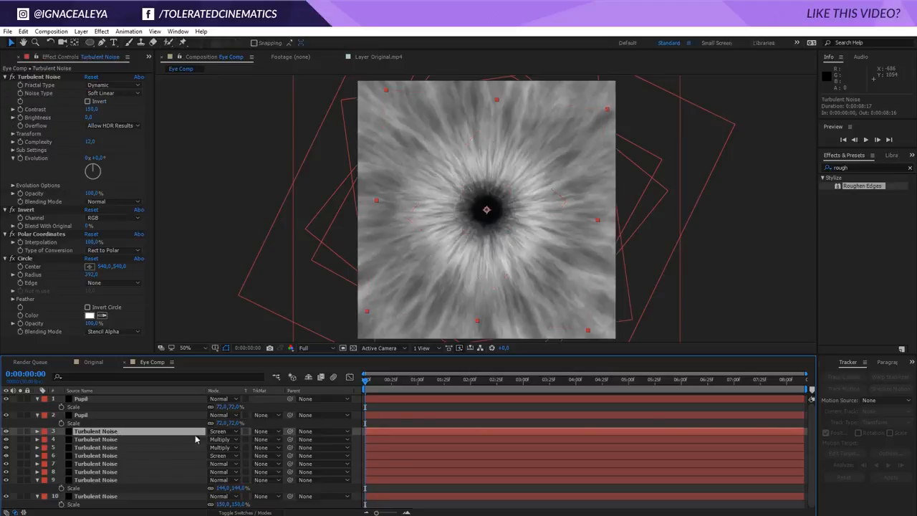
{"action": "key", "text": "s"}
{"action": "left_click_drag", "start_coordinate": [220, 439], "coordinate": [219, 472]}
{"action": "left_click", "coordinate": [165, 447]}
{"action": "key", "text": "s"}
{"action": "left_click", "coordinate": [165, 463]}
{"action": "key", "text": "s"}
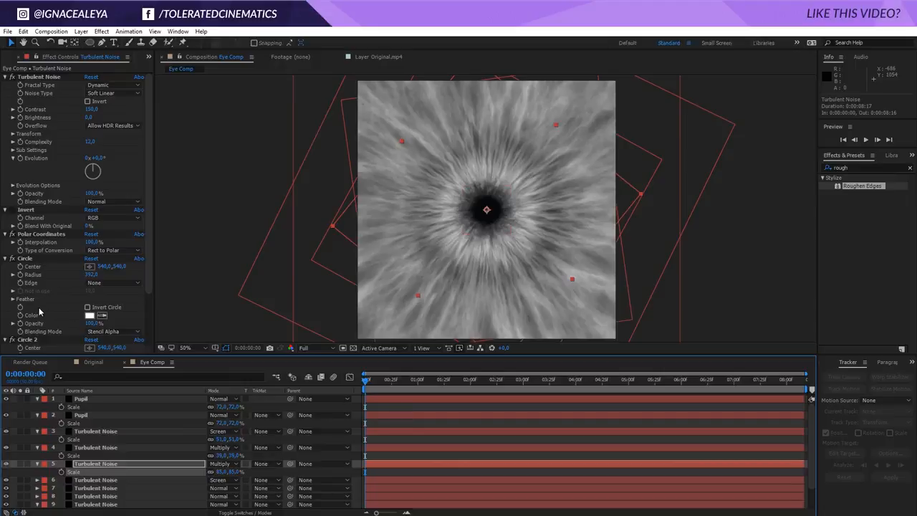
- On Turbulent Noise layer 5, set the first Circle effect's radius to about 457 and its feather outer edge to about 103
{"action": "scroll", "coordinate": [41, 312], "scroll_direction": "down", "scroll_amount": 3}
{"action": "left_click_drag", "start_coordinate": [91, 313], "coordinate": [85, 321]}
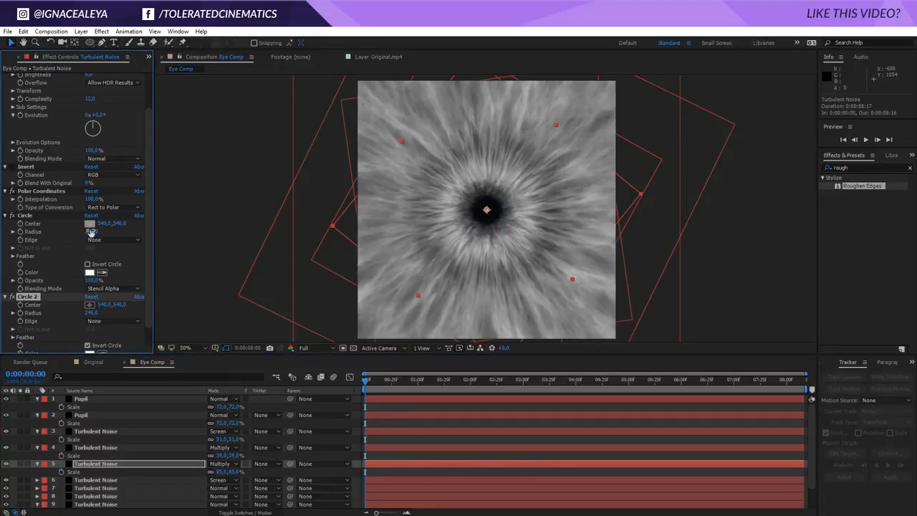
{"action": "left_click_drag", "start_coordinate": [91, 231], "coordinate": [99, 274]}
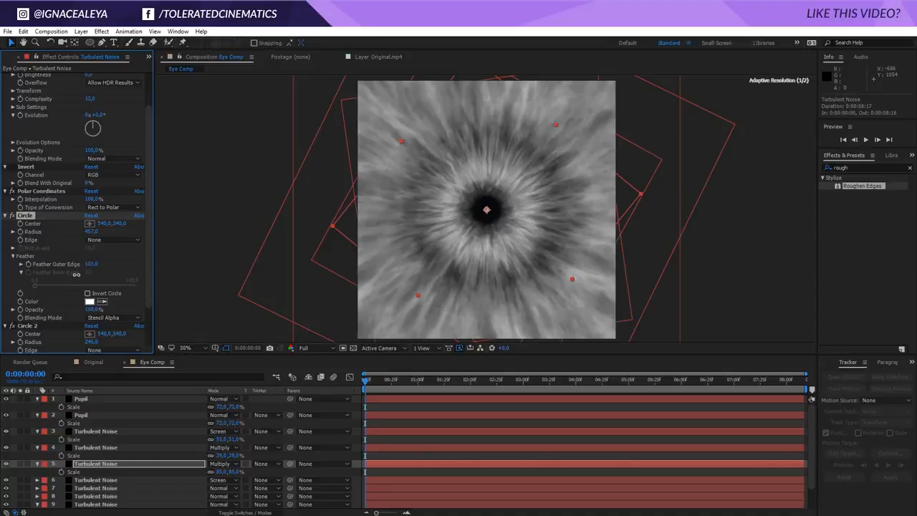
{"action": "left_click", "coordinate": [424, 409]}
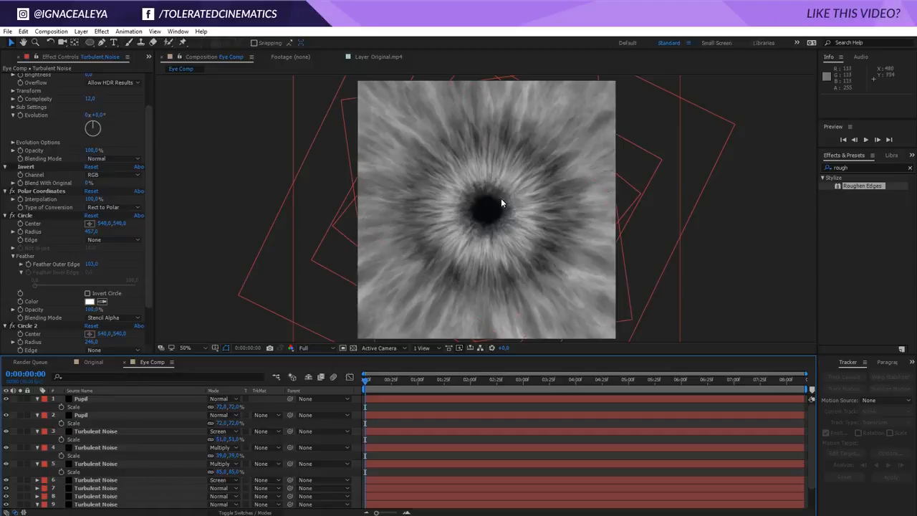
- Go to 0:00:08:16 in the Original composition and add Eye Comp as its top layer
{"action": "left_click", "coordinate": [90, 362]}
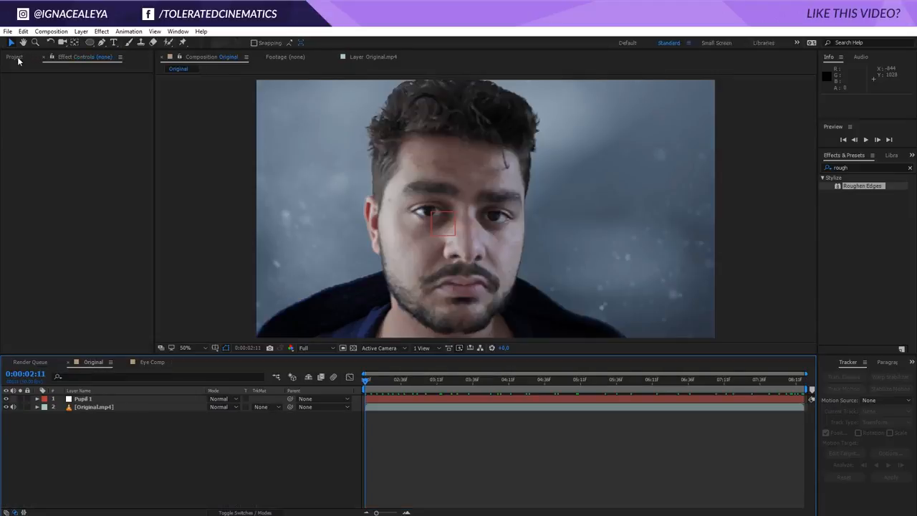
{"action": "left_click_drag", "start_coordinate": [410, 380], "coordinate": [896, 365]}
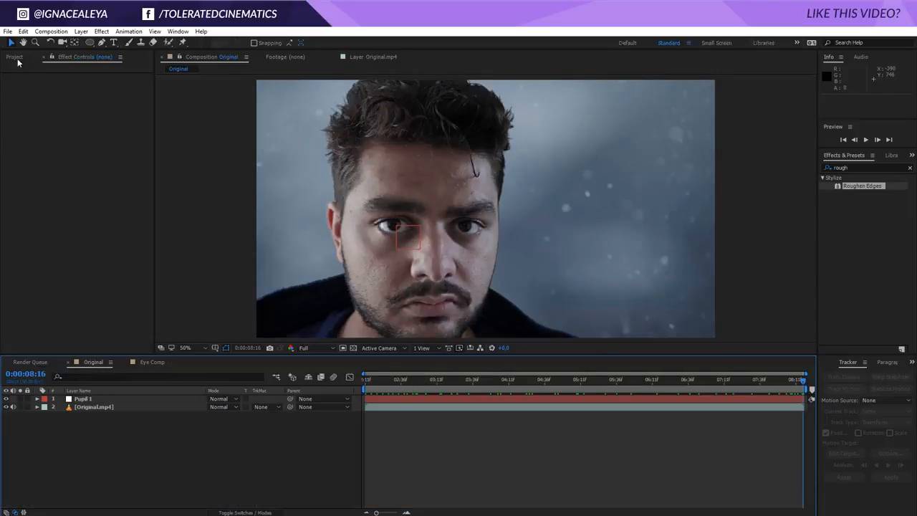
{"action": "left_click", "coordinate": [17, 59]}
{"action": "left_click_drag", "start_coordinate": [33, 146], "coordinate": [93, 402]}
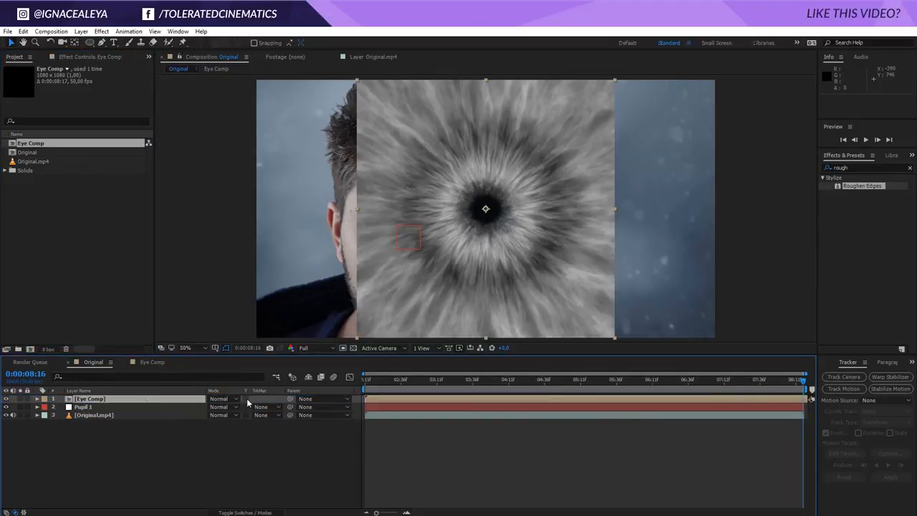
- Scale the Eye Comp layer to about 42% and move it over the man's eye beside the tracked null
{"action": "key", "text": "s"}
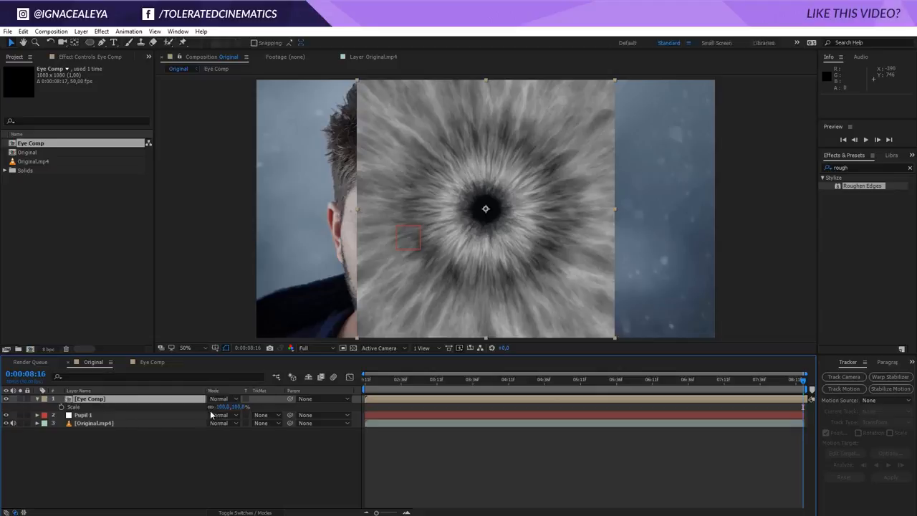
{"action": "left_click_drag", "start_coordinate": [222, 406], "coordinate": [180, 407]}
{"action": "scroll", "coordinate": [336, 270], "scroll_direction": "up", "scroll_amount": 1}
{"action": "left_click_drag", "start_coordinate": [334, 266], "coordinate": [435, 244]}
{"action": "left_click_drag", "start_coordinate": [563, 207], "coordinate": [375, 245]}
{"action": "scroll", "coordinate": [423, 245], "scroll_direction": "up", "scroll_amount": 1}
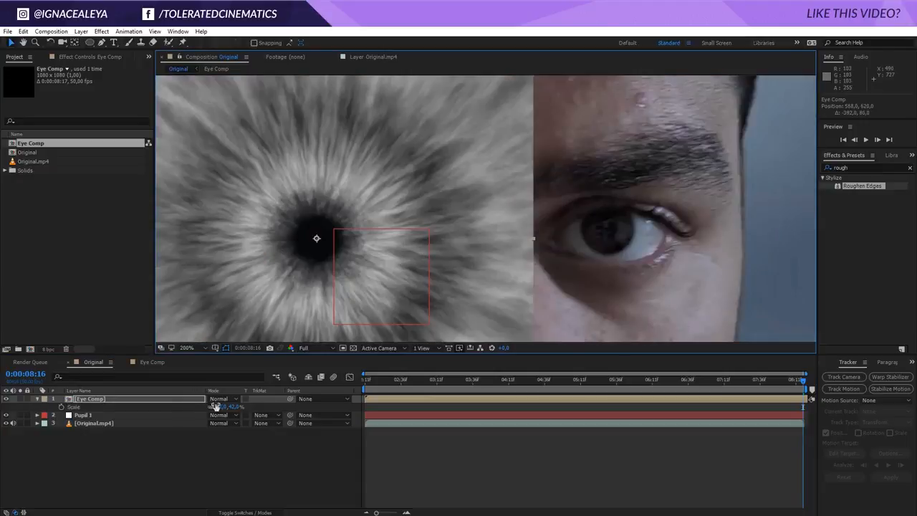
- Set the Eye Comp layer's opacity to 50%
{"action": "key", "text": "t"}
{"action": "left_click", "coordinate": [213, 407]}
{"action": "type", "text": "50"}
{"action": "key", "text": "Return"}
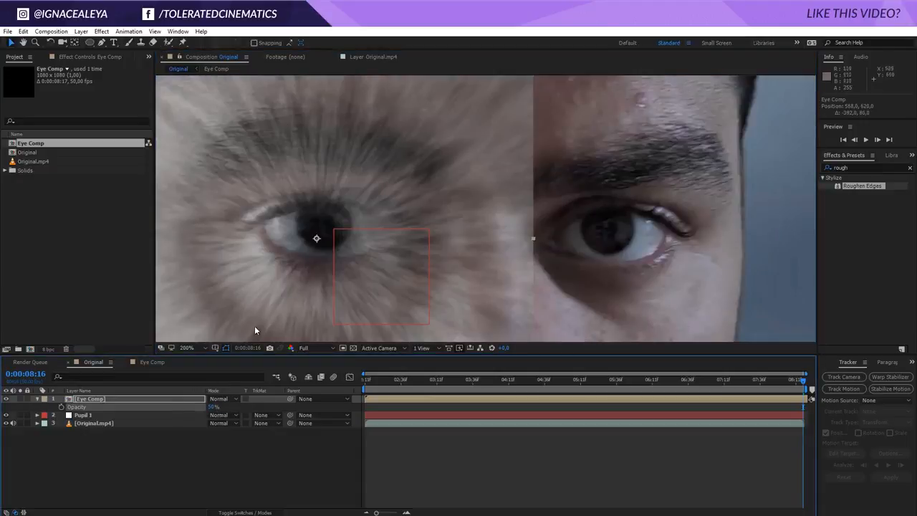
- Scale the Eye Comp layer to 25% and align its centre with the real pupil
{"action": "key", "text": "s"}
{"action": "left_click", "coordinate": [221, 406]}
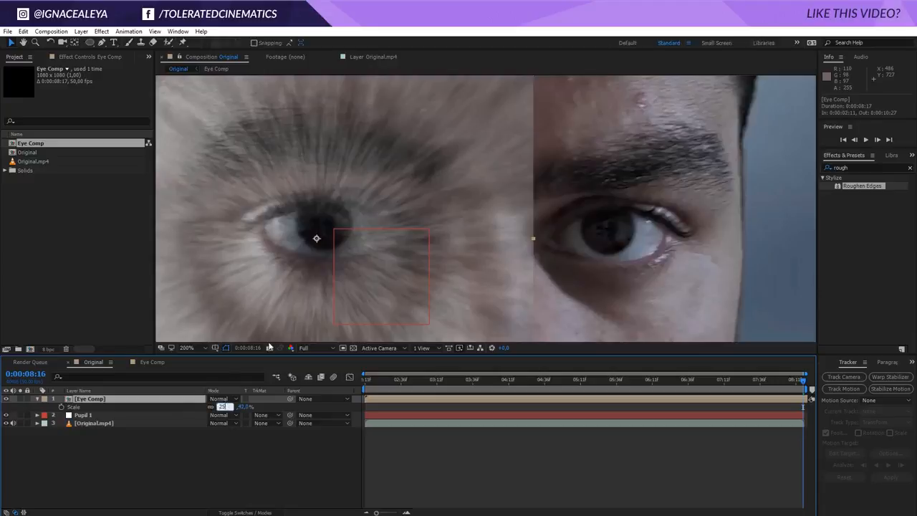
{"action": "type", "text": "25"}
{"action": "key", "text": "Return"}
{"action": "left_click_drag", "start_coordinate": [307, 287], "coordinate": [315, 274]}
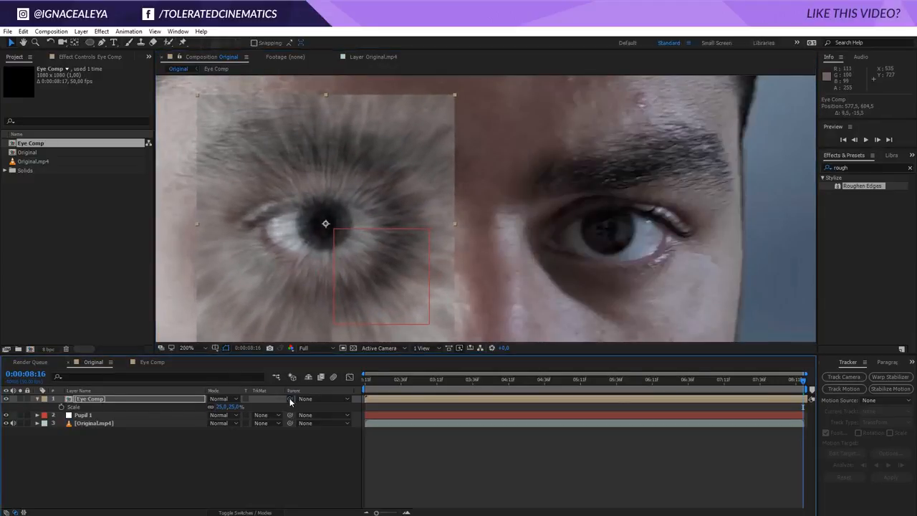
- Parent the Eye Comp layer to the Pupil 1 null and set its opacity to 100%
{"action": "left_click_drag", "start_coordinate": [289, 398], "coordinate": [97, 417]}
{"action": "key", "text": "t"}
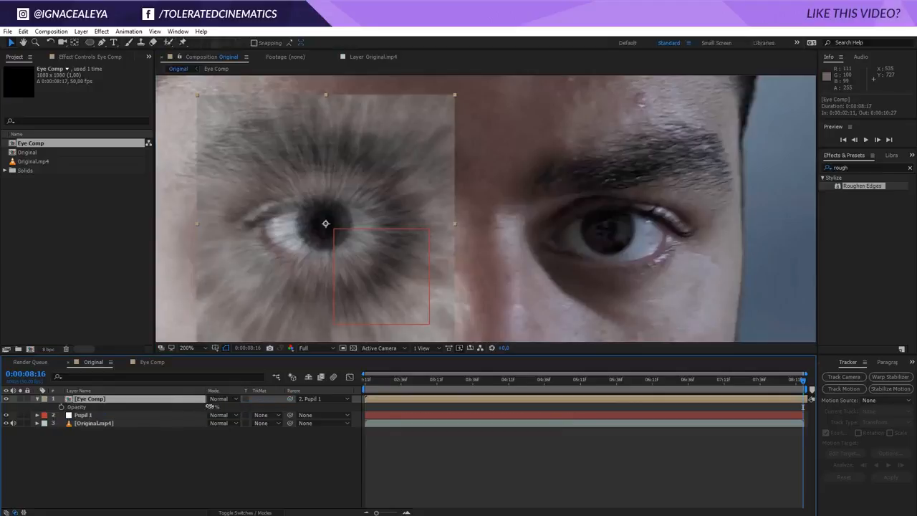
{"action": "left_click_drag", "start_coordinate": [210, 406], "coordinate": [237, 406]}
{"action": "left_click", "coordinate": [243, 462]}
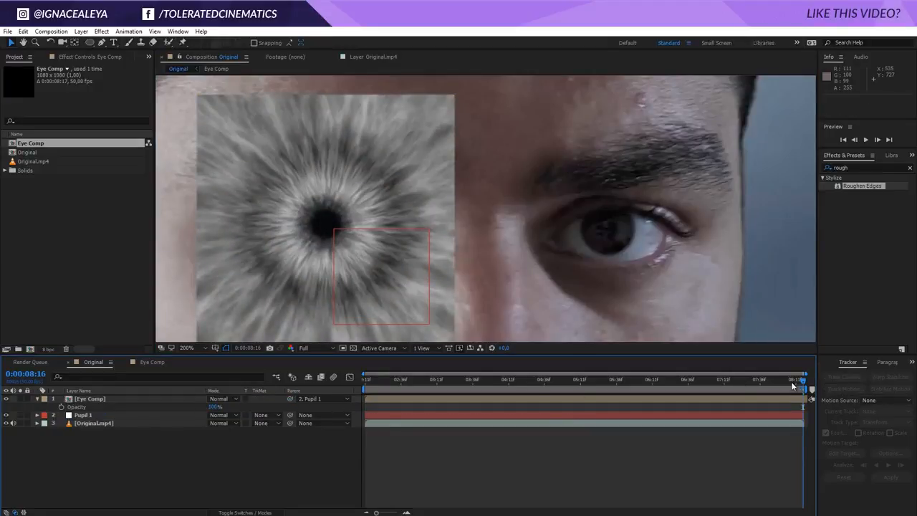
{"action": "left_click_drag", "start_coordinate": [792, 382], "coordinate": [869, 383]}
- Create a comp-size solid named Matte above Eye Comp and hide both the Matte and Eye Comp layers
{"action": "right_click", "coordinate": [157, 461]}
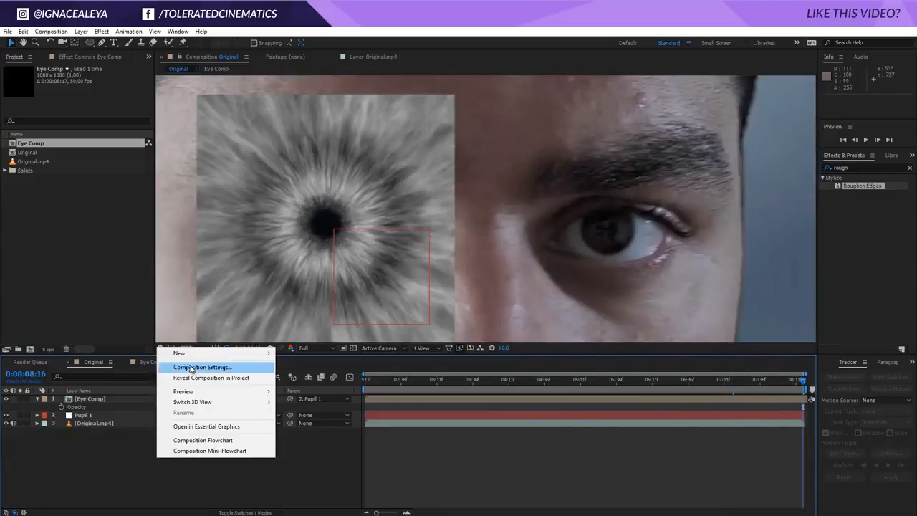
{"action": "mouse_move", "coordinate": [183, 352]}
{"action": "left_click", "coordinate": [77, 378]}
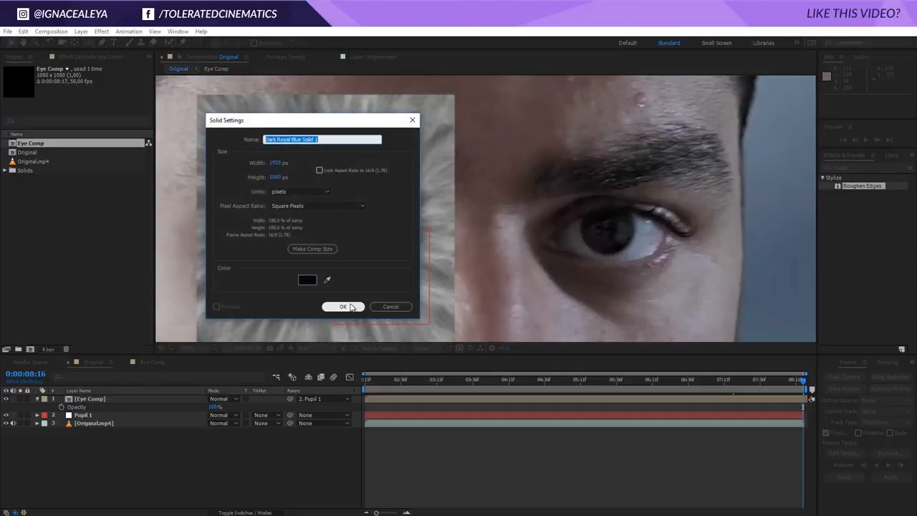
{"action": "type", "text": "L"}
{"action": "left_click", "coordinate": [344, 307]}
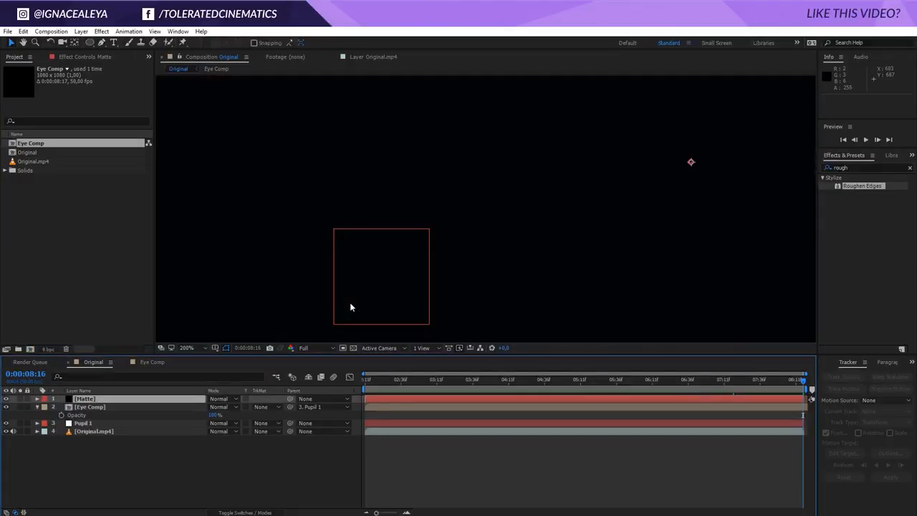
{"action": "left_click", "coordinate": [6, 398]}
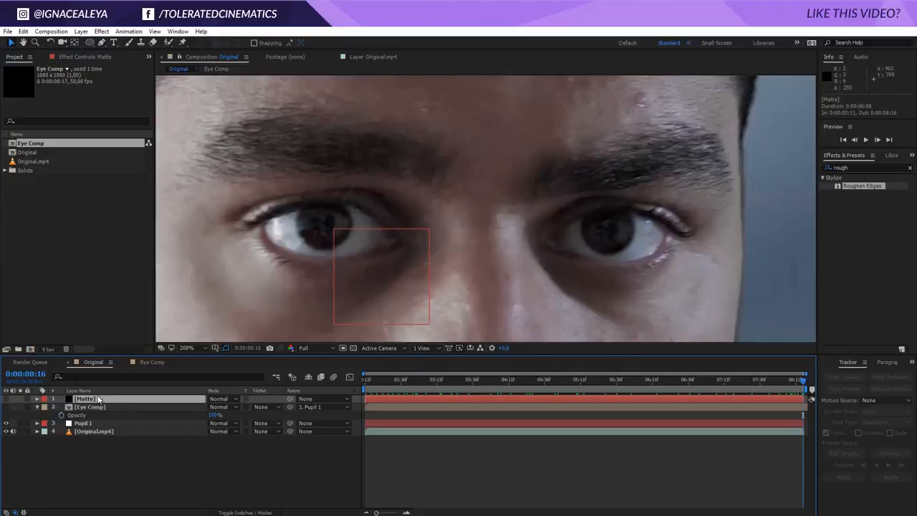
- Draw a closed four-point mask around the eye opening on the Matte layer, extending its corner nearest the nose slightly outward
{"action": "left_click", "coordinate": [101, 43]}
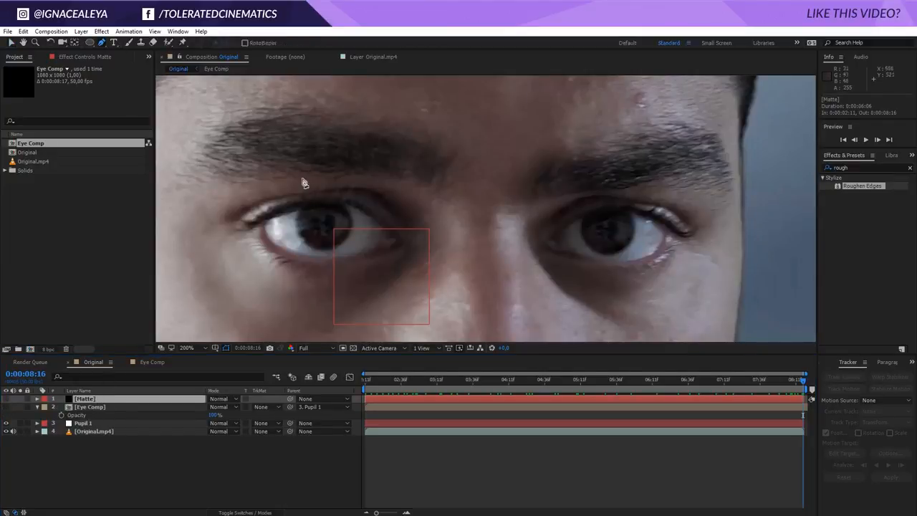
{"action": "scroll", "coordinate": [299, 254], "scroll_direction": "up", "scroll_amount": 1}
{"action": "left_click_drag", "start_coordinate": [347, 256], "coordinate": [557, 230]}
{"action": "scroll", "coordinate": [558, 238], "scroll_direction": "up", "scroll_amount": 2}
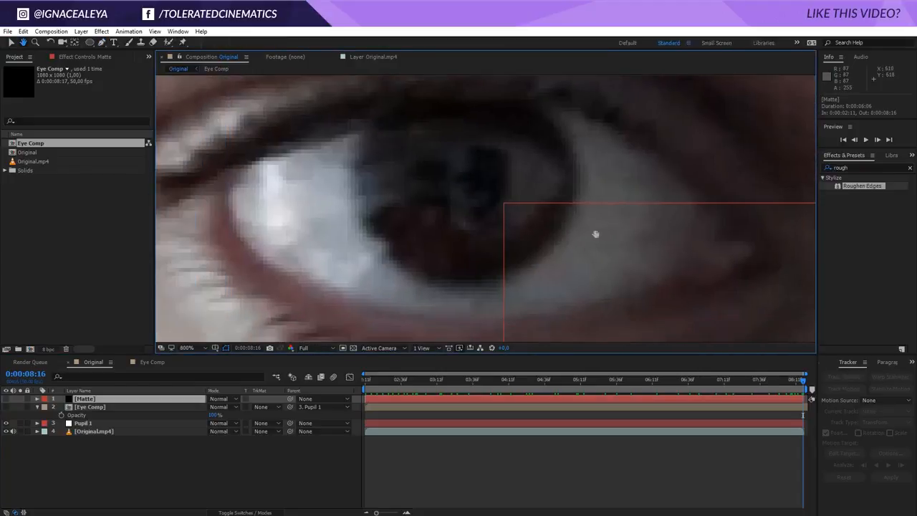
{"action": "left_click_drag", "start_coordinate": [682, 248], "coordinate": [696, 216]}
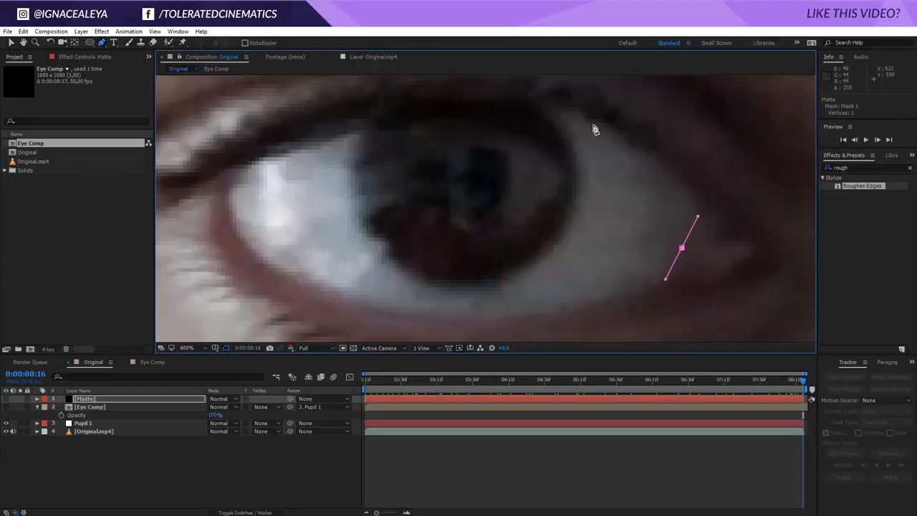
{"action": "left_click_drag", "start_coordinate": [511, 101], "coordinate": [360, 105]}
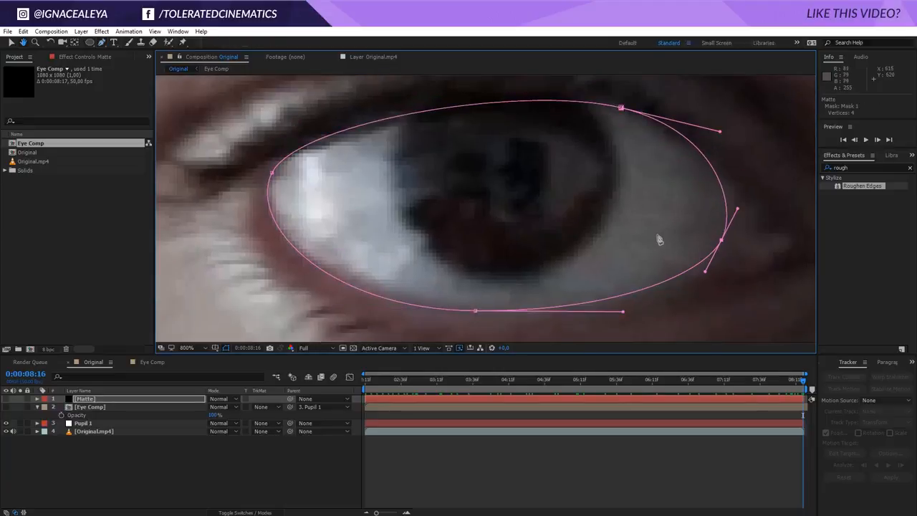
{"action": "key", "text": "v"}
{"action": "left_click", "coordinate": [721, 240]}
{"action": "left_click", "coordinate": [729, 245]}
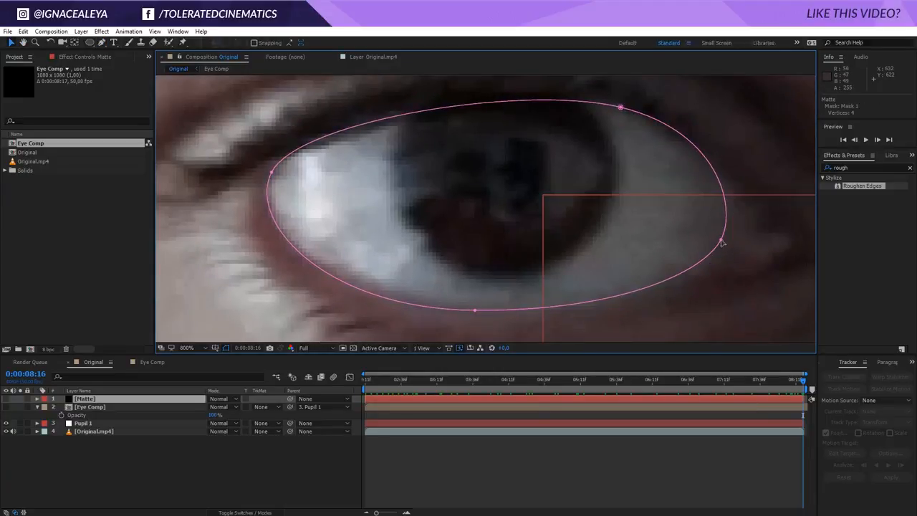
{"action": "left_click_drag", "start_coordinate": [721, 239], "coordinate": [729, 239]}
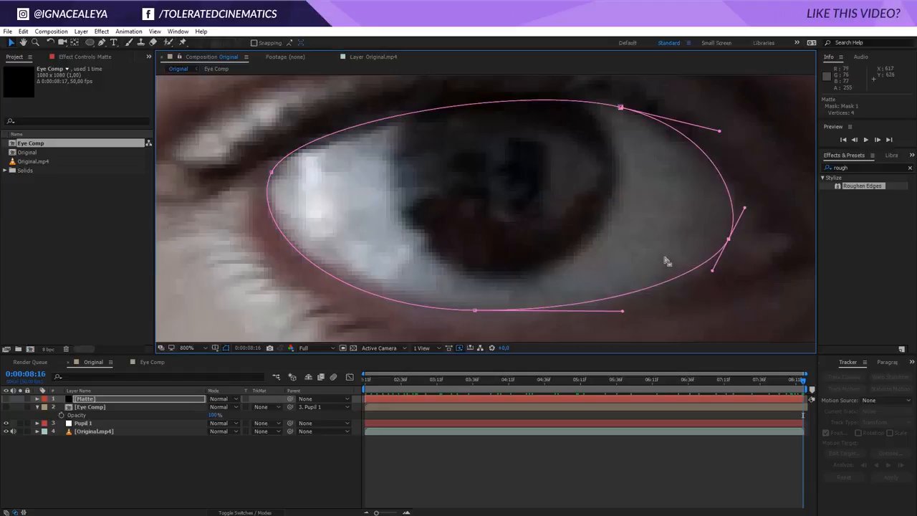
- Keyframe the Matte layer's mask path at 0:00:08:16 and parent the layer to the Pupil 1 null
{"action": "key", "text": "comma"}
{"action": "key", "text": "m"}
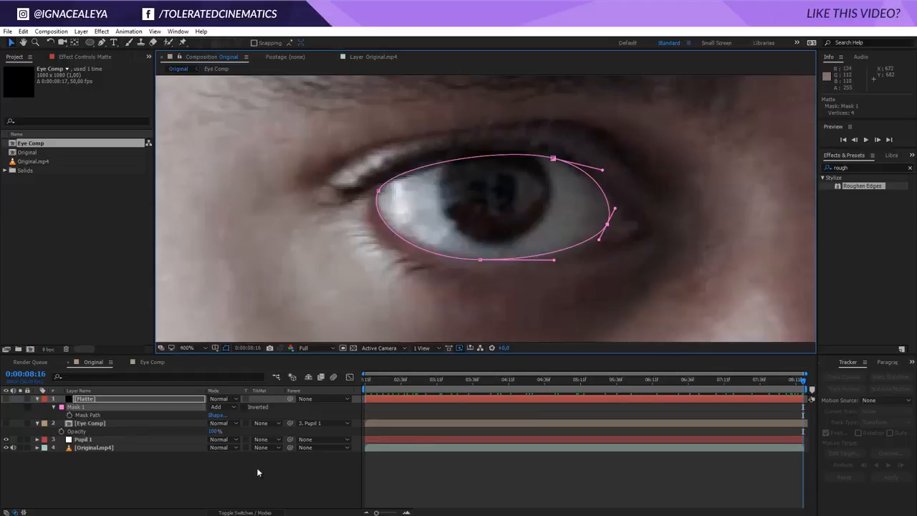
{"action": "left_click", "coordinate": [69, 416]}
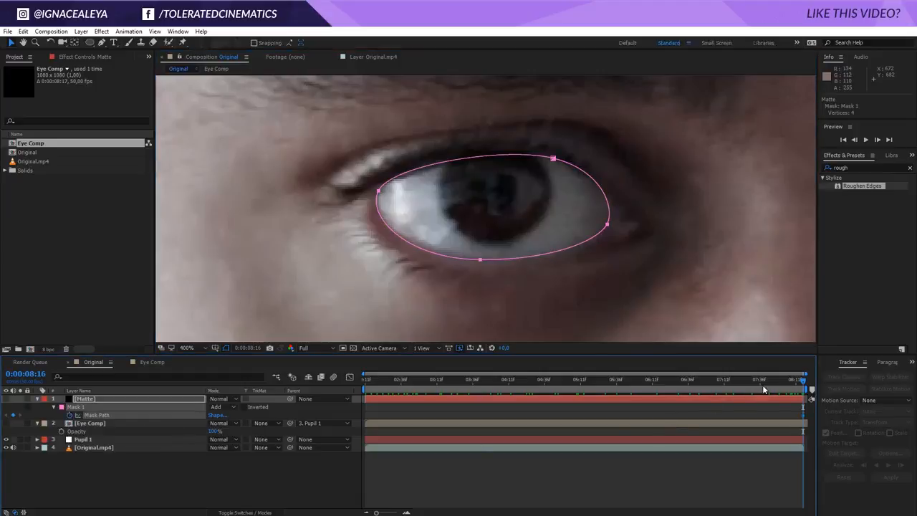
{"action": "left_click_drag", "start_coordinate": [768, 385], "coordinate": [900, 381]}
{"action": "left_click_drag", "start_coordinate": [290, 399], "coordinate": [94, 442]}
{"action": "left_click", "coordinate": [93, 467]}
- Reshape the Matte layer's mask to follow the eyelids at 0:00:05:05
{"action": "left_click", "coordinate": [770, 378]}
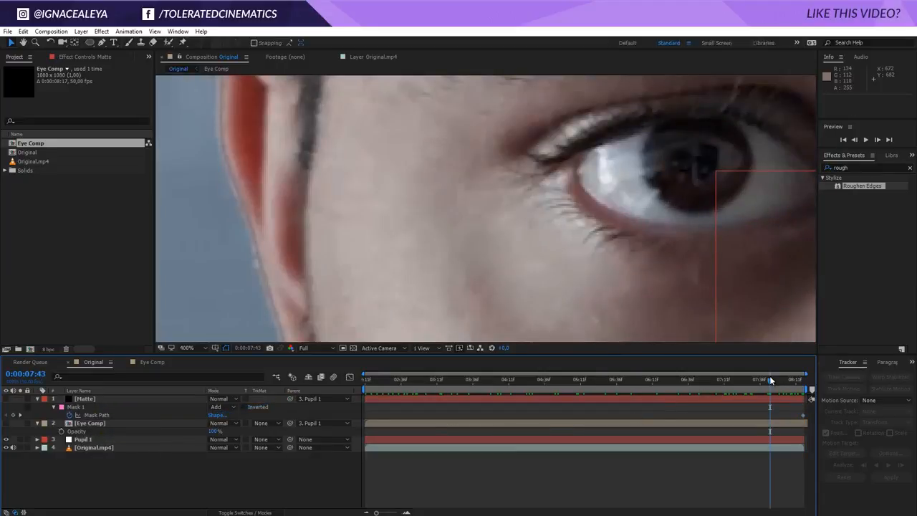
{"action": "left_click", "coordinate": [751, 398]}
{"action": "left_click_drag", "start_coordinate": [710, 228], "coordinate": [594, 251]}
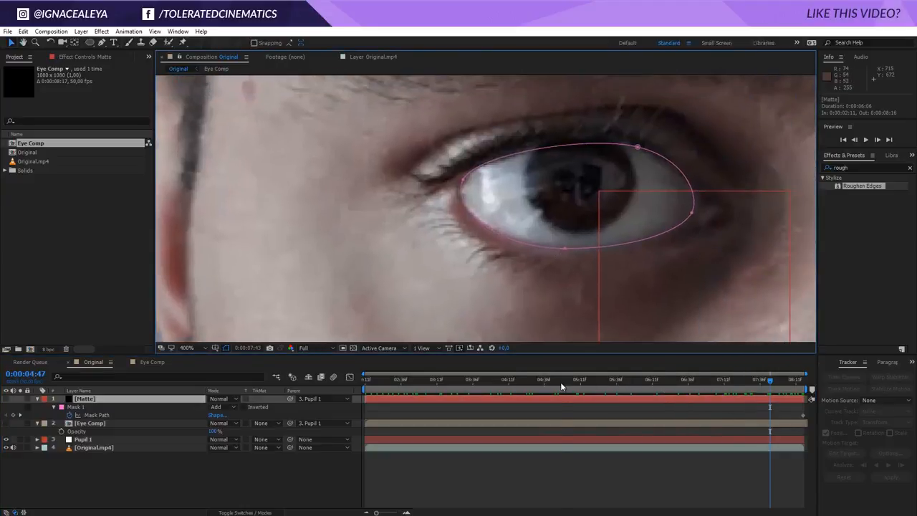
{"action": "left_click_drag", "start_coordinate": [560, 382], "coordinate": [572, 382]}
{"action": "left_click_drag", "start_coordinate": [753, 299], "coordinate": [532, 205]}
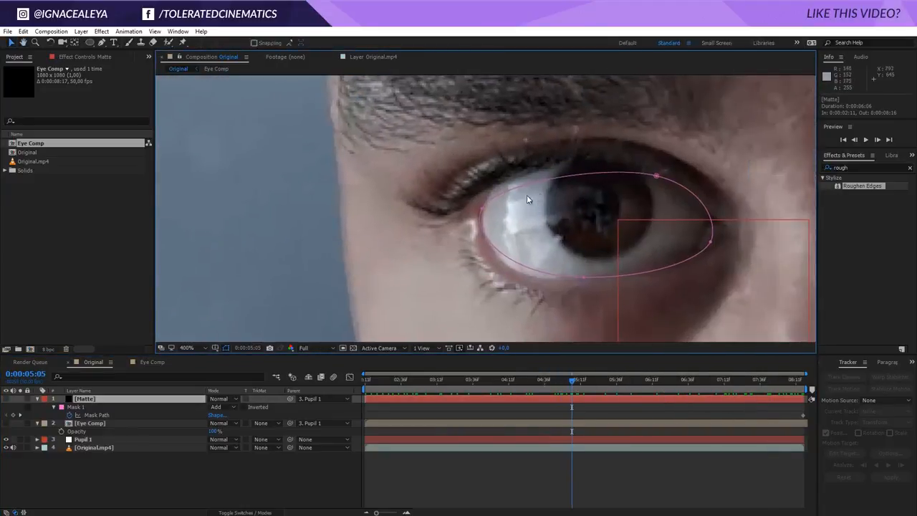
{"action": "left_click_drag", "start_coordinate": [657, 176], "coordinate": [646, 167]}
{"action": "left_click_drag", "start_coordinate": [711, 242], "coordinate": [700, 237]}
{"action": "left_click_drag", "start_coordinate": [614, 274], "coordinate": [610, 280]}
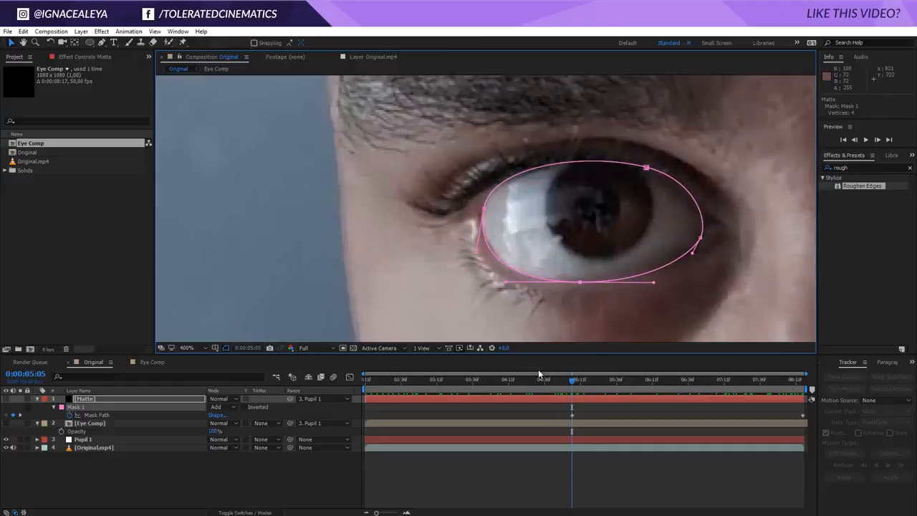
- Fit the mask path to the eye at 0:00:02:11 and about halfway between there and the 0:00:05:05 keyframe
{"action": "left_click_drag", "start_coordinate": [468, 391], "coordinate": [334, 389]}
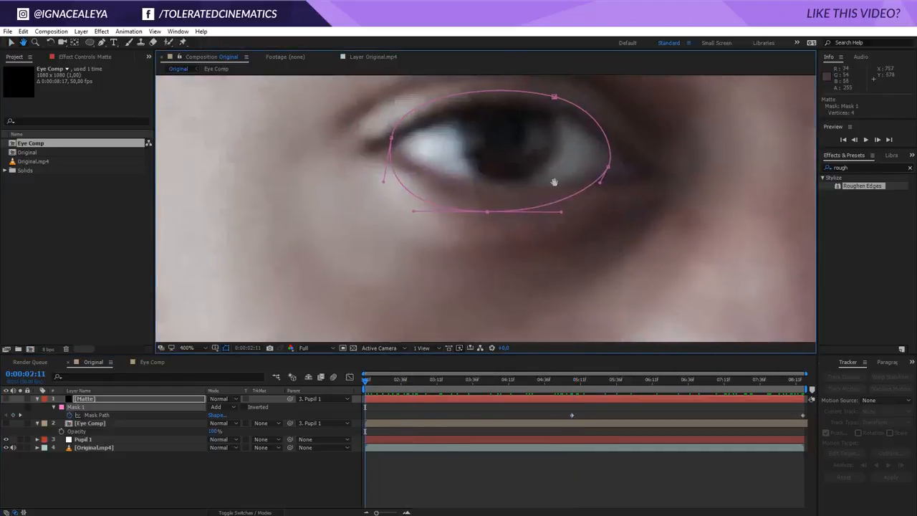
{"action": "left_click_drag", "start_coordinate": [505, 264], "coordinate": [506, 244]}
{"action": "left_click", "coordinate": [472, 380]}
{"action": "left_click_drag", "start_coordinate": [639, 189], "coordinate": [614, 178]}
{"action": "left_click", "coordinate": [575, 282]}
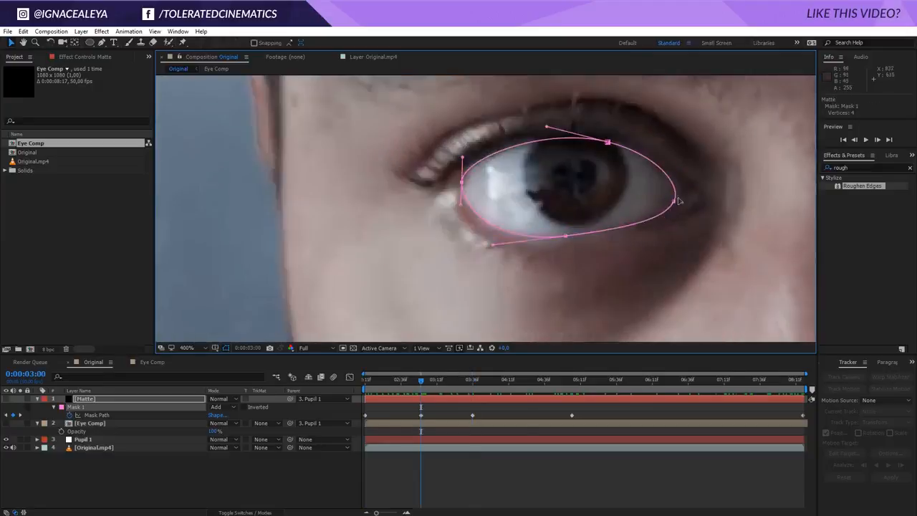
- Fit the mask path to the eye opening at 0:00:03:00, 0:00:04:24 and further points up to 0:00:07:22
{"action": "left_click_drag", "start_coordinate": [594, 207], "coordinate": [604, 191]}
{"action": "left_click_drag", "start_coordinate": [615, 156], "coordinate": [607, 152]}
{"action": "left_click_drag", "start_coordinate": [467, 199], "coordinate": [470, 190]}
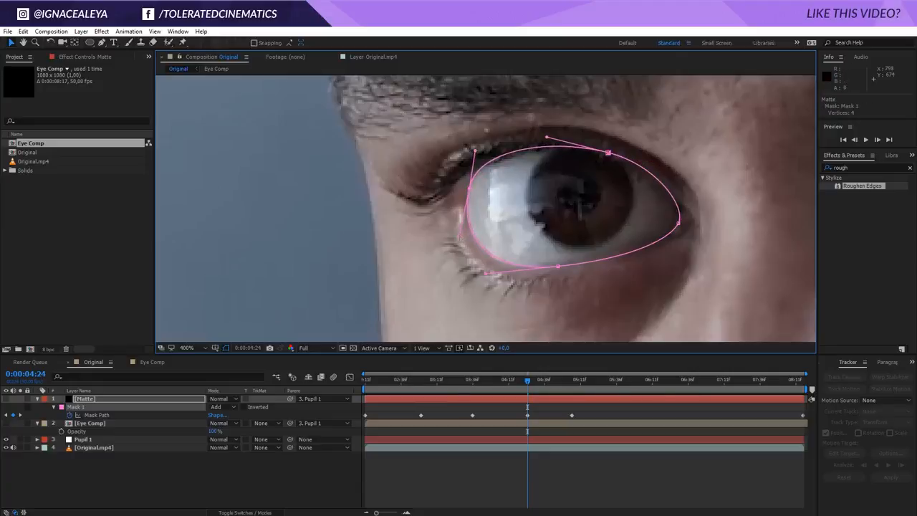
{"action": "left_click_drag", "start_coordinate": [547, 137], "coordinate": [549, 140]}
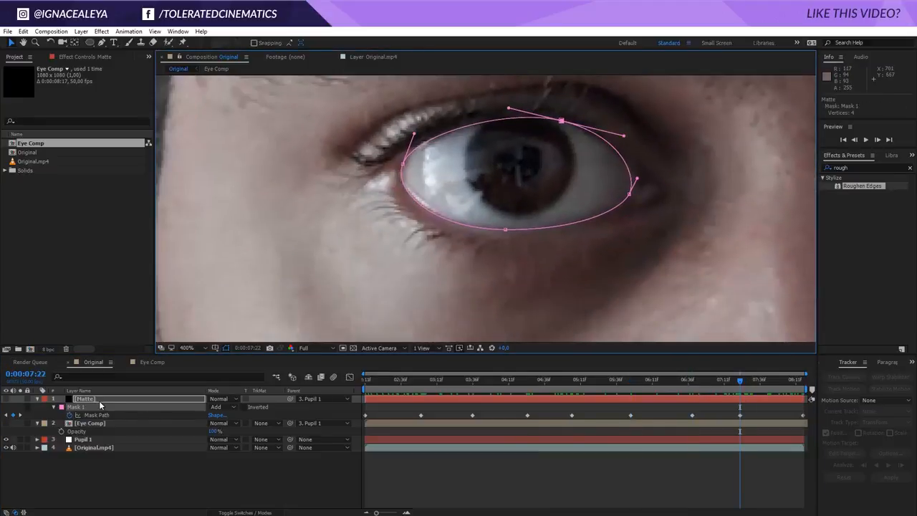
- Set the feather of the Matte layer's mask to 10 pixels
{"action": "left_click", "coordinate": [105, 405]}
{"action": "left_click", "coordinate": [55, 406]}
{"action": "left_click", "coordinate": [54, 407]}
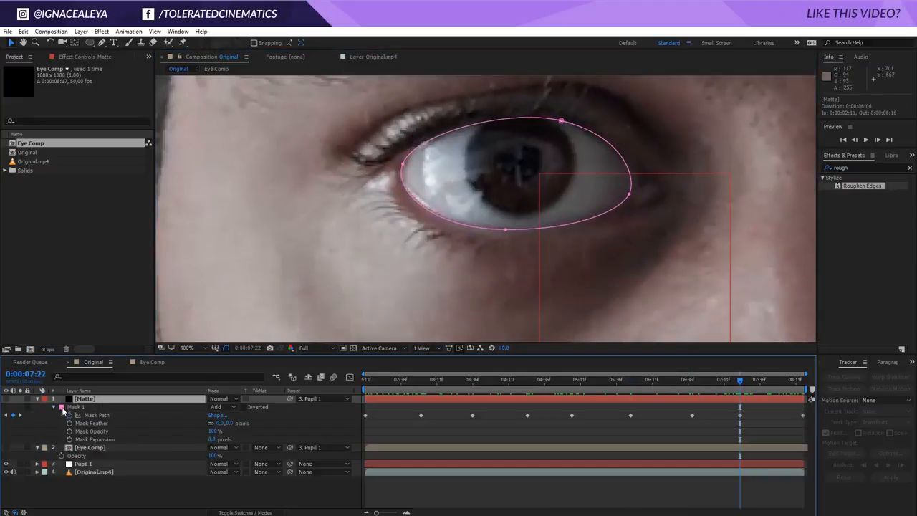
{"action": "left_click", "coordinate": [228, 422]}
{"action": "type", "text": "10"}
{"action": "key", "text": "Return"}
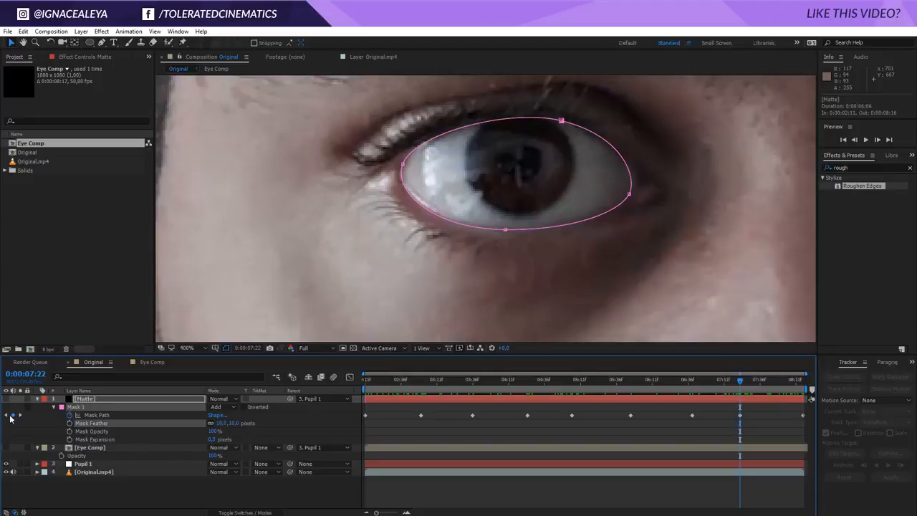
- Show the Eye Comp layer and set its track matte to Alpha Matte using the Matte layer
{"action": "left_click", "coordinate": [5, 447]}
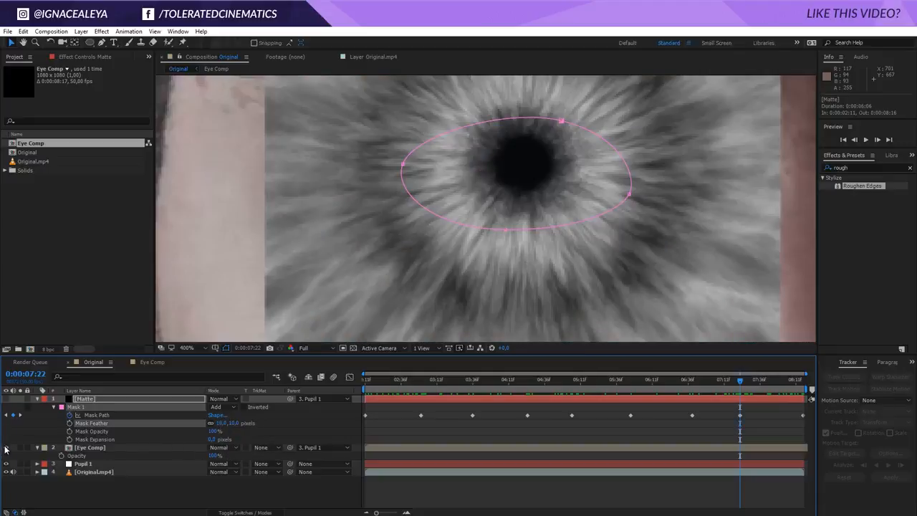
{"action": "left_click", "coordinate": [243, 512]}
{"action": "left_click", "coordinate": [243, 513]}
{"action": "left_click", "coordinate": [270, 448]}
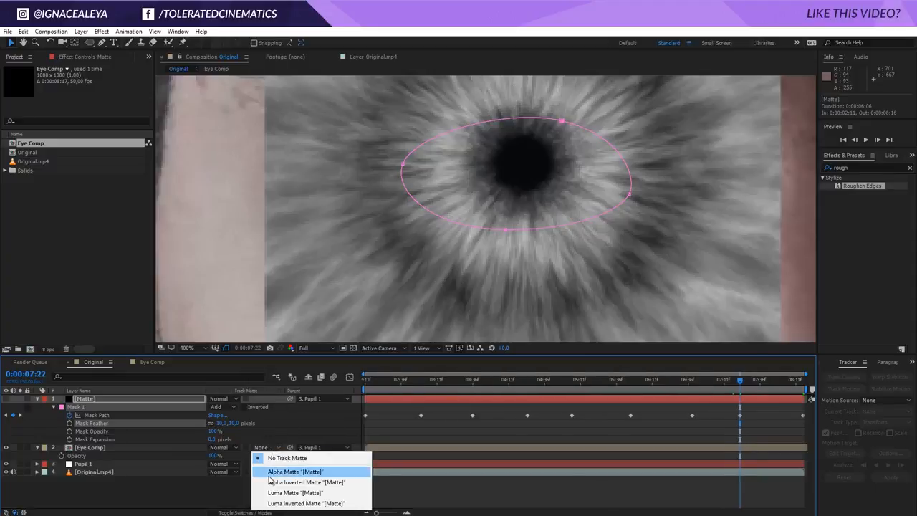
{"action": "left_click", "coordinate": [280, 472]}
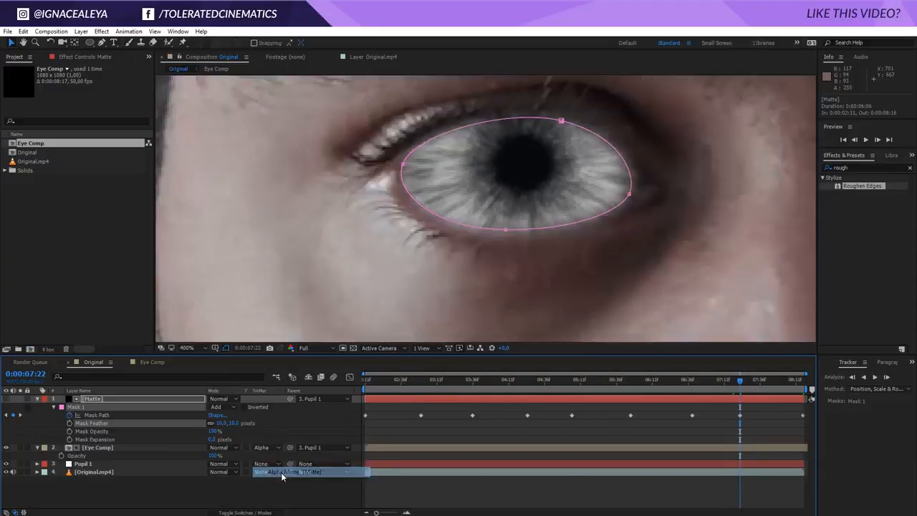
- Collapse the properties of the Matte and Eye Comp layers in the timeline
{"action": "left_click", "coordinate": [91, 399]}
{"action": "left_click", "coordinate": [93, 448]}
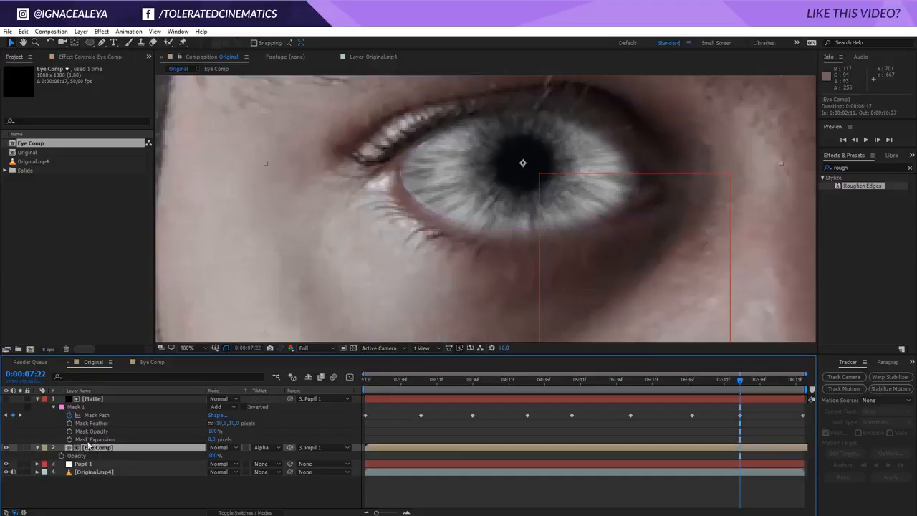
{"action": "left_click", "coordinate": [38, 399]}
{"action": "left_click", "coordinate": [38, 407]}
{"action": "left_click", "coordinate": [94, 452]}
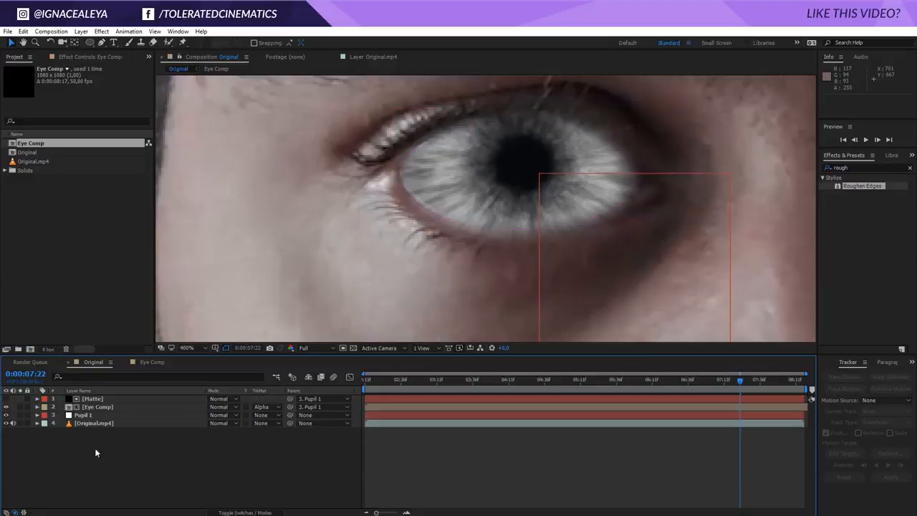
{"action": "left_click", "coordinate": [119, 407]}
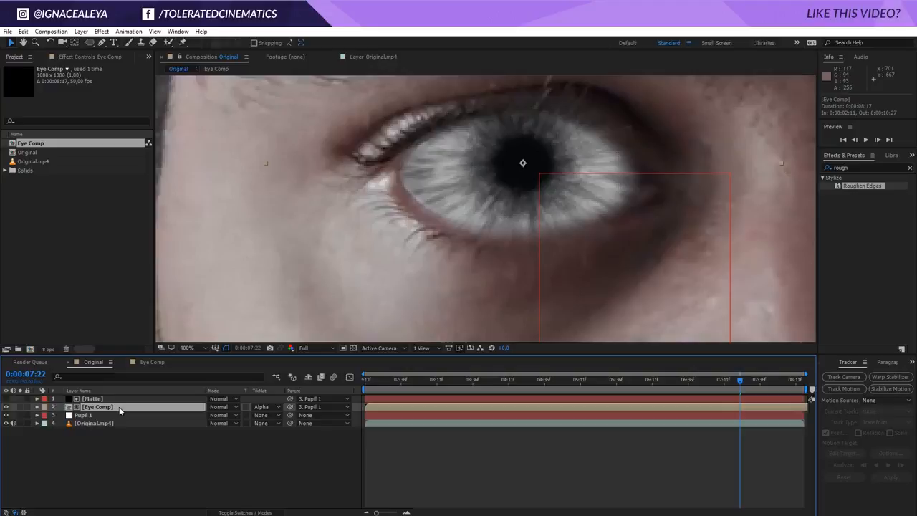
- Try a 20-pixel feather on the Matte layer's mask and return it to 10 pixels
{"action": "left_click", "coordinate": [108, 399]}
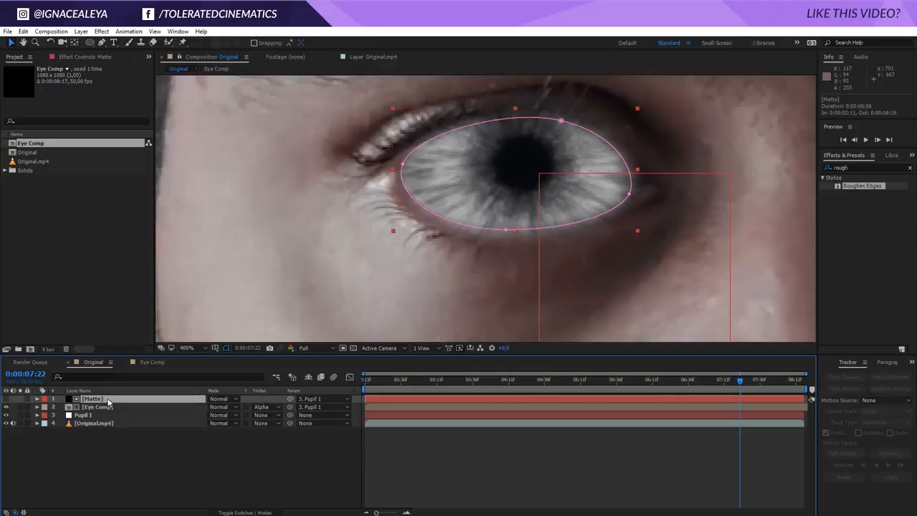
{"action": "key", "text": "m"}
{"action": "key", "text": "m"}
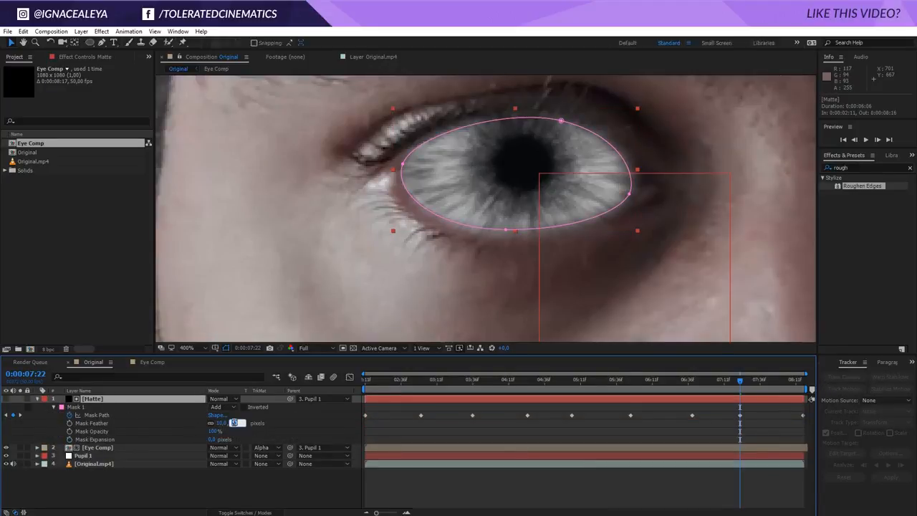
{"action": "left_click_drag", "start_coordinate": [233, 422], "coordinate": [243, 422]}
{"action": "left_click", "coordinate": [265, 488]}
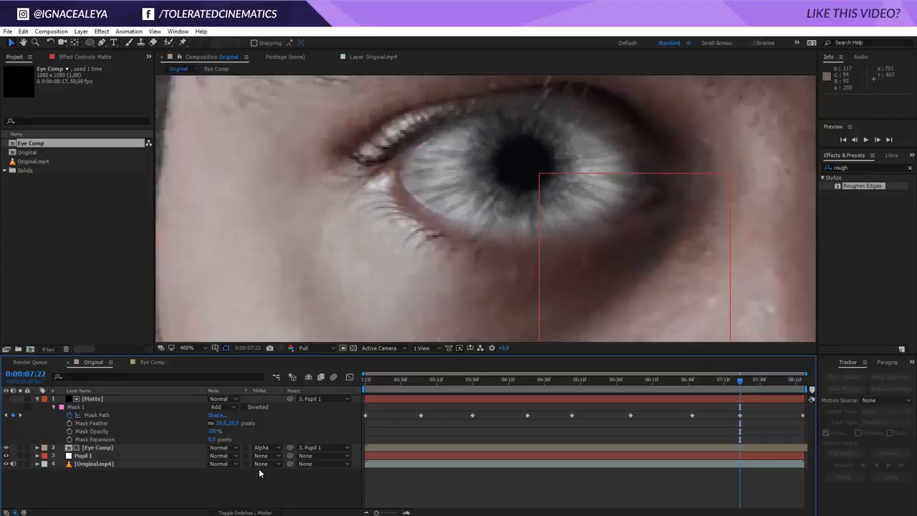
{"action": "left_click", "coordinate": [233, 423]}
{"action": "type", "text": "10"}
{"action": "key", "text": "Return"}
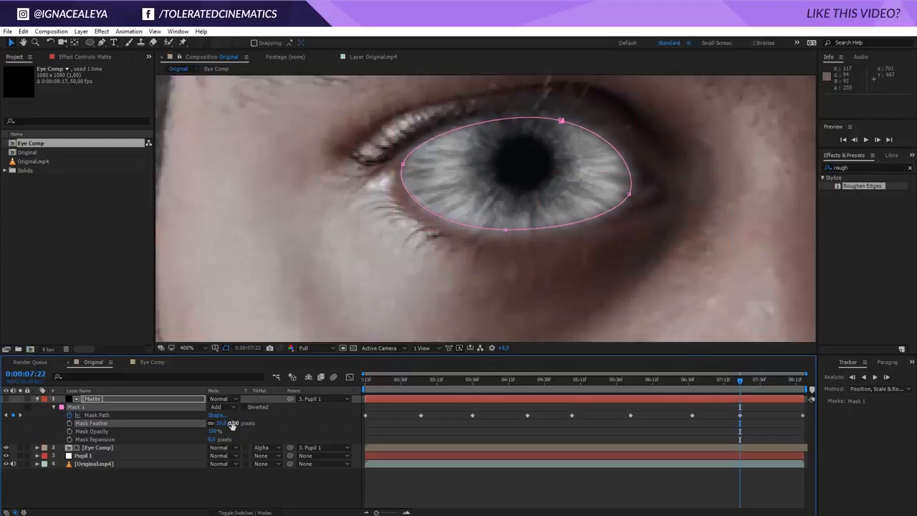
- Nudge the left and bottom vertices of the Matte layer's mask slightly left to fit the eye outline
{"action": "left_click", "coordinate": [399, 164]}
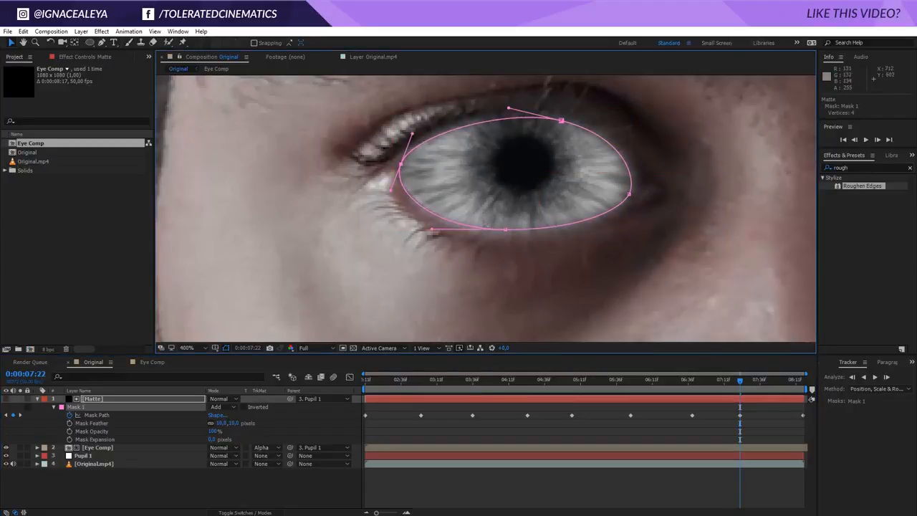
{"action": "left_click", "coordinate": [506, 231]}
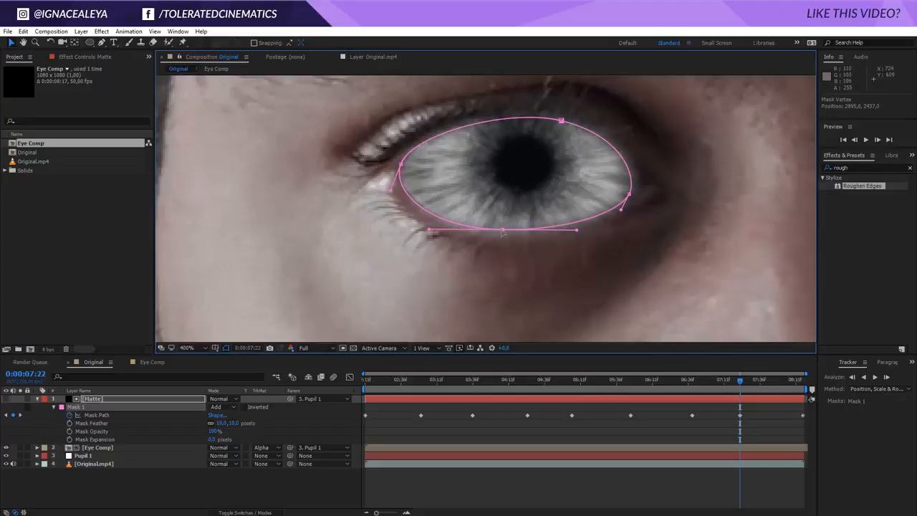
{"action": "left_click", "coordinate": [545, 433]}
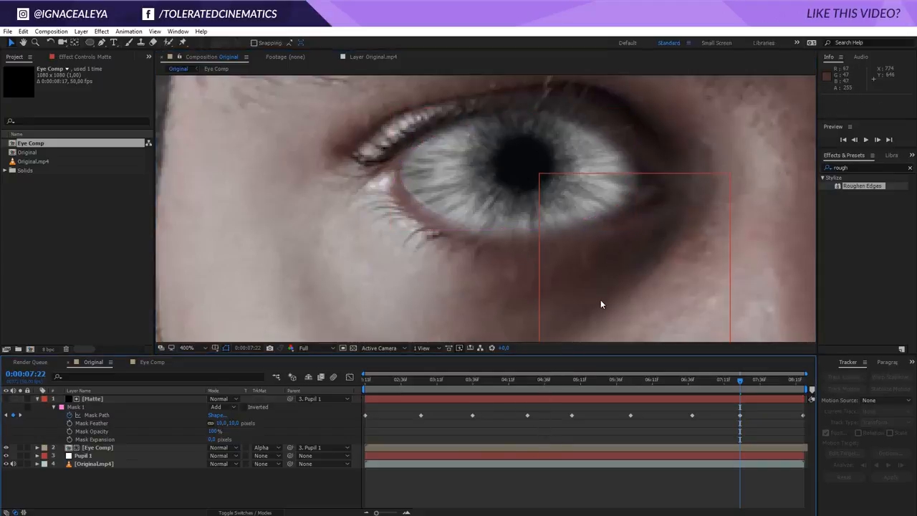
{"action": "scroll", "coordinate": [616, 298], "scroll_direction": "down", "scroll_amount": 2}
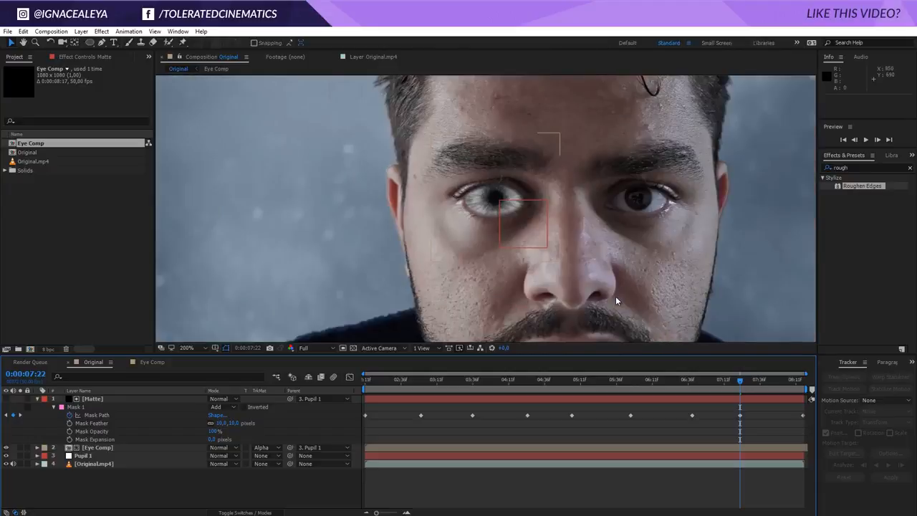
- Set the feather of the Matte layer's mask to 5 pixels
{"action": "scroll", "coordinate": [616, 298], "scroll_direction": "up", "scroll_amount": 1}
{"action": "left_click", "coordinate": [232, 423]}
{"action": "type", "text": "5"}
{"action": "key", "text": "Return"}
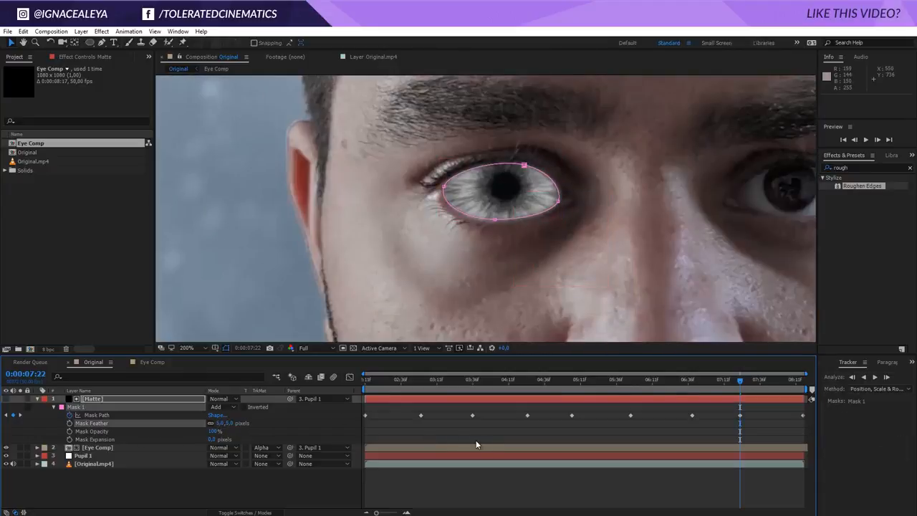
{"action": "left_click", "coordinate": [476, 440]}
{"action": "scroll", "coordinate": [543, 269], "scroll_direction": "up", "scroll_amount": 1}
{"action": "scroll", "coordinate": [548, 256], "scroll_direction": "down", "scroll_amount": 2}
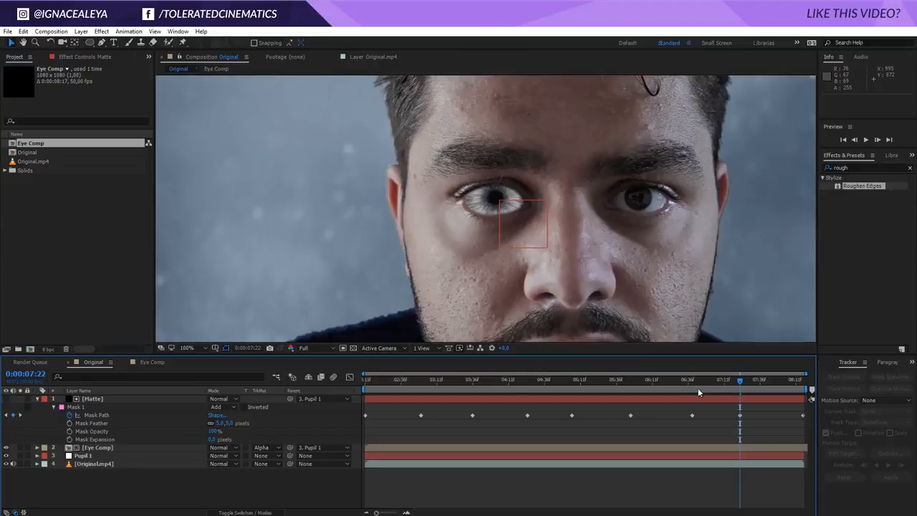
- Move the current time to 0:00:07:27 and duplicate the Matte layer
{"action": "left_click", "coordinate": [661, 386]}
{"action": "left_click", "coordinate": [748, 386]}
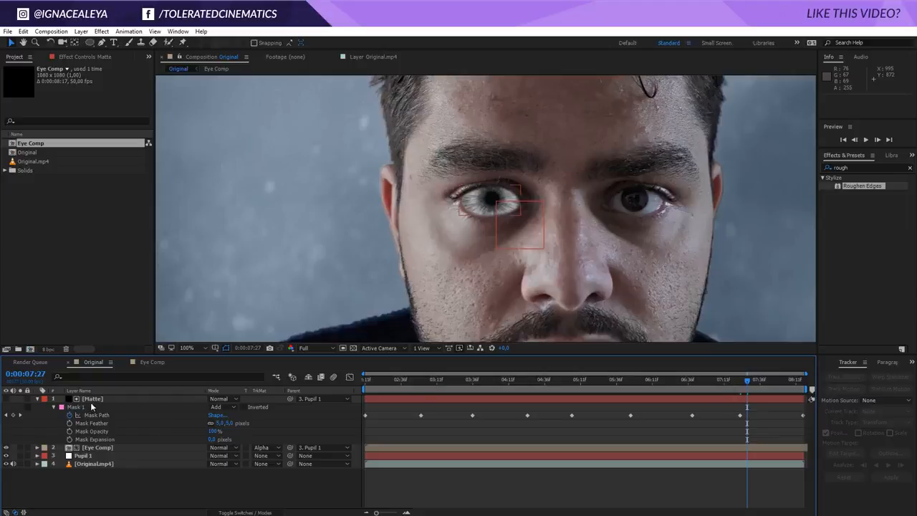
{"action": "left_click", "coordinate": [89, 401]}
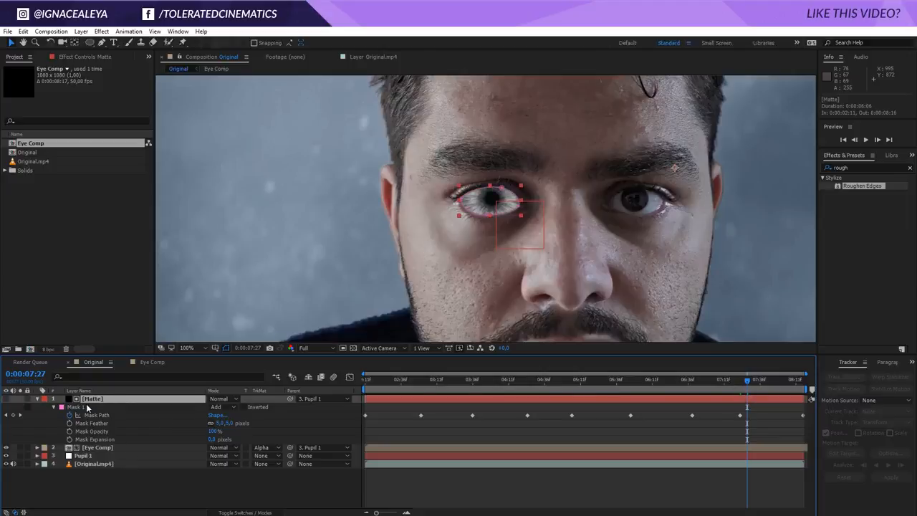
{"action": "key", "text": "ctrl+d"}
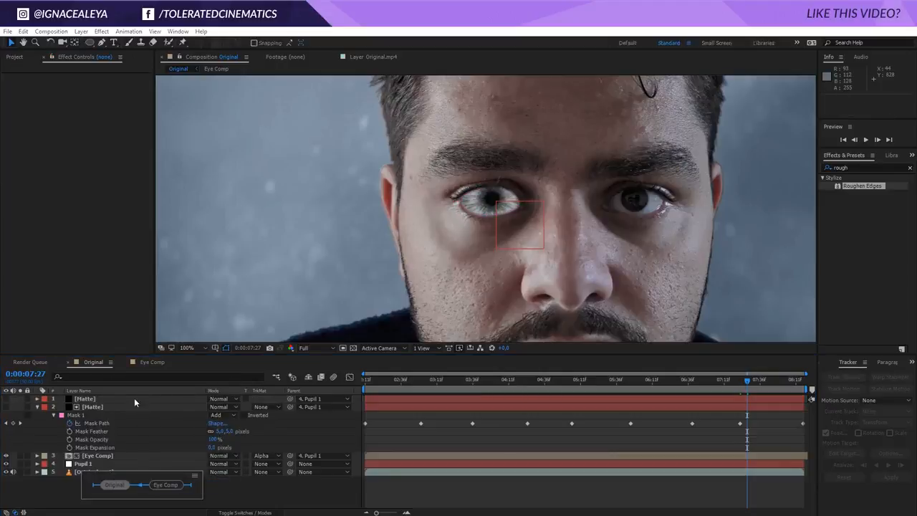
- Create a 1920 × 1080 px solid named Shadows with a near-black colour in the Original composition
{"action": "right_click", "coordinate": [54, 492]}
{"action": "right_click", "coordinate": [185, 494]}
{"action": "mouse_move", "coordinate": [215, 390]}
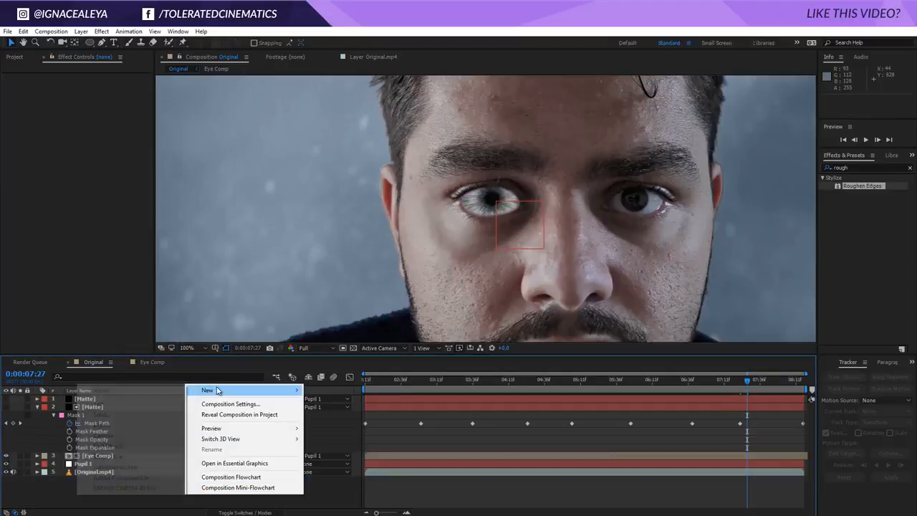
{"action": "left_click", "coordinate": [105, 413]}
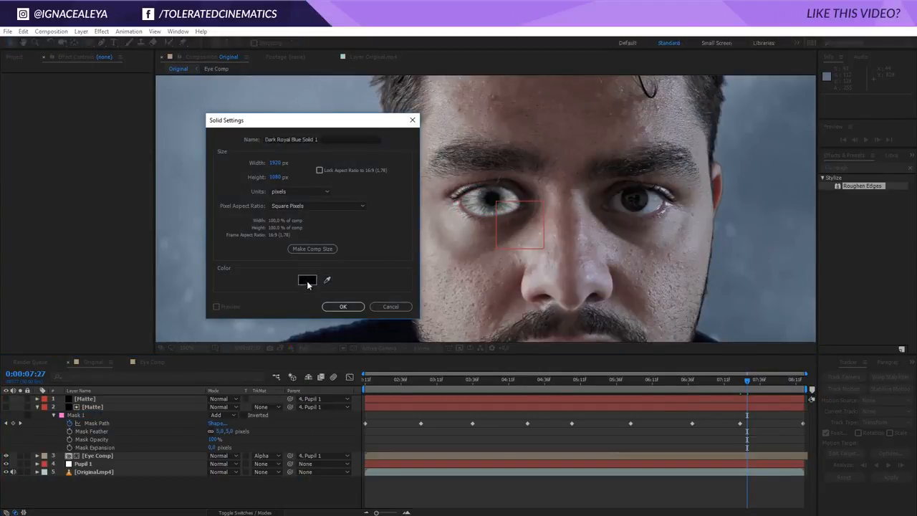
{"action": "left_click", "coordinate": [307, 279]}
{"action": "left_click_drag", "start_coordinate": [635, 407], "coordinate": [624, 408]}
{"action": "left_click", "coordinate": [755, 291]}
{"action": "type", "text": "Shadows"}
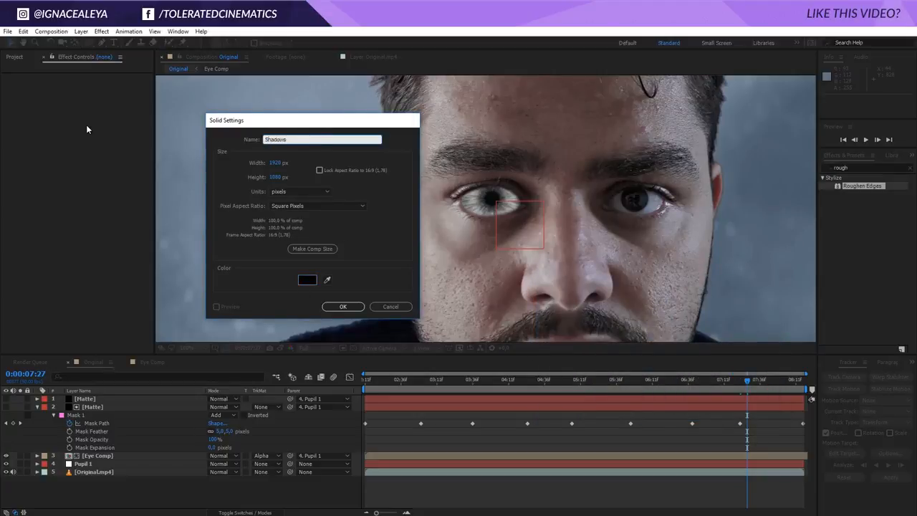
{"action": "key", "text": "Return"}
- Place the Shadows layer directly below the upper Matte layer and set its track matte to Alpha Matte
{"action": "left_click_drag", "start_coordinate": [80, 399], "coordinate": [88, 411]}
{"action": "left_click", "coordinate": [273, 409]}
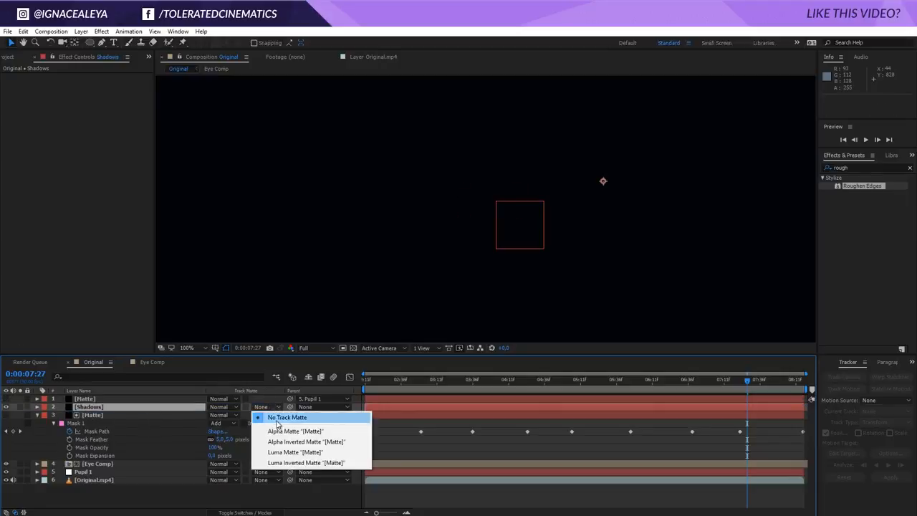
{"action": "left_click", "coordinate": [278, 432]}
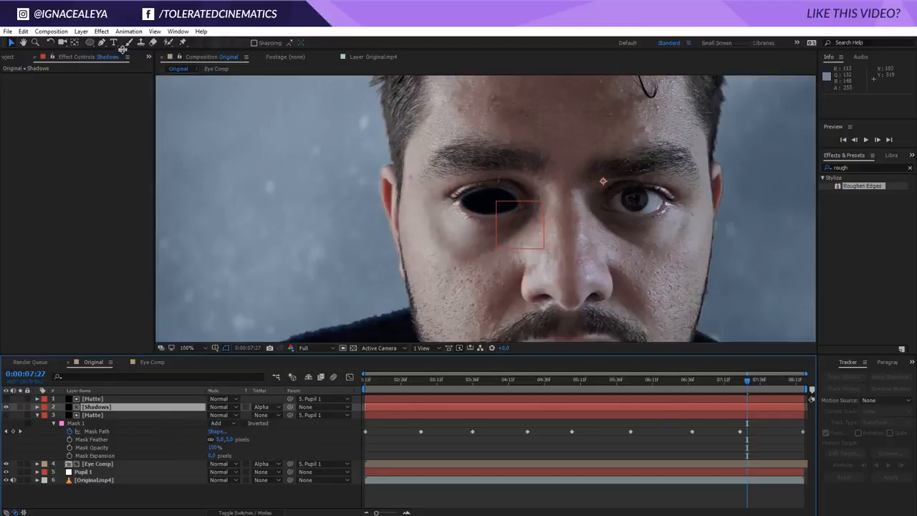
- Draw an elliptical mask about 98 by 57 px over the eye on the Shadows layer and set its mode to Subtract
{"action": "left_click", "coordinate": [90, 43]}
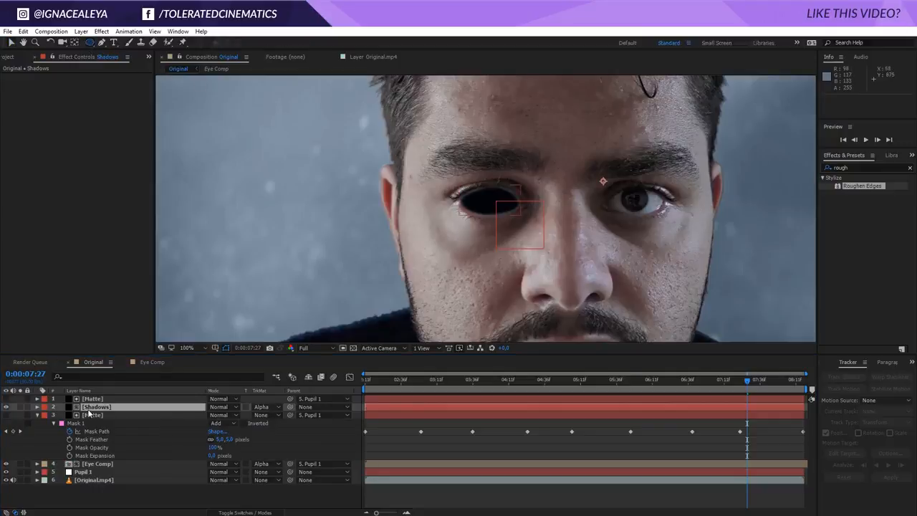
{"action": "mouse_move", "coordinate": [453, 174]}
{"action": "left_mouse_down"}
{"action": "mouse_move", "coordinate": [504, 225]}
{"action": "mouse_move", "coordinate": [521, 208]}
{"action": "mouse_move", "coordinate": [533, 221]}
{"action": "mouse_move", "coordinate": [515, 215]}
{"action": "left_mouse_up"}
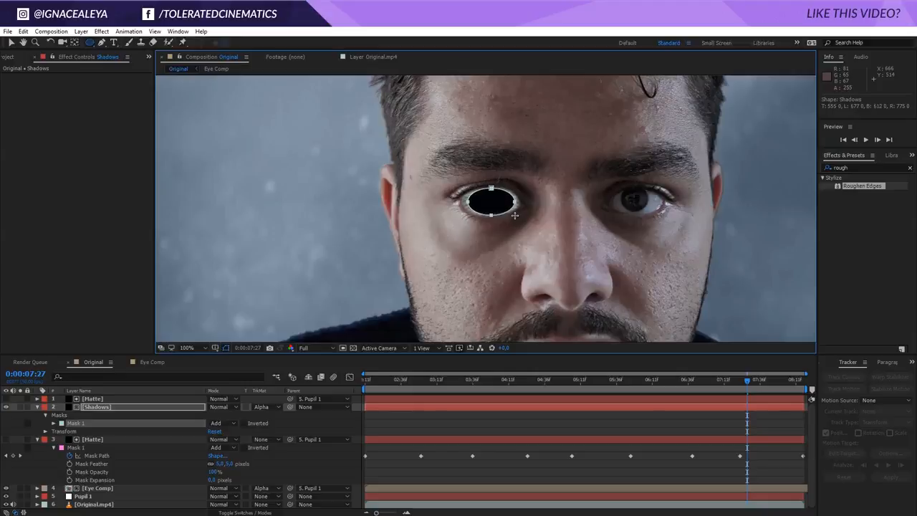
{"action": "left_click", "coordinate": [222, 423]}
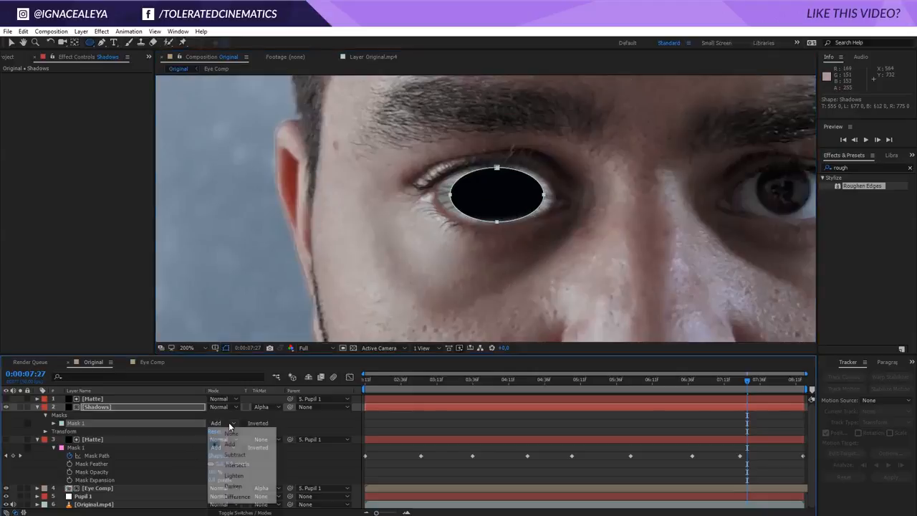
{"action": "left_click", "coordinate": [234, 455]}
- Set the Shadows mask's feather to 14 pixels and adjust its left, right and top vertices to the eye shape
{"action": "key", "text": "f"}
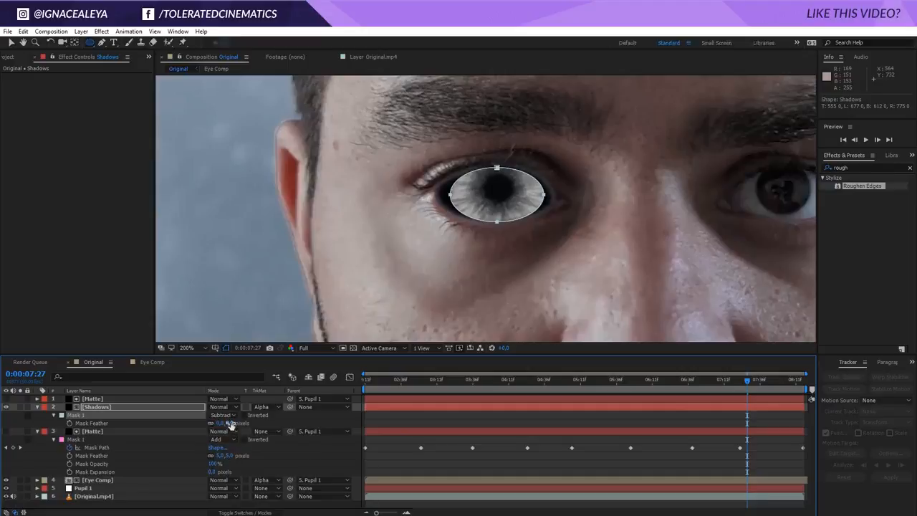
{"action": "left_click_drag", "start_coordinate": [228, 423], "coordinate": [239, 424]}
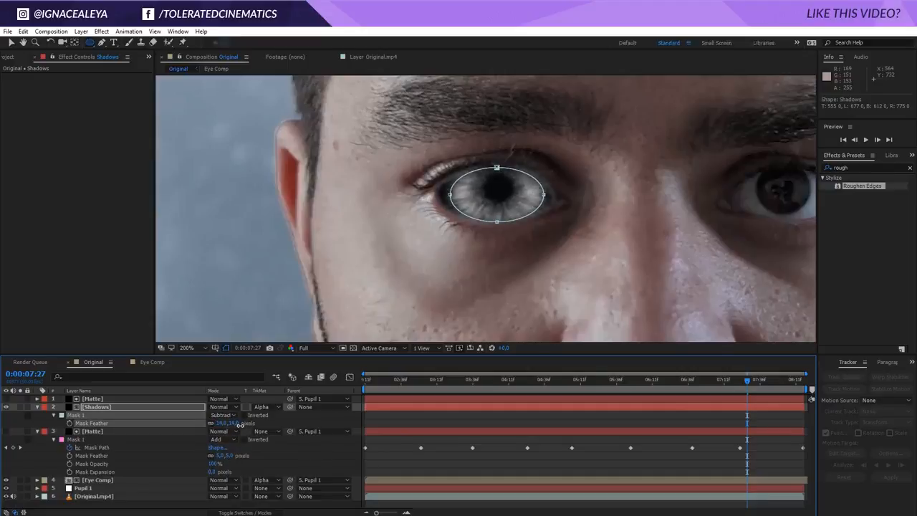
{"action": "key", "text": "v"}
{"action": "left_click_drag", "start_coordinate": [450, 194], "coordinate": [444, 195]}
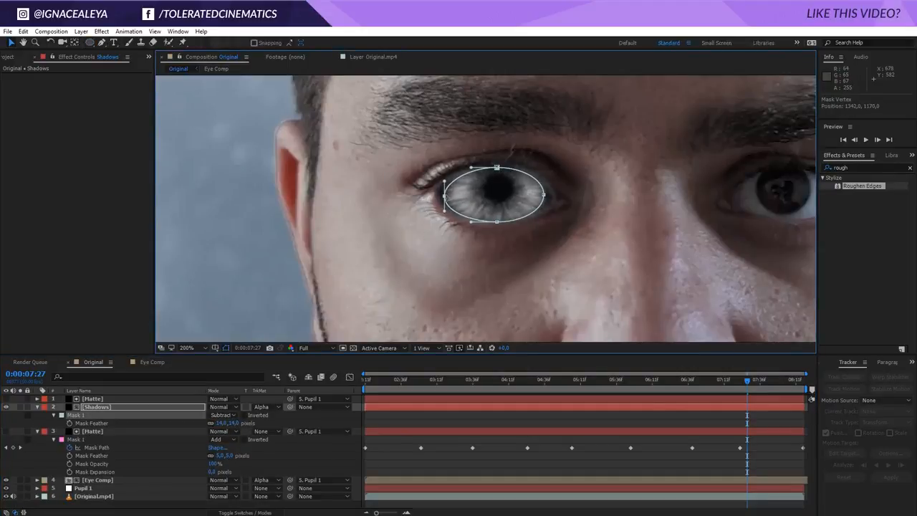
{"action": "left_click_drag", "start_coordinate": [543, 194], "coordinate": [542, 195]}
{"action": "left_click_drag", "start_coordinate": [497, 168], "coordinate": [500, 171]}
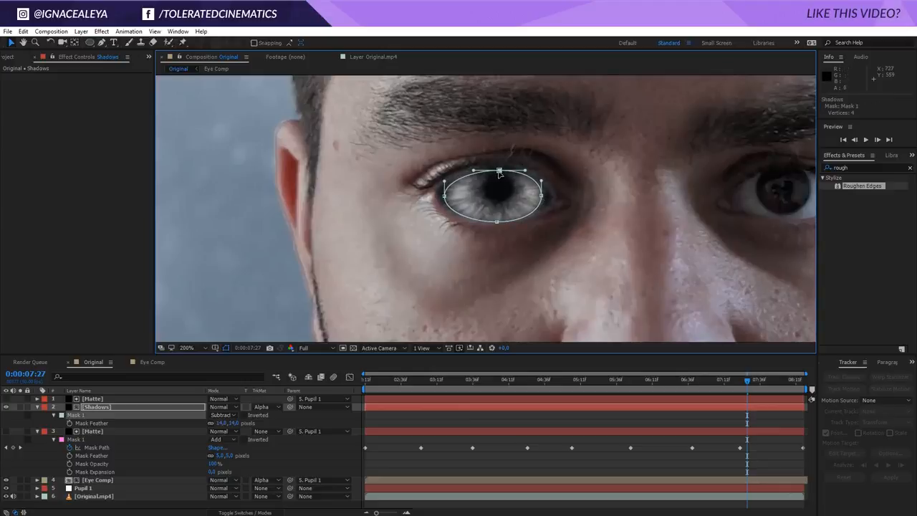
{"action": "left_click", "coordinate": [510, 424]}
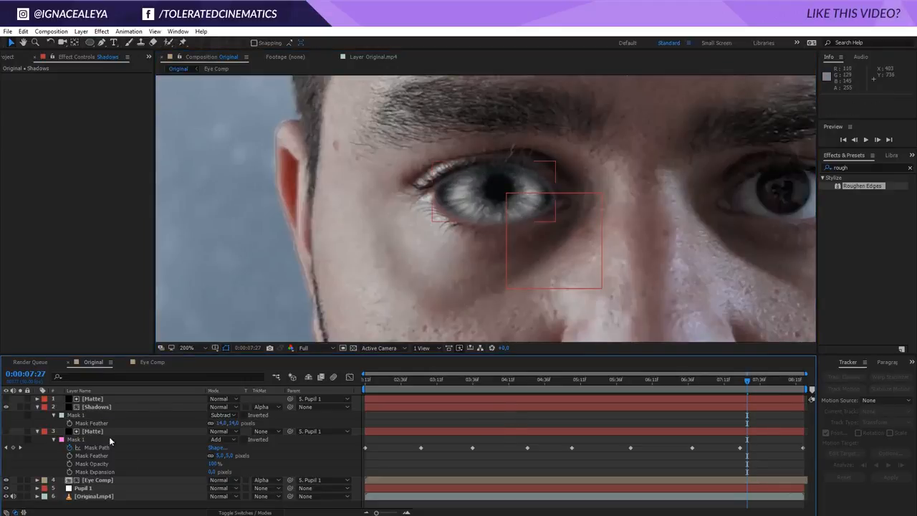
- Show the mask properties of the upper Matte layer and set its mask expansion to 2 pixels
{"action": "left_click", "coordinate": [95, 399]}
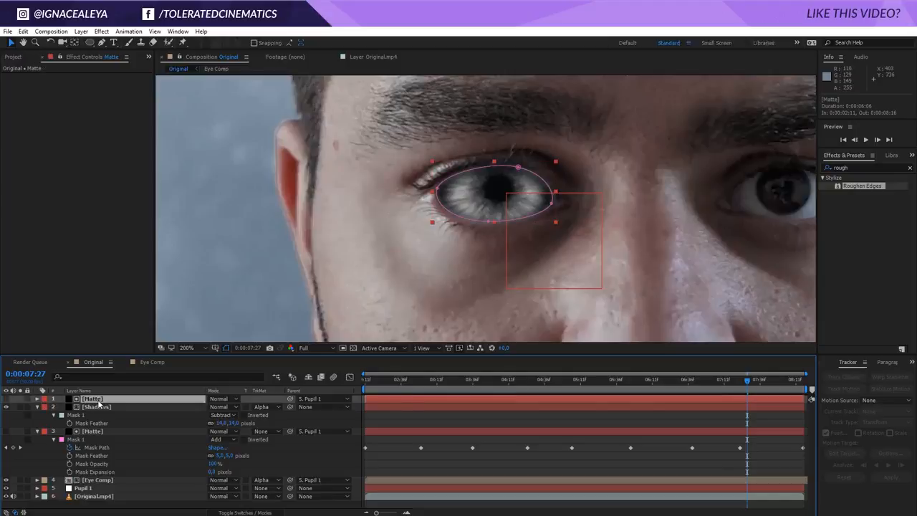
{"action": "key", "text": "m"}
{"action": "key", "text": "m"}
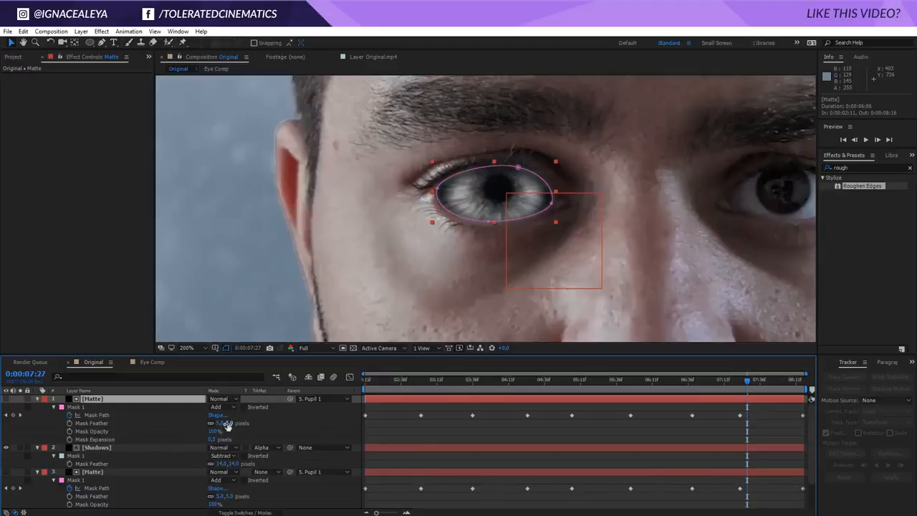
{"action": "left_click", "coordinate": [217, 439]}
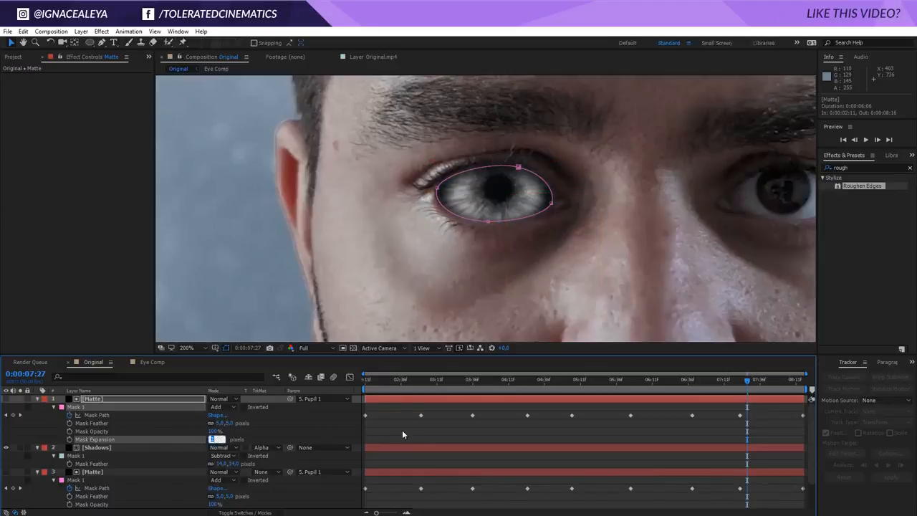
{"action": "left_click", "coordinate": [401, 432]}
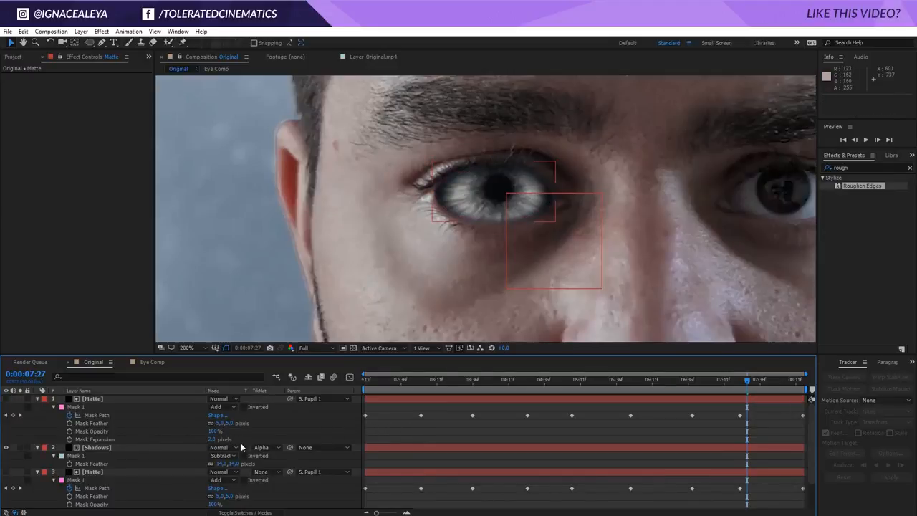
- Set the feather of the upper Matte layer's mask to 11 pixels and check the shadowed eye against the whole face
{"action": "left_click_drag", "start_coordinate": [228, 423], "coordinate": [234, 424]}
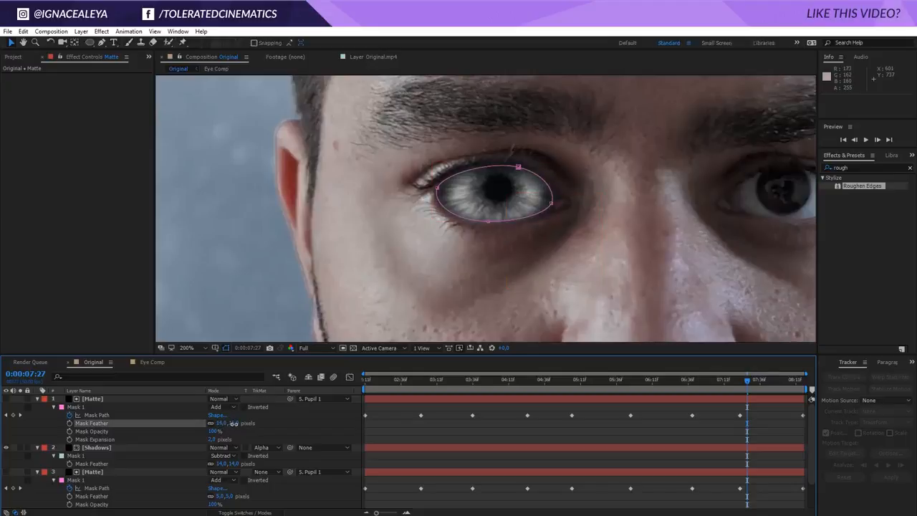
{"action": "left_click", "coordinate": [215, 439]}
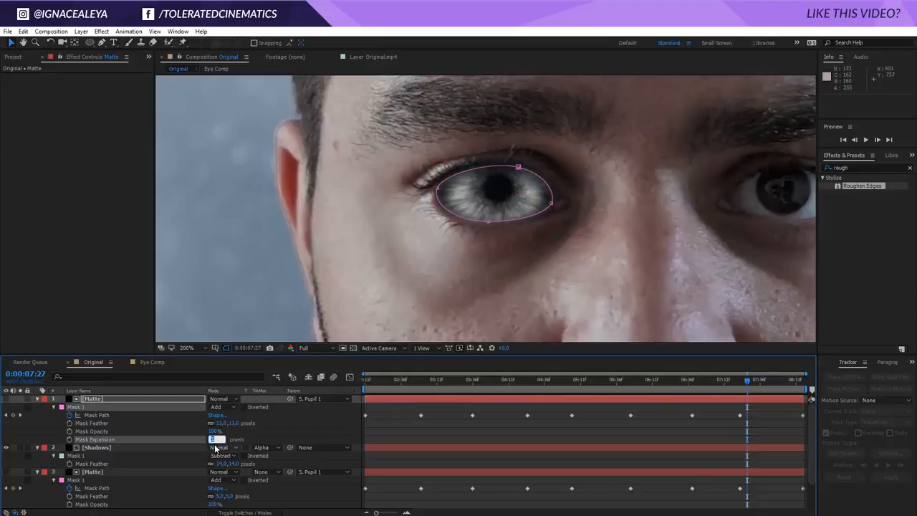
{"action": "left_click", "coordinate": [405, 437]}
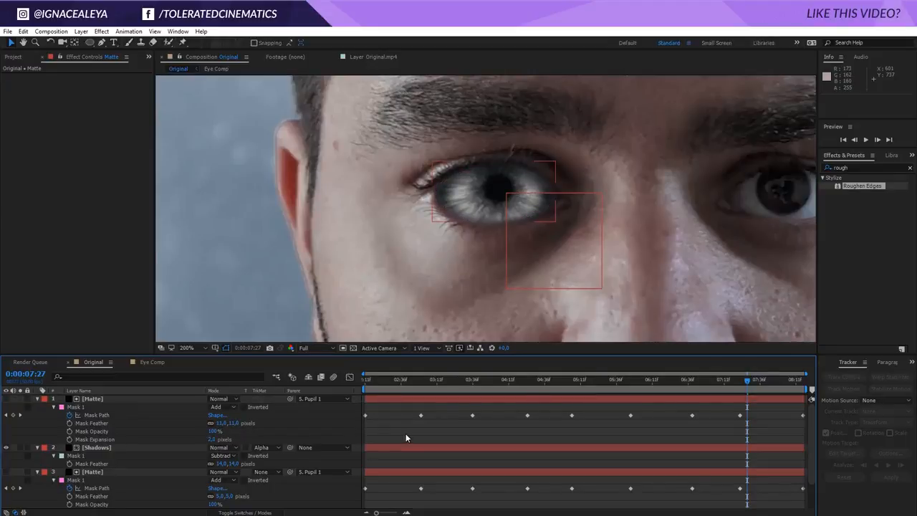
{"action": "scroll", "coordinate": [525, 278], "scroll_direction": "down", "scroll_amount": 4}
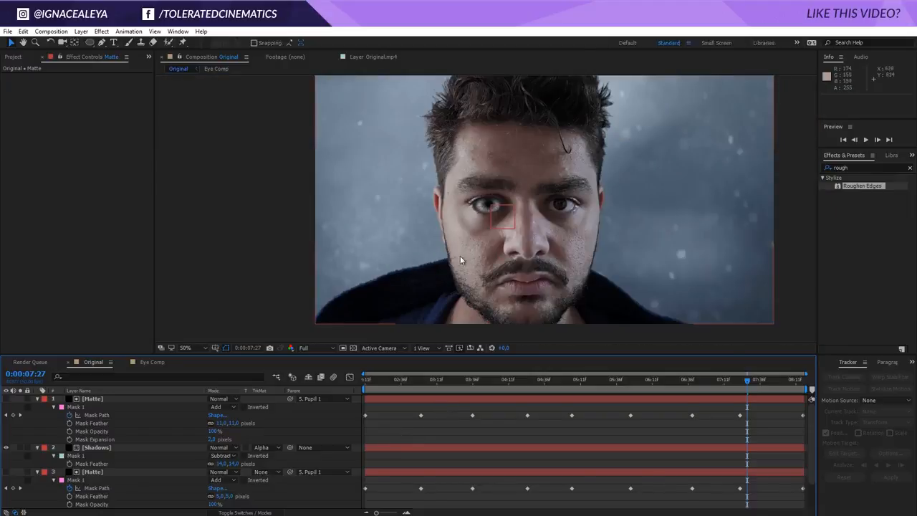
{"action": "scroll", "coordinate": [479, 208], "scroll_direction": "up", "scroll_amount": 4}
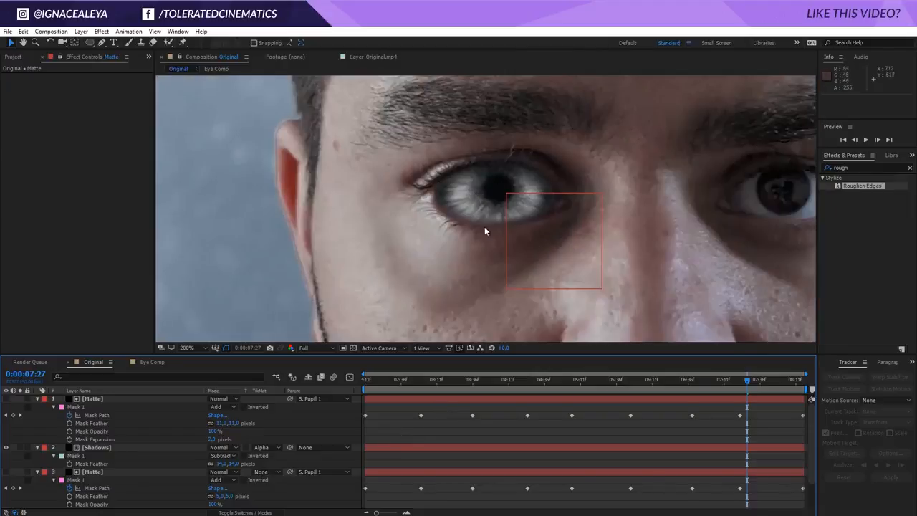
{"action": "scroll", "coordinate": [406, 273], "scroll_direction": "down", "scroll_amount": 2}
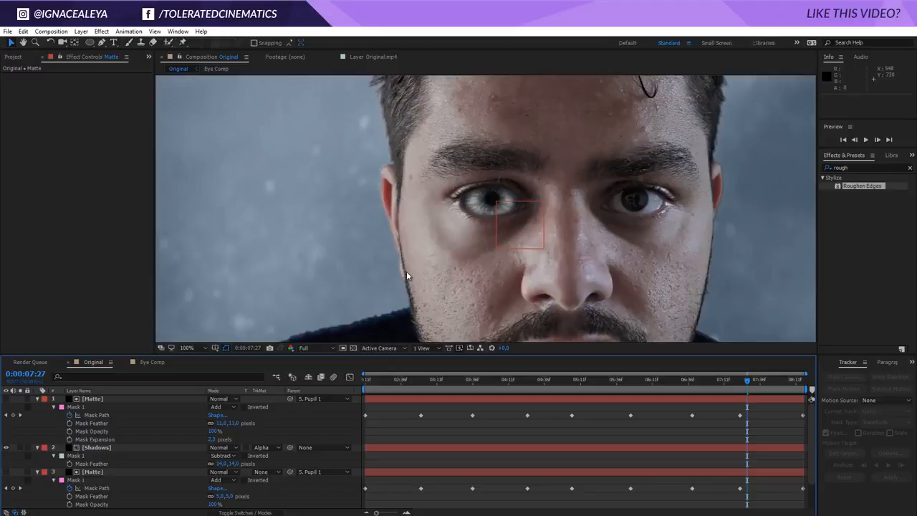
- Create a new adjustment layer in the Original composition and move it to the top of the layer stack
{"action": "scroll", "coordinate": [106, 459], "scroll_direction": "down", "scroll_amount": 2}
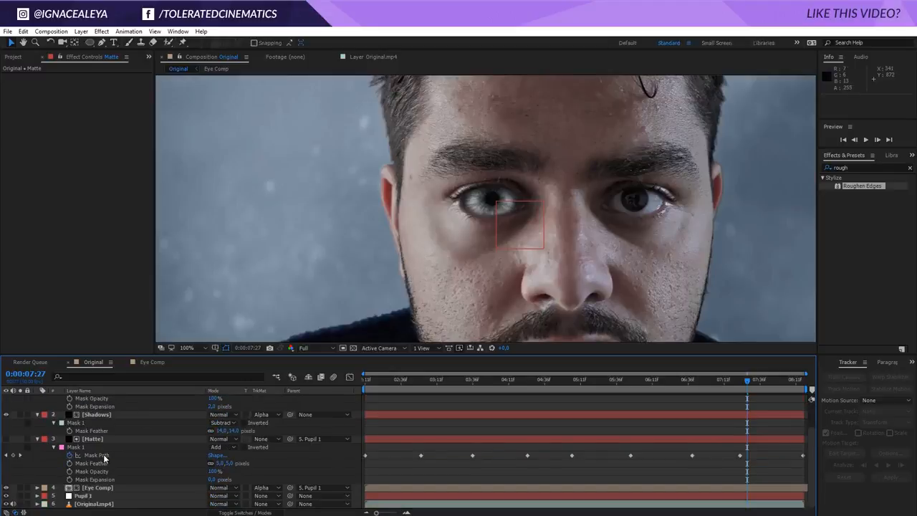
{"action": "left_click", "coordinate": [95, 495]}
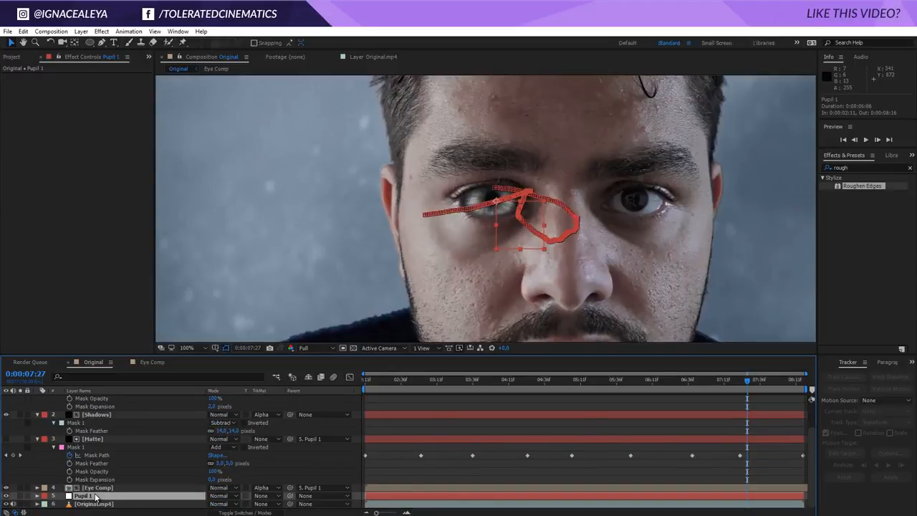
{"action": "scroll", "coordinate": [93, 495], "scroll_direction": "up", "scroll_amount": 2}
{"action": "right_click", "coordinate": [385, 432]}
{"action": "mouse_move", "coordinate": [403, 329]}
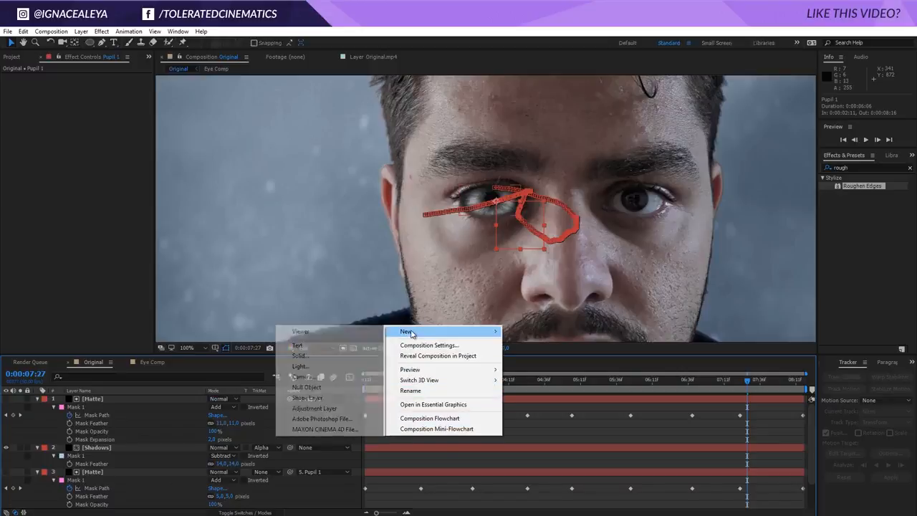
{"action": "left_click", "coordinate": [303, 408]}
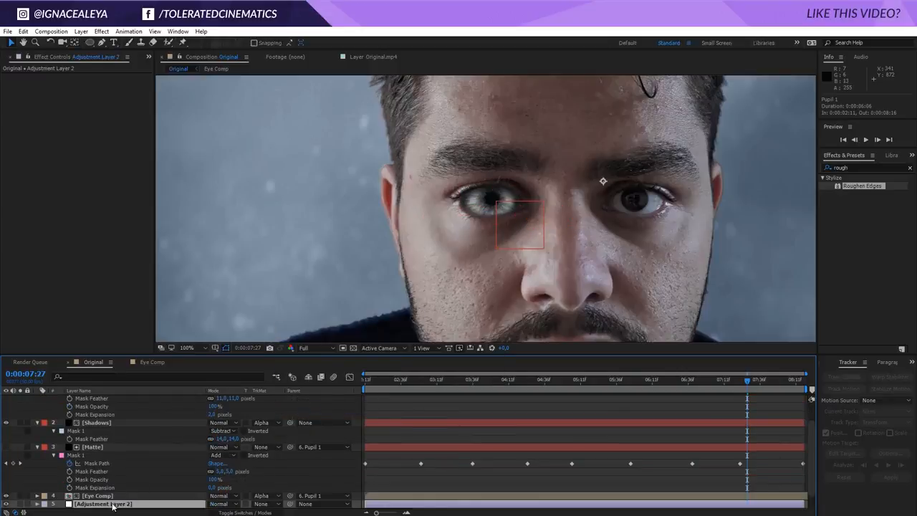
{"action": "left_click_drag", "start_coordinate": [113, 504], "coordinate": [113, 399]}
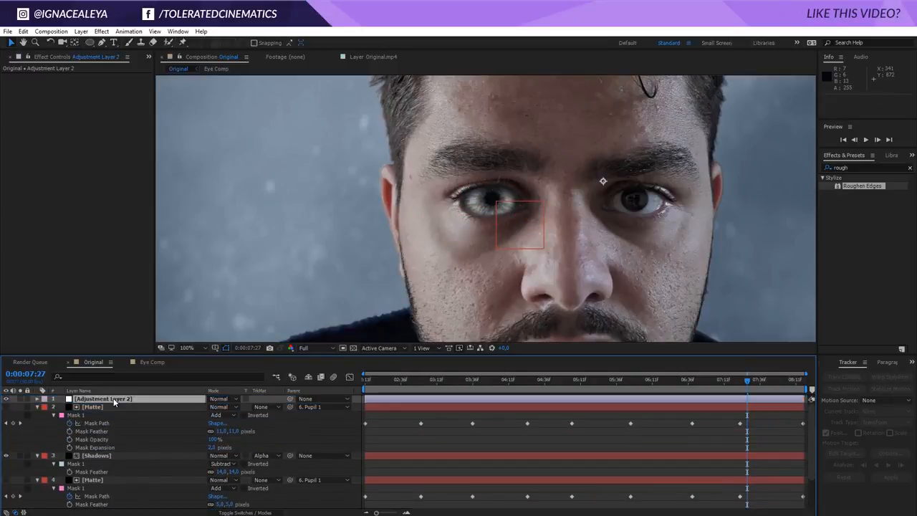
- Rename the new adjustment layer to Reflections
{"action": "key", "text": "Return"}
{"action": "type", "text": "Reflections"}
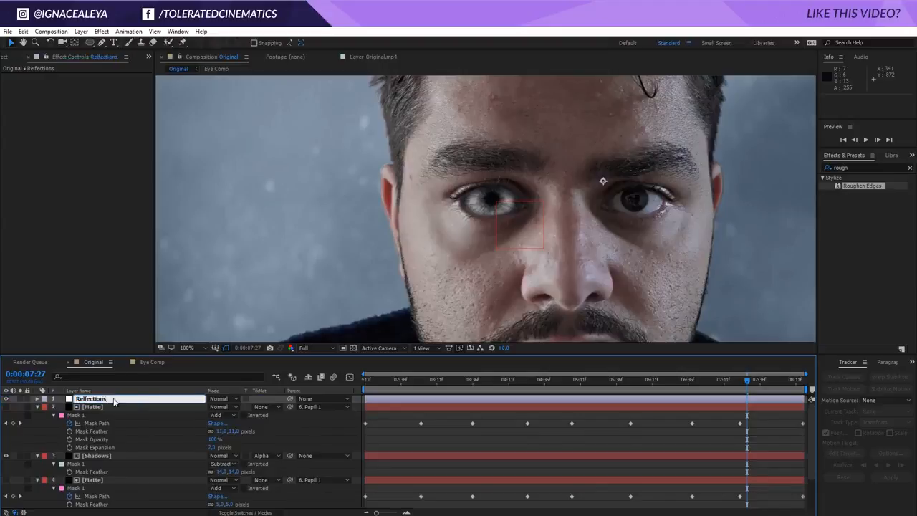
{"action": "key", "text": "Return"}
{"action": "key", "text": "Return"}
{"action": "type", "text": "Reflections"}
{"action": "key", "text": "Return"}
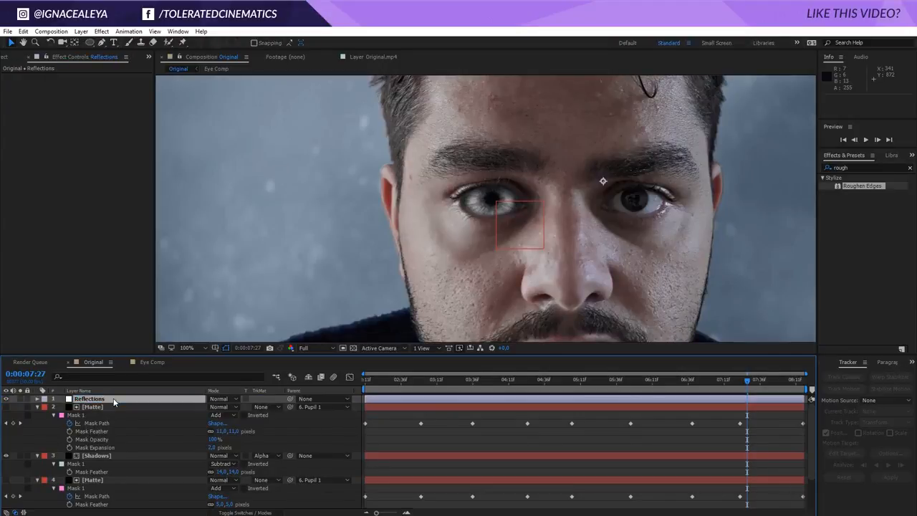
- Draw an elliptical mask about 234 by 173 px around the digital eye on the Reflections layer and parent the layer to Pupil 1
{"action": "left_click", "coordinate": [89, 42]}
{"action": "left_click_drag", "start_coordinate": [433, 168], "coordinate": [540, 251]}
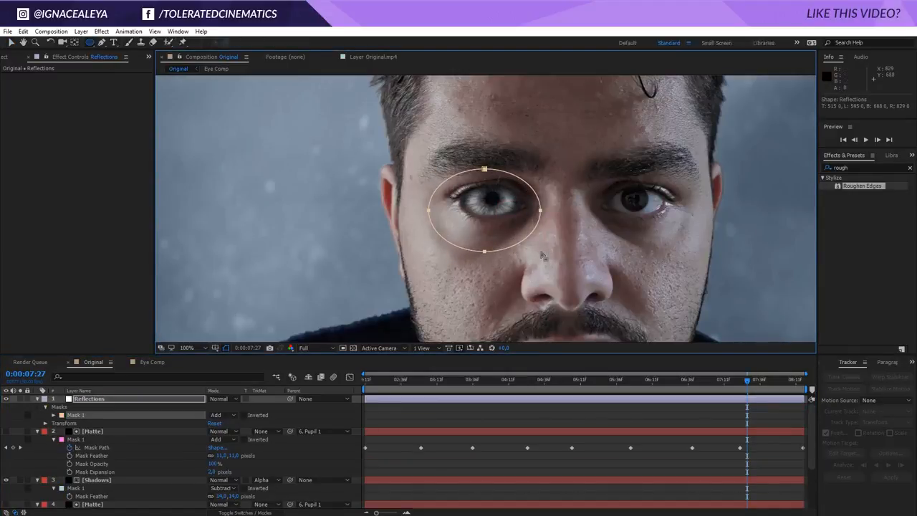
{"action": "left_click_drag", "start_coordinate": [290, 399], "coordinate": [106, 495]}
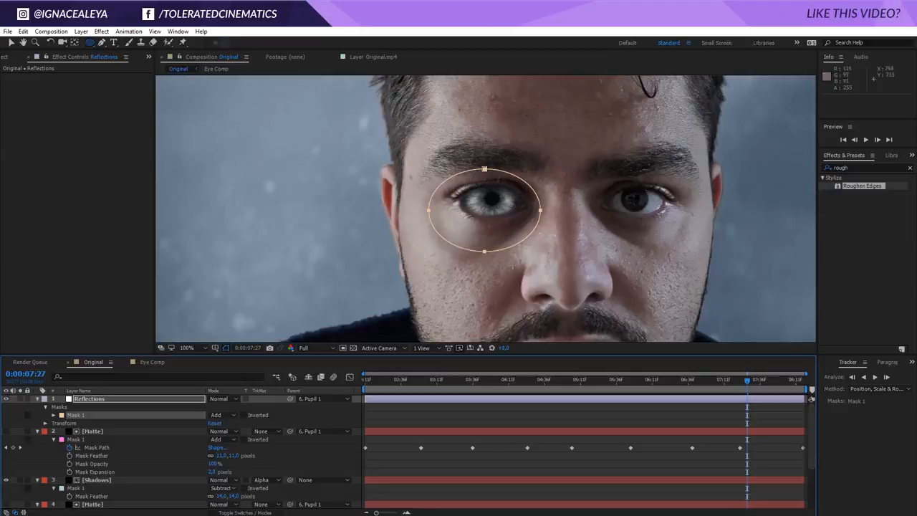
- Apply the Curves effect to the Reflections layer and slightly raise the midtones of its RGB curve
{"action": "left_click", "coordinate": [101, 31]}
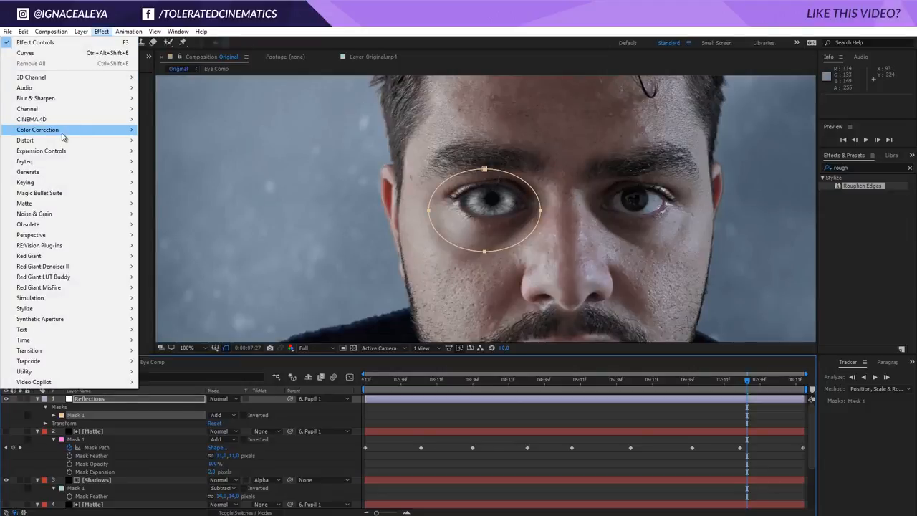
{"action": "mouse_move", "coordinate": [65, 129]}
{"action": "left_click", "coordinate": [163, 319]}
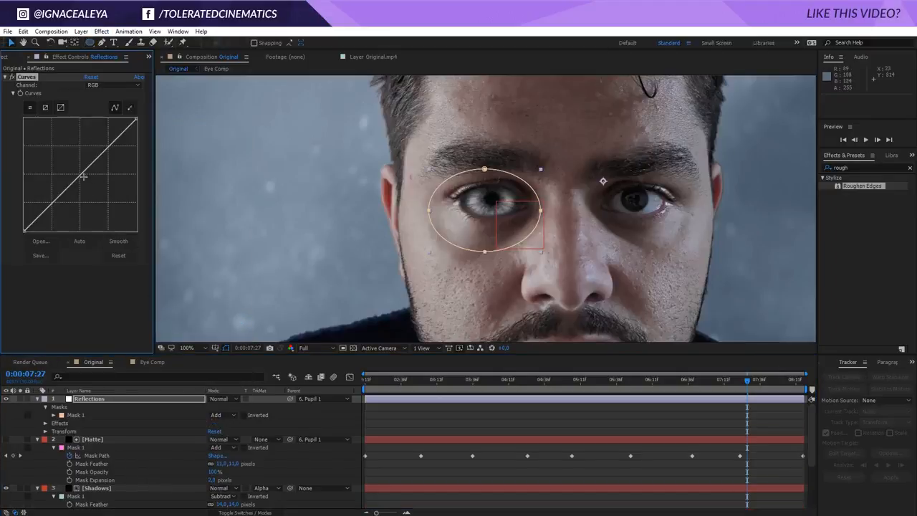
{"action": "left_click_drag", "start_coordinate": [76, 179], "coordinate": [74, 174]}
- Tint the Reflections layer cyan-blue in Curves by raising the blue and green channels and lowering the red channel
{"action": "left_click", "coordinate": [124, 85]}
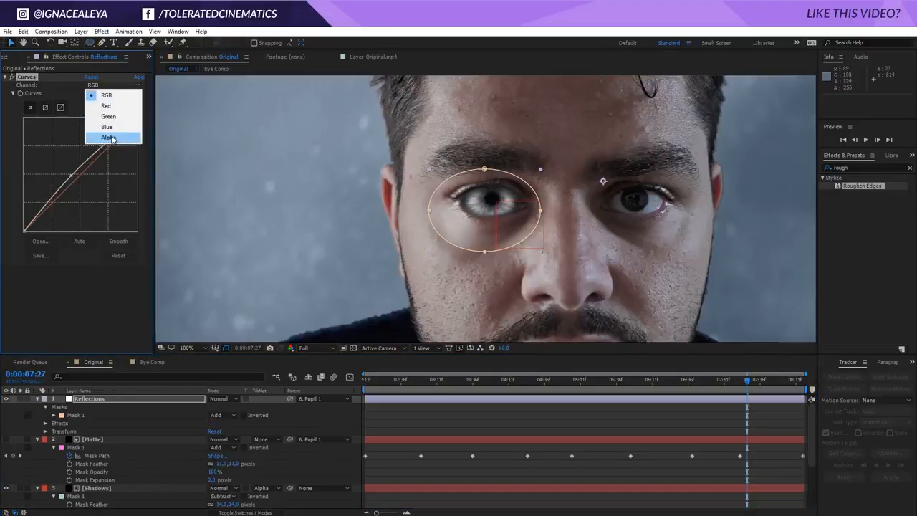
{"action": "left_click", "coordinate": [115, 127]}
{"action": "mouse_move", "coordinate": [81, 174]}
{"action": "left_mouse_down"}
{"action": "mouse_move", "coordinate": [75, 167]}
{"action": "mouse_move", "coordinate": [85, 183]}
{"action": "mouse_move", "coordinate": [88, 167]}
{"action": "left_mouse_up"}
{"action": "left_click", "coordinate": [117, 84]}
{"action": "left_click", "coordinate": [114, 105]}
{"action": "left_click", "coordinate": [117, 85]}
{"action": "left_click", "coordinate": [111, 115]}
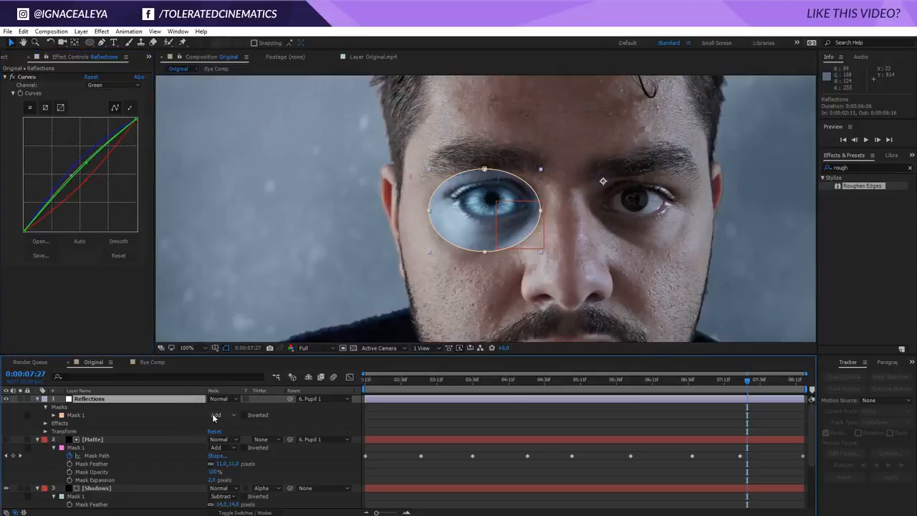
- Feather the Reflections mask by about 112 pixels and set the layer's opacity to 35%
{"action": "key", "text": "f"}
{"action": "left_click_drag", "start_coordinate": [219, 415], "coordinate": [283, 416]}
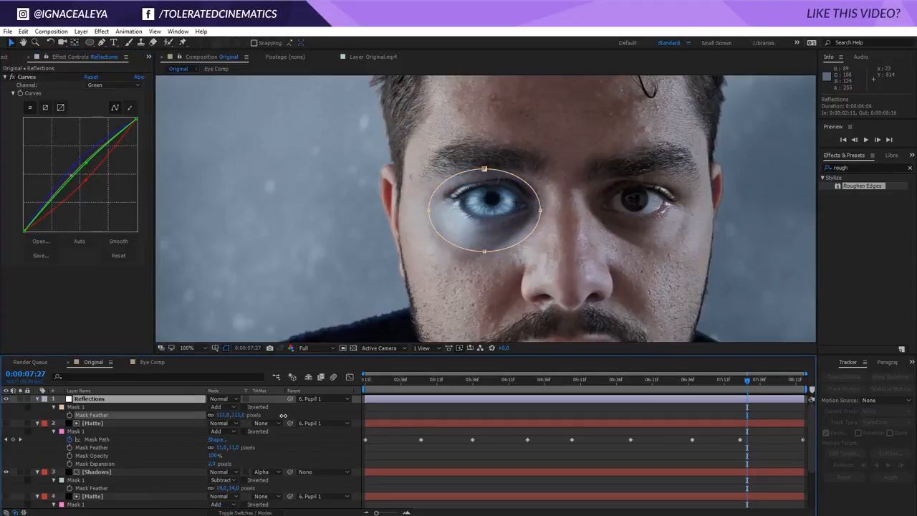
{"action": "left_click", "coordinate": [190, 398]}
{"action": "key", "text": "t"}
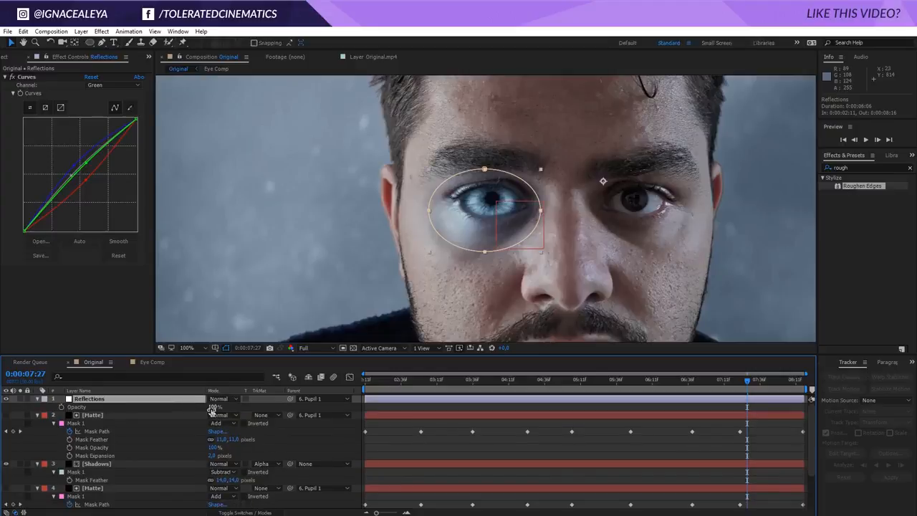
{"action": "left_click", "coordinate": [213, 407]}
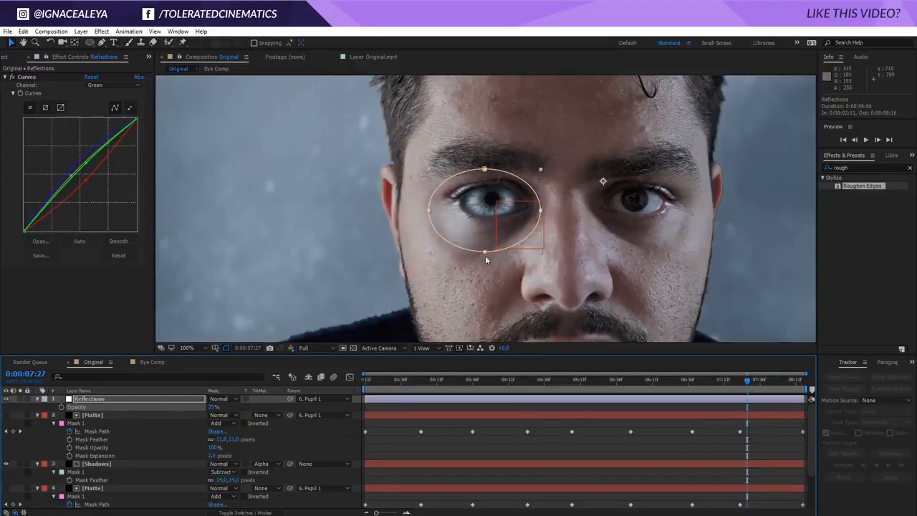
- Reshape the Reflections mask by extending it towards the nose and rounding out its lower edge below the eye
{"action": "left_click_drag", "start_coordinate": [541, 210], "coordinate": [551, 209]}
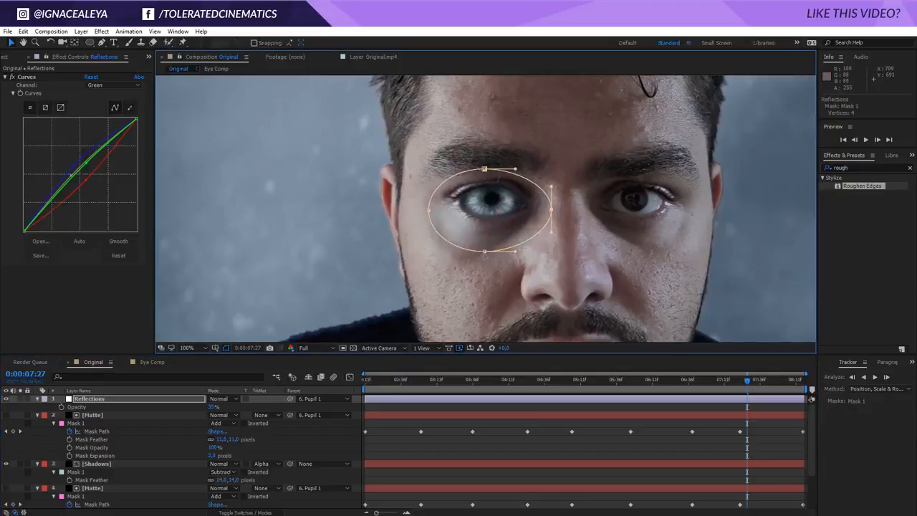
{"action": "left_click_drag", "start_coordinate": [485, 251], "coordinate": [523, 250]}
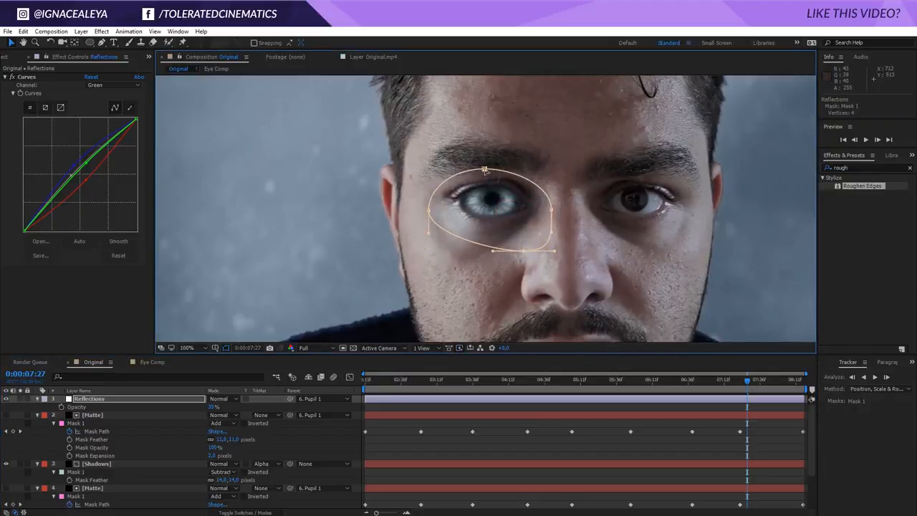
{"action": "left_click_drag", "start_coordinate": [485, 169], "coordinate": [504, 165]}
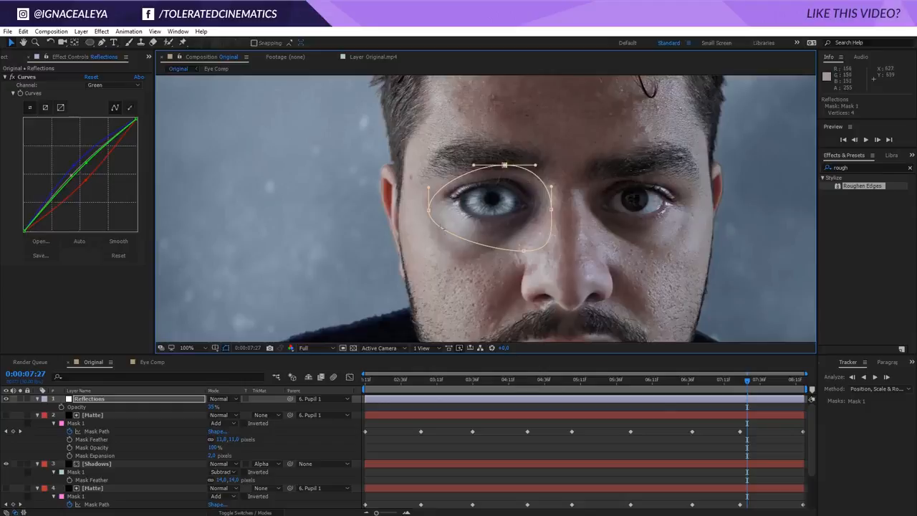
{"action": "left_click_drag", "start_coordinate": [430, 219], "coordinate": [427, 251]}
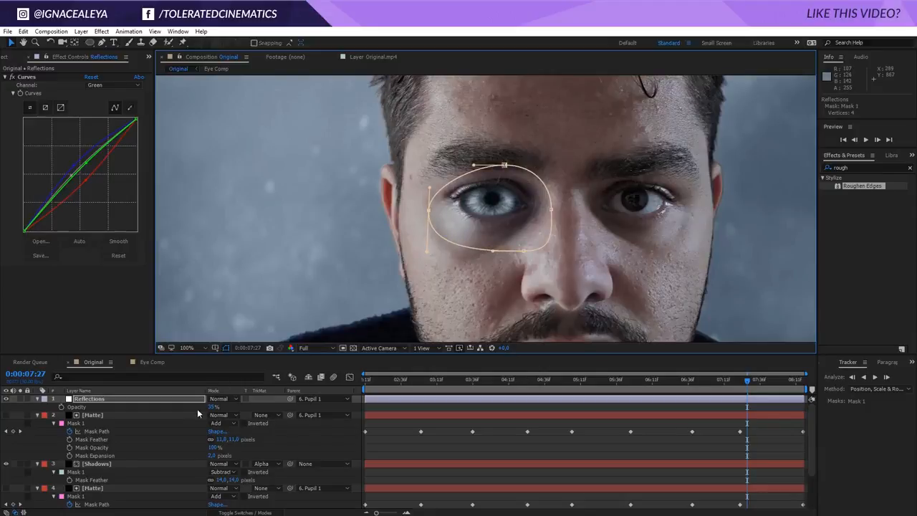
- Collapse the properties of the Reflections, Shadows and both Matte layers
{"action": "left_click", "coordinate": [139, 399]}
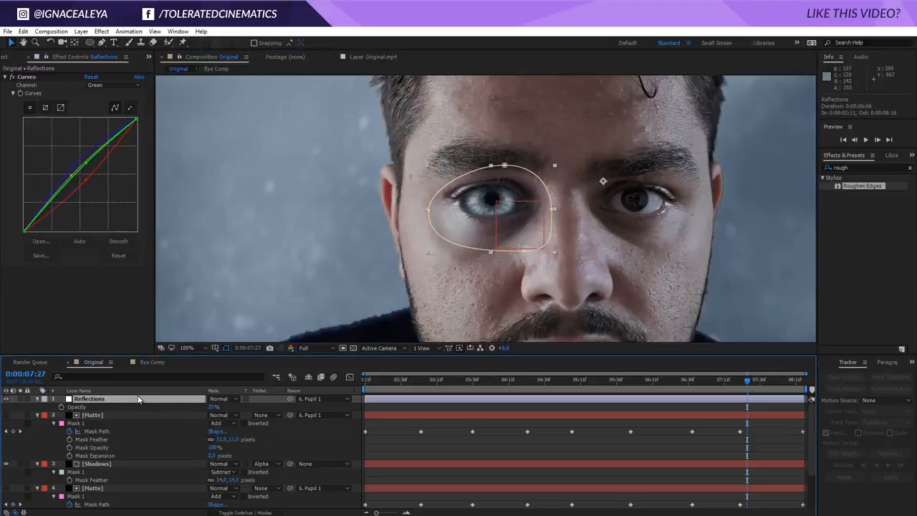
{"action": "left_click", "coordinate": [37, 399]}
{"action": "left_click", "coordinate": [37, 407]}
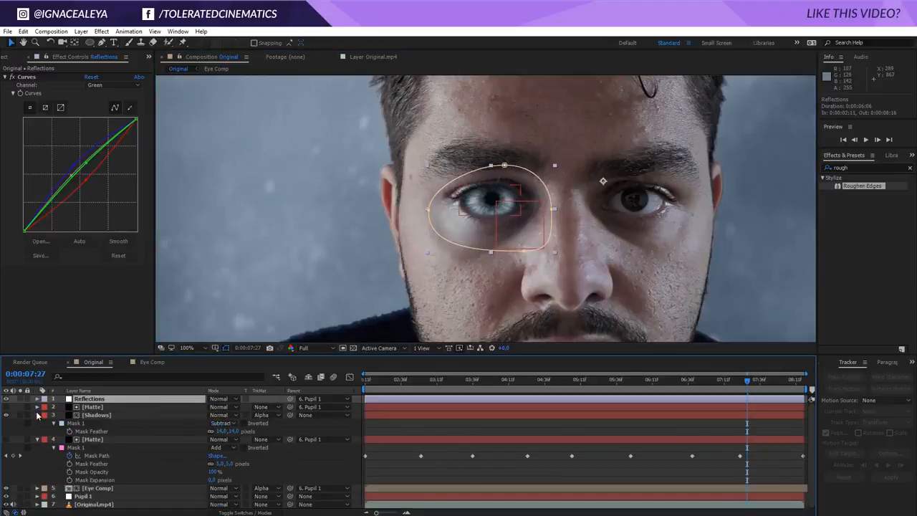
{"action": "left_click", "coordinate": [37, 415]}
{"action": "left_click", "coordinate": [38, 423]}
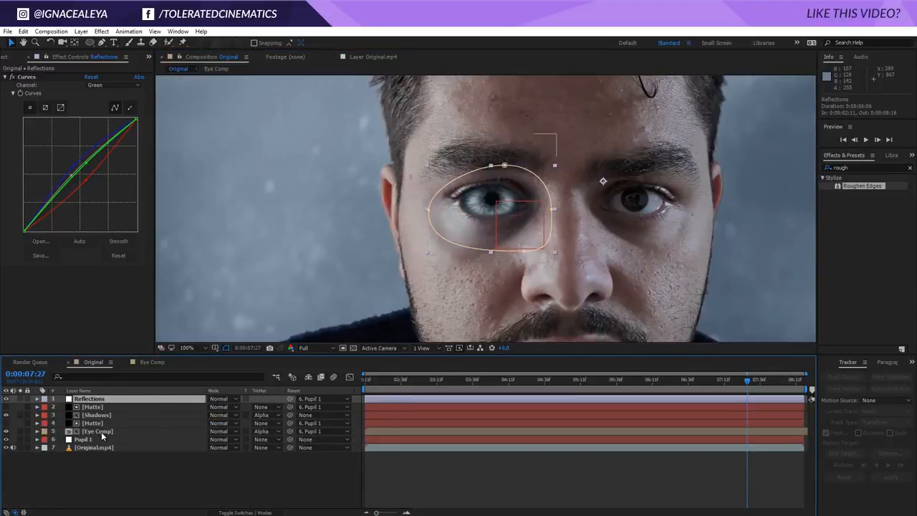
- Apply the Curves effect to the Eye Comp layer and shape its RGB curve into a contrast-boosting S-curve
{"action": "left_click", "coordinate": [101, 432]}
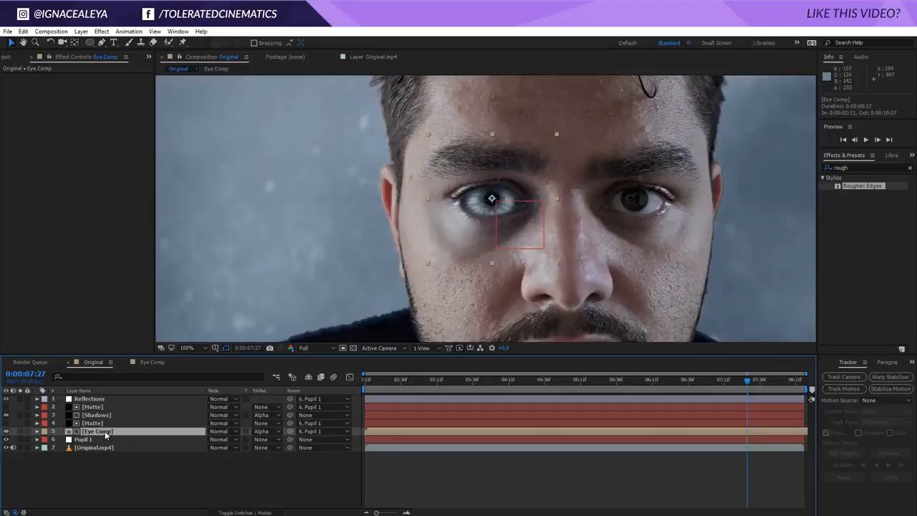
{"action": "left_click", "coordinate": [101, 31]}
{"action": "mouse_move", "coordinate": [62, 130]}
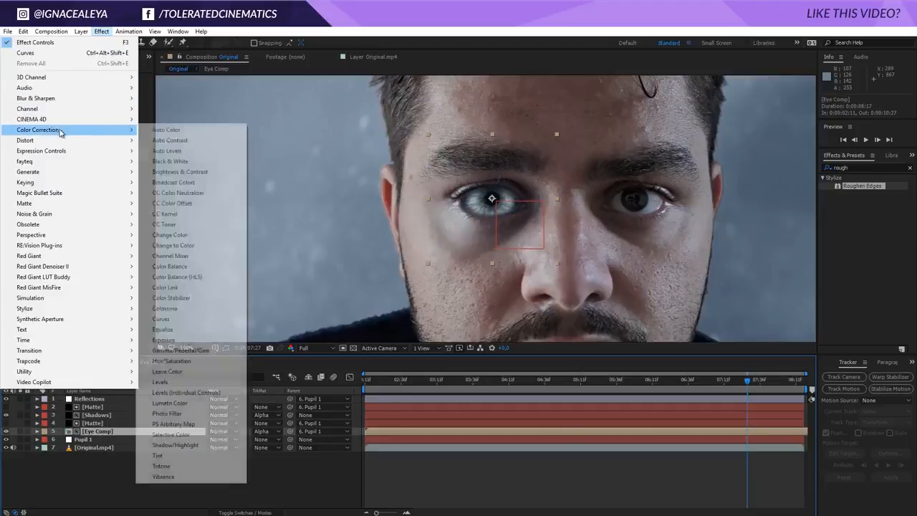
{"action": "left_click", "coordinate": [160, 321]}
{"action": "left_click_drag", "start_coordinate": [62, 184], "coordinate": [75, 166]}
- Raise the midtones of the blue channel in the Eye Comp layer's Curves effect
{"action": "left_click", "coordinate": [134, 87]}
{"action": "left_click", "coordinate": [112, 128]}
{"action": "left_click", "coordinate": [80, 169]}
{"action": "left_click", "coordinate": [119, 85]}
{"action": "left_click", "coordinate": [111, 130]}
{"action": "left_click", "coordinate": [78, 169]}
- Set the project's color depth to 32 bits per channel (float)
{"action": "left_click", "coordinate": [5, 57]}
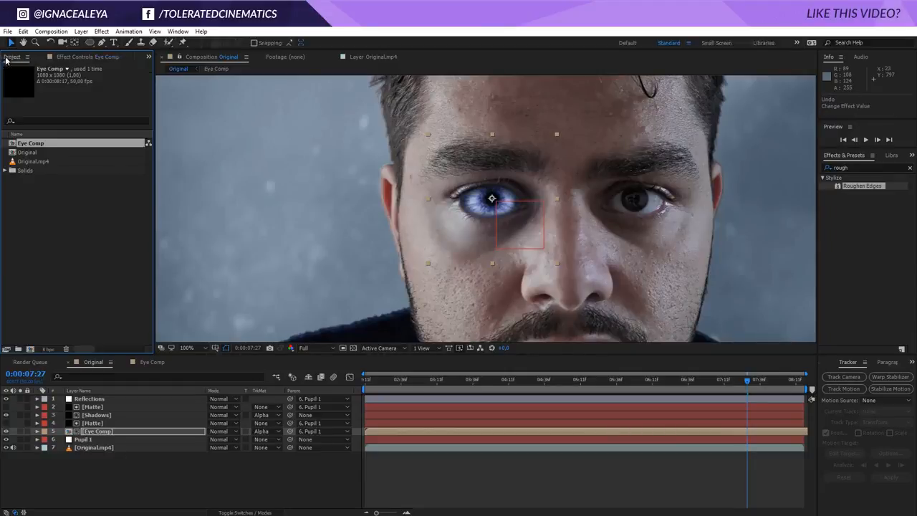
{"action": "left_click", "coordinate": [45, 349]}
{"action": "left_click", "coordinate": [393, 197]}
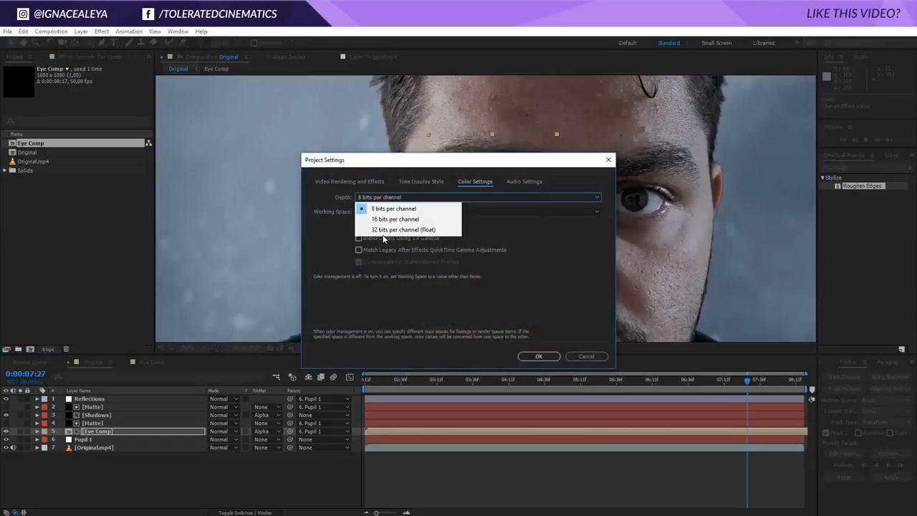
{"action": "left_click", "coordinate": [379, 232]}
{"action": "left_click", "coordinate": [539, 356]}
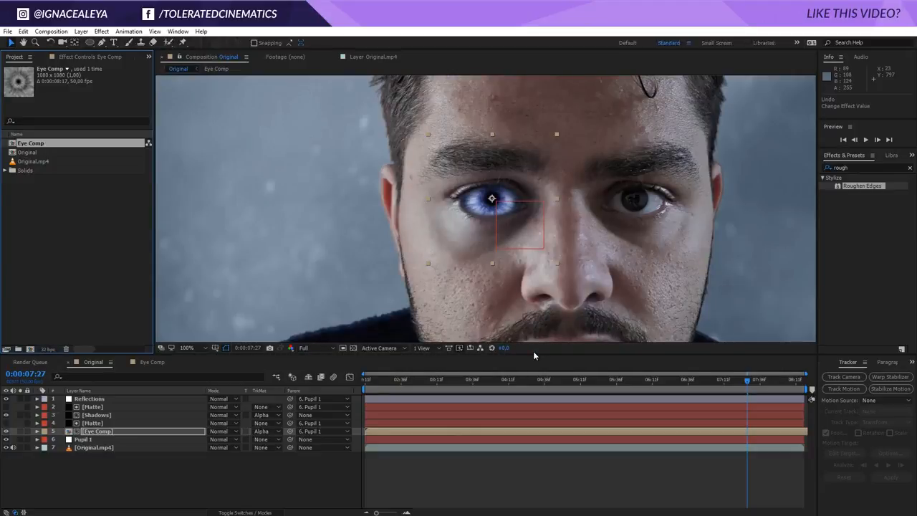
- Lower the red channel and slightly raise the green channel in the Eye Comp layer's Curves effect
{"action": "left_click", "coordinate": [99, 433]}
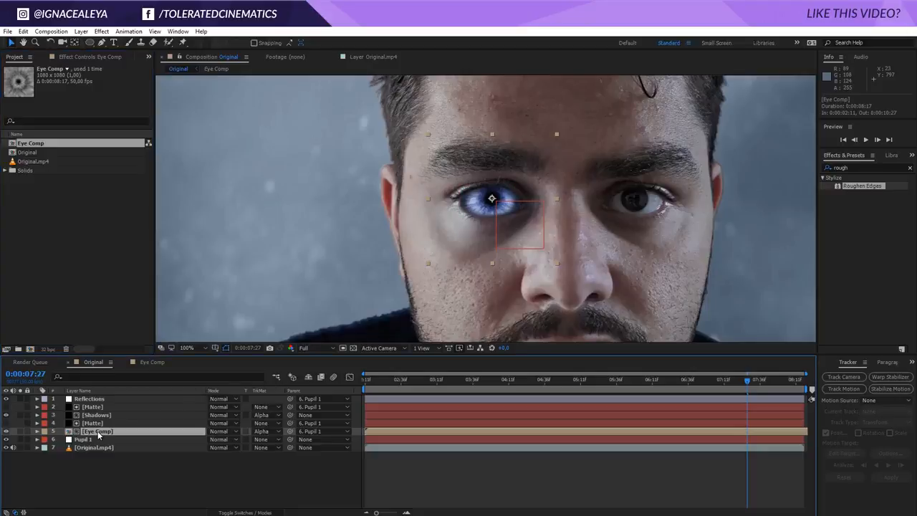
{"action": "left_click", "coordinate": [90, 58]}
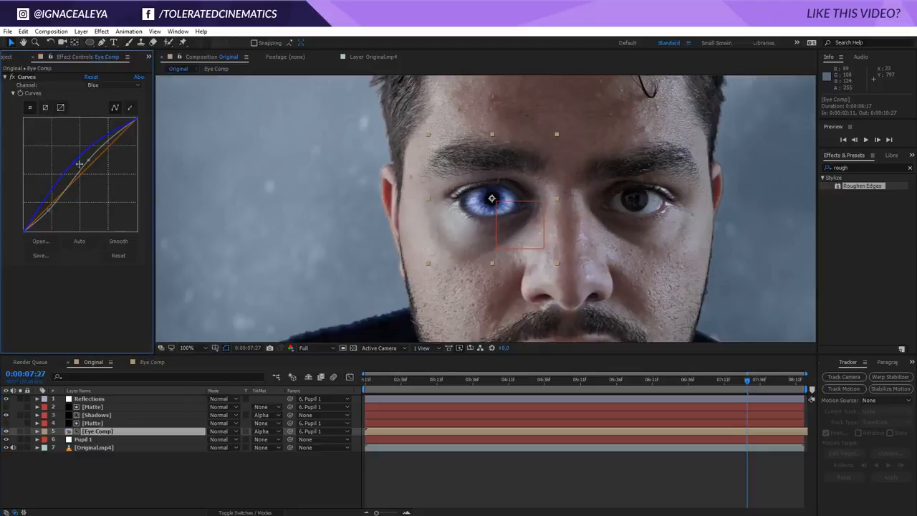
{"action": "left_click", "coordinate": [113, 85]}
{"action": "left_click", "coordinate": [100, 103]}
{"action": "mouse_move", "coordinate": [89, 163]}
{"action": "left_mouse_down"}
{"action": "mouse_move", "coordinate": [92, 187]}
{"action": "mouse_move", "coordinate": [94, 161]}
{"action": "left_mouse_up"}
{"action": "left_click", "coordinate": [114, 84]}
{"action": "left_click", "coordinate": [114, 116]}
- Readjust the shadow point of the RGB curve in the Eye Comp layer's Curves effect
{"action": "left_click", "coordinate": [113, 85]}
{"action": "left_click", "coordinate": [103, 91]}
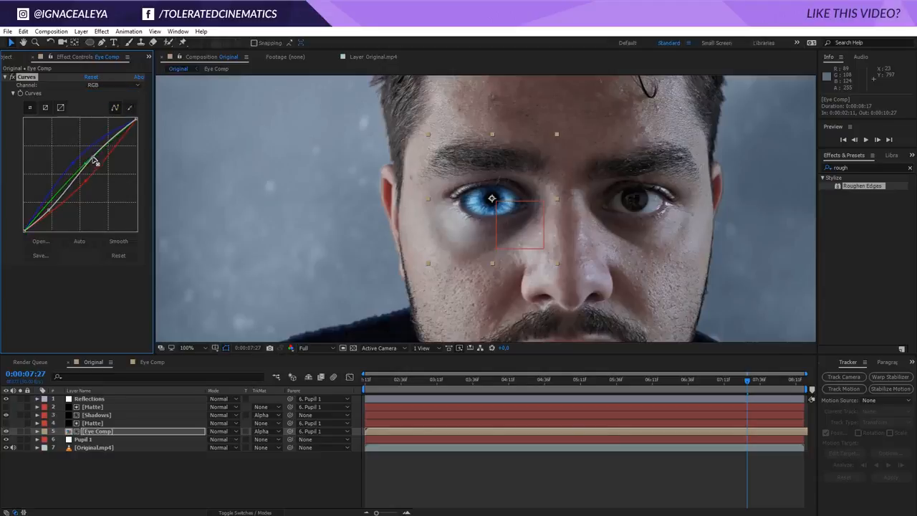
{"action": "mouse_move", "coordinate": [50, 214]}
{"action": "left_mouse_down"}
{"action": "mouse_move", "coordinate": [71, 219]}
{"action": "mouse_move", "coordinate": [47, 208]}
{"action": "left_mouse_up"}
- Open the Eye Comp composition and set the Turbulent Noise contrast of layer 6 to 237
{"action": "double_click", "coordinate": [91, 433]}
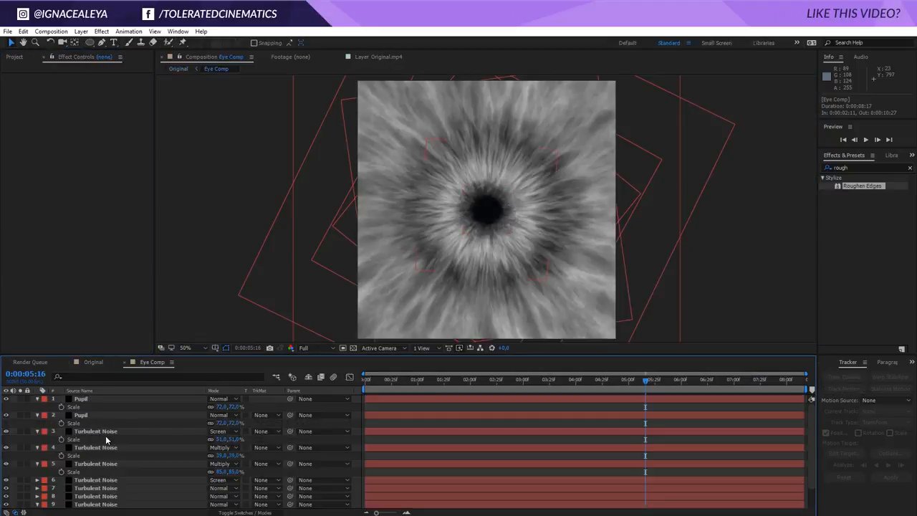
{"action": "scroll", "coordinate": [102, 437], "scroll_direction": "down", "scroll_amount": 1}
{"action": "left_click", "coordinate": [101, 455]}
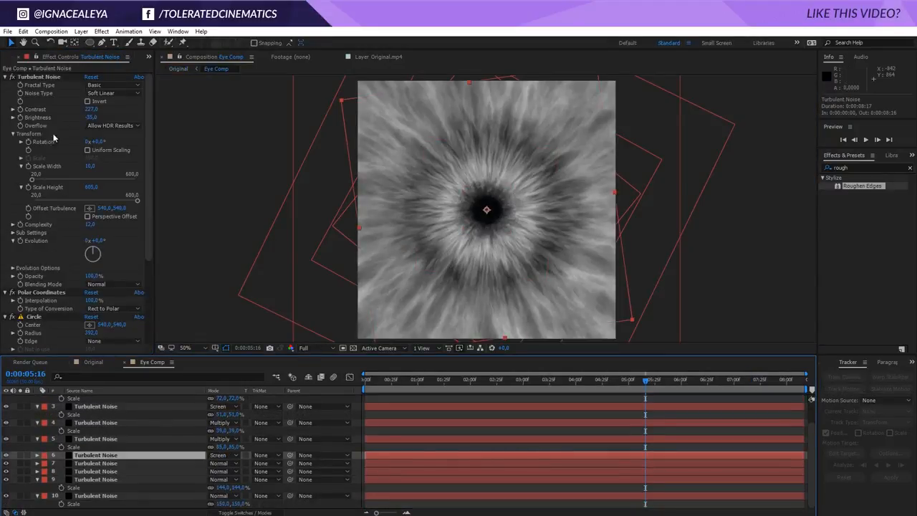
{"action": "left_click_drag", "start_coordinate": [93, 109], "coordinate": [116, 110]}
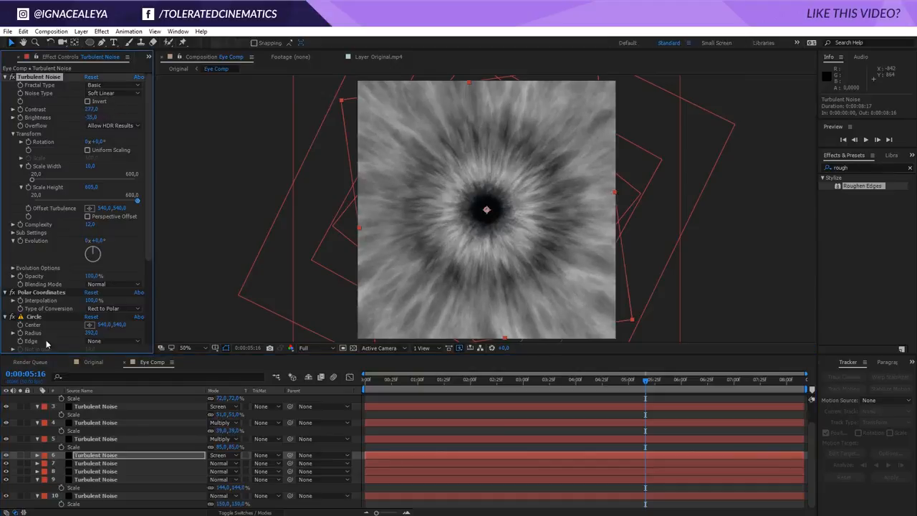
- Check layers 3 to 5 by toggling their visibility, and raise layer 3's Turbulent Noise contrast while lowering its brightness
{"action": "left_click", "coordinate": [89, 440]}
{"action": "left_click", "coordinate": [6, 439]}
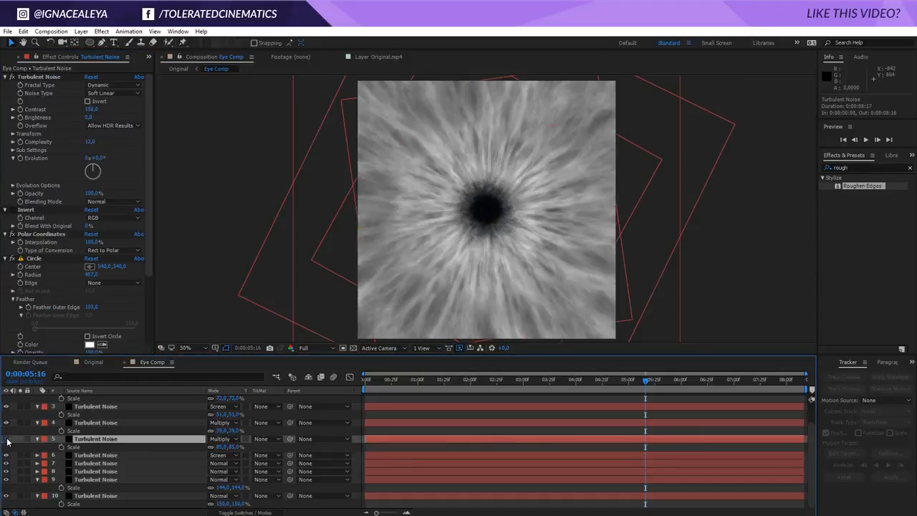
{"action": "left_click", "coordinate": [7, 440]}
{"action": "left_click", "coordinate": [7, 423]}
{"action": "left_click", "coordinate": [6, 423]}
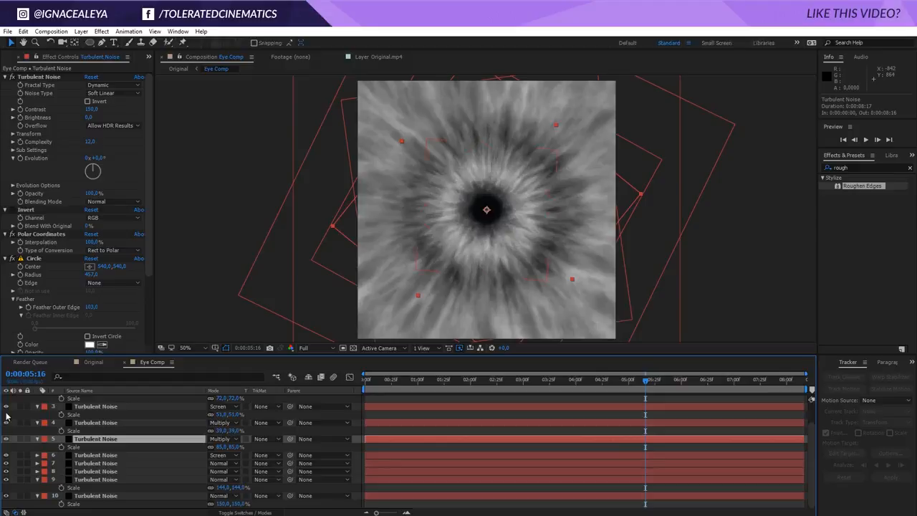
{"action": "left_click", "coordinate": [7, 406]}
{"action": "left_click", "coordinate": [7, 406]}
{"action": "left_click", "coordinate": [101, 408]}
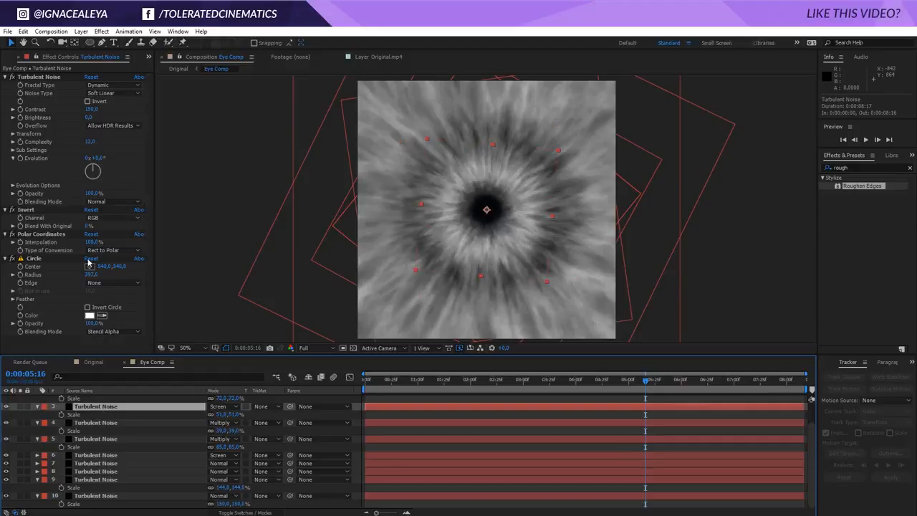
{"action": "left_click_drag", "start_coordinate": [94, 117], "coordinate": [113, 111]}
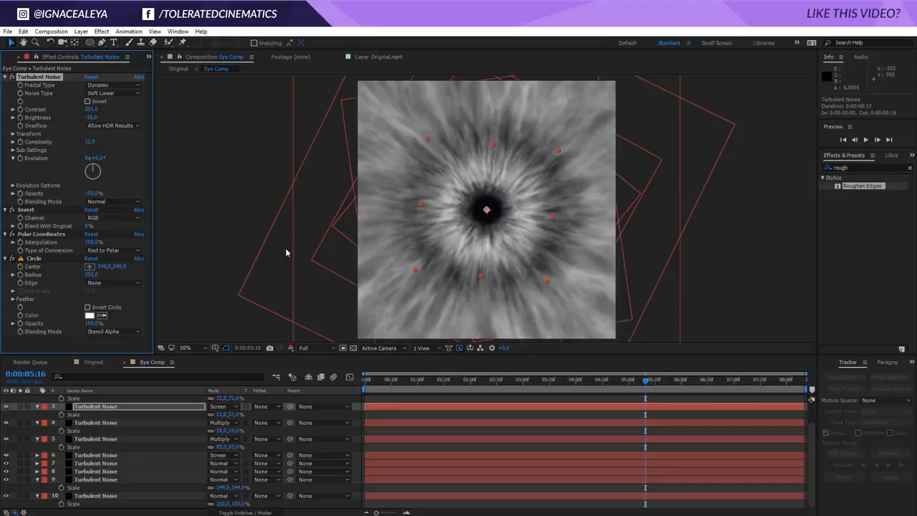
- In the Original composition, add a Tint effect to the Eye Comp layer with Amount to Tint at 20%
{"action": "left_click", "coordinate": [93, 362]}
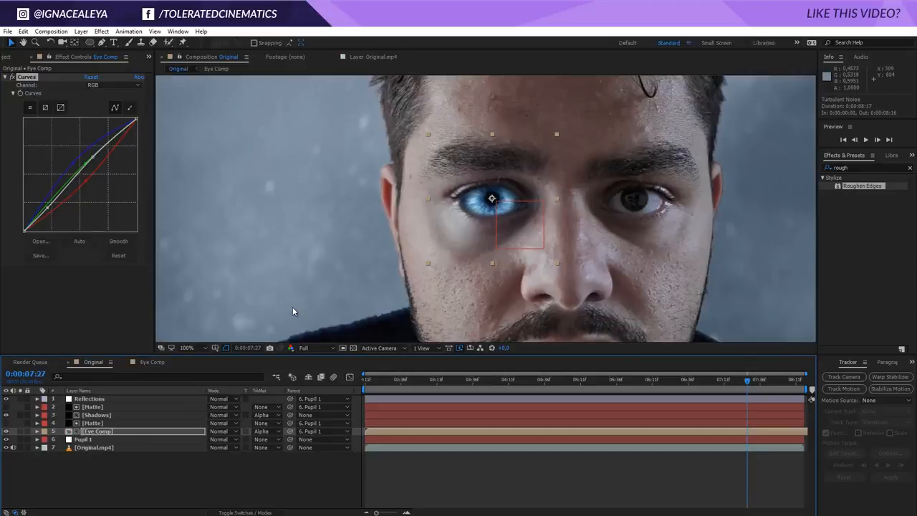
{"action": "left_click", "coordinate": [96, 432]}
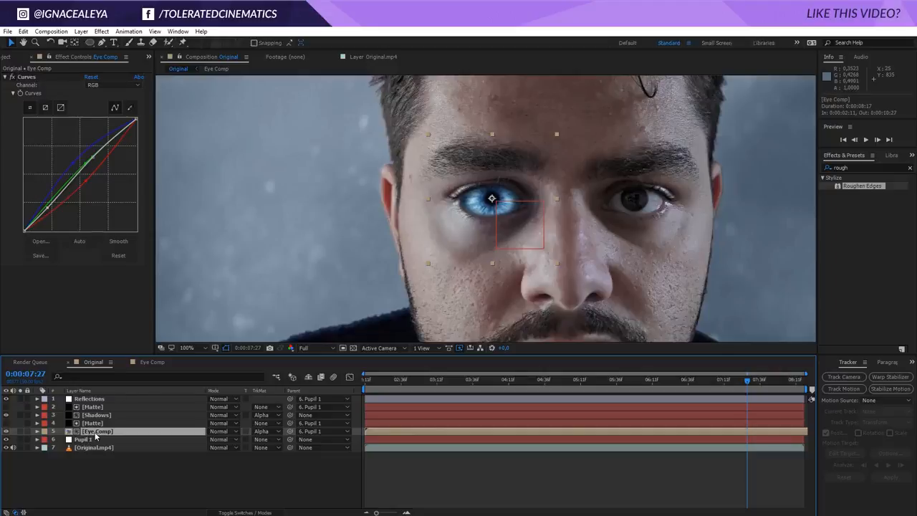
{"action": "left_click", "coordinate": [101, 31]}
{"action": "mouse_move", "coordinate": [65, 130]}
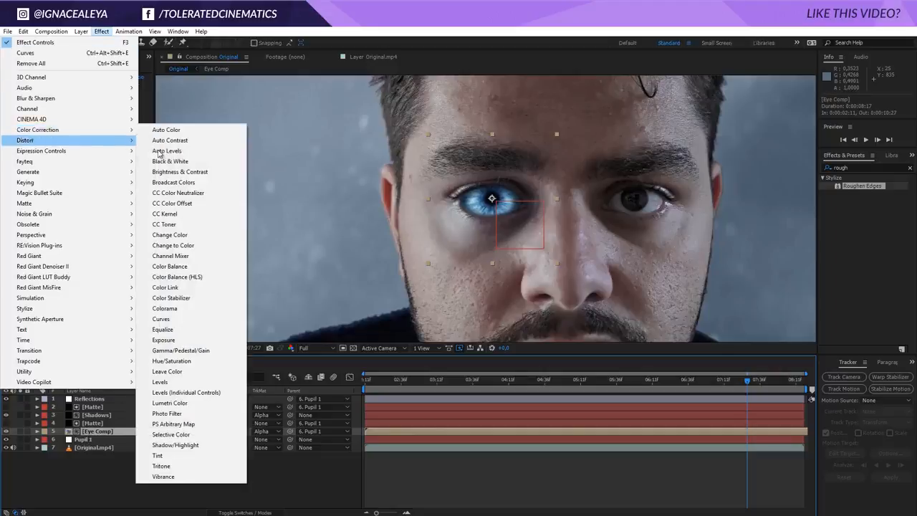
{"action": "left_click", "coordinate": [156, 456]}
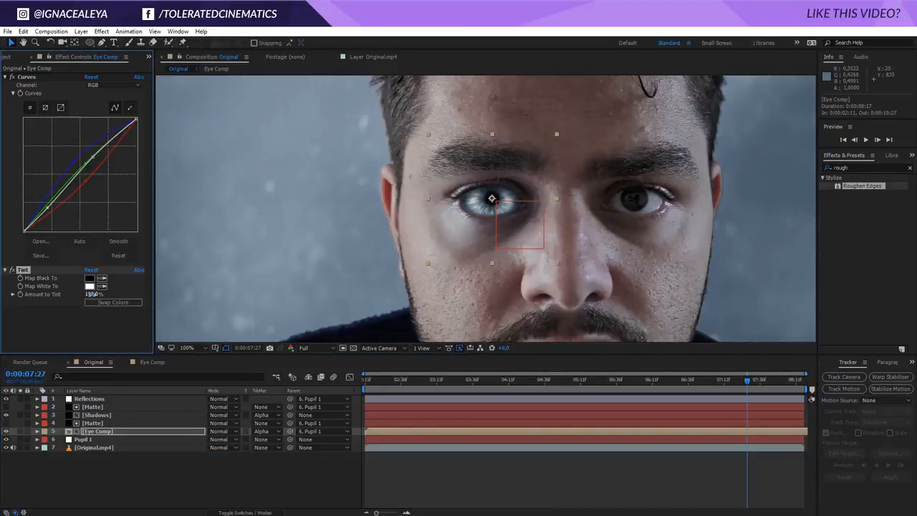
{"action": "left_click", "coordinate": [91, 294]}
{"action": "type", "text": "20"}
{"action": "key", "text": "Return"}
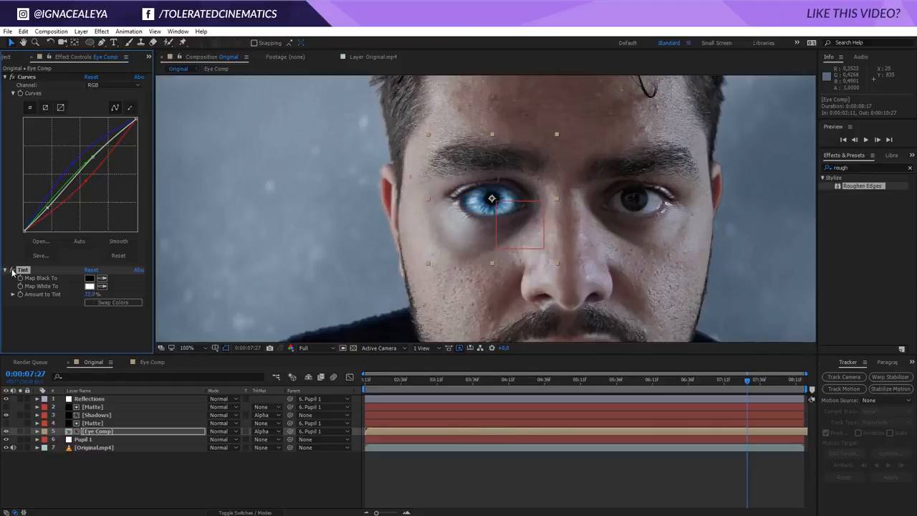
- Duplicate the Original.mp4 layer and move the copy to the top of the layer stack
{"action": "left_click", "coordinate": [88, 447]}
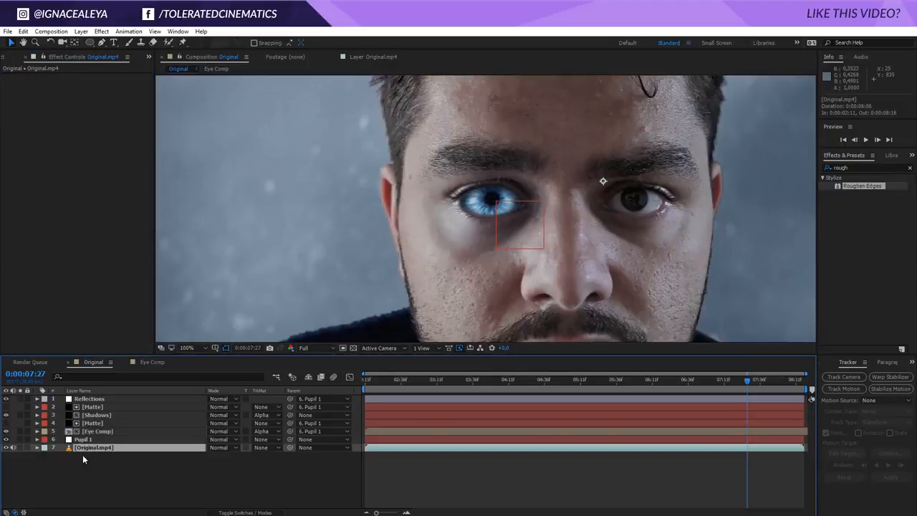
{"action": "key", "text": "ctrl+d"}
{"action": "key", "text": "ctrl+shift+bracketright"}
{"action": "key", "text": "period"}
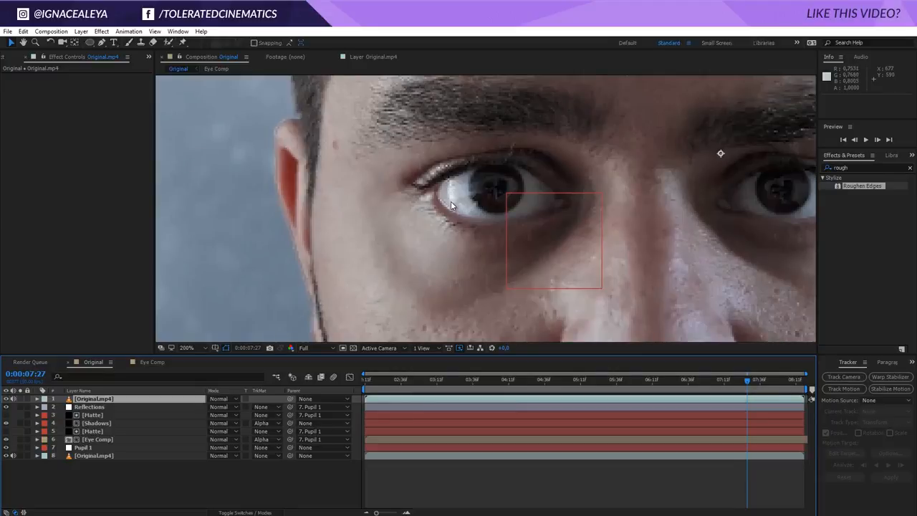
- Apply a Luma Key to the top Original.mp4 copy, isolating the eye highlights with threshold 195 and edge feather 1.7
{"action": "key", "text": "ctrl+5"}
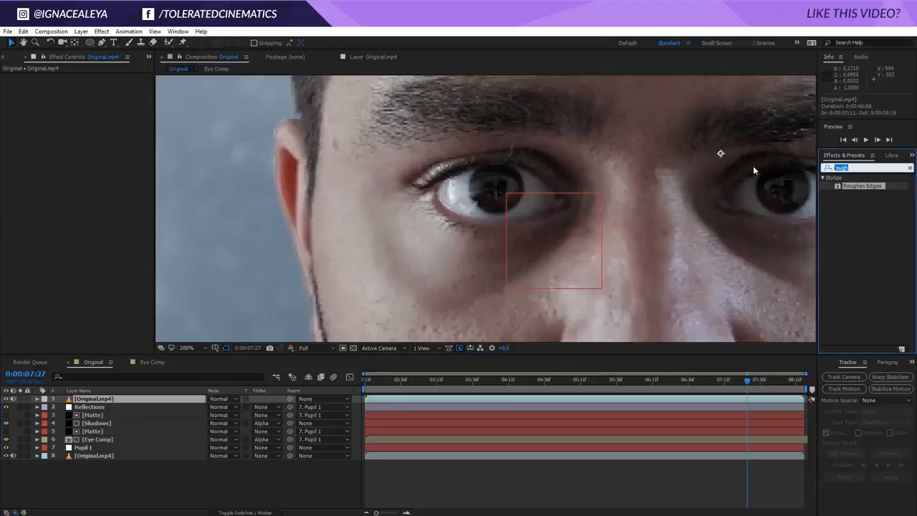
{"action": "type", "text": "luma"}
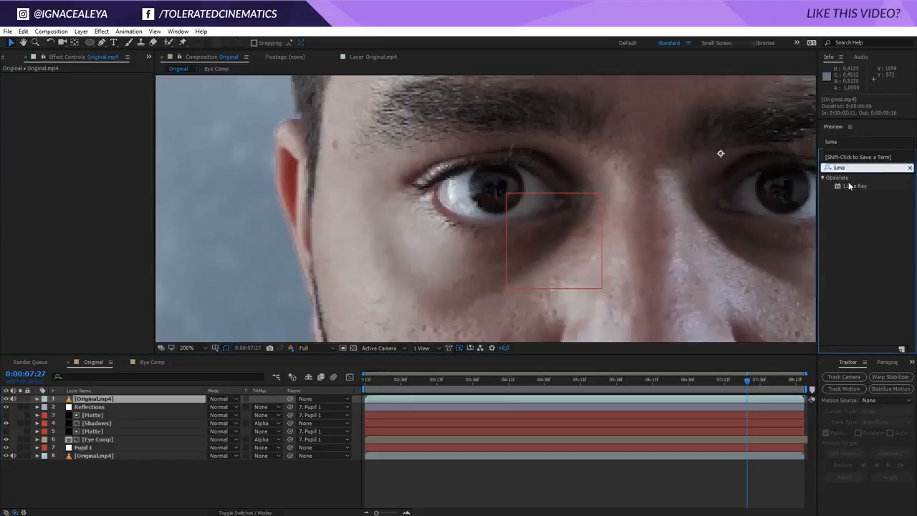
{"action": "left_click_drag", "start_coordinate": [849, 185], "coordinate": [98, 402]}
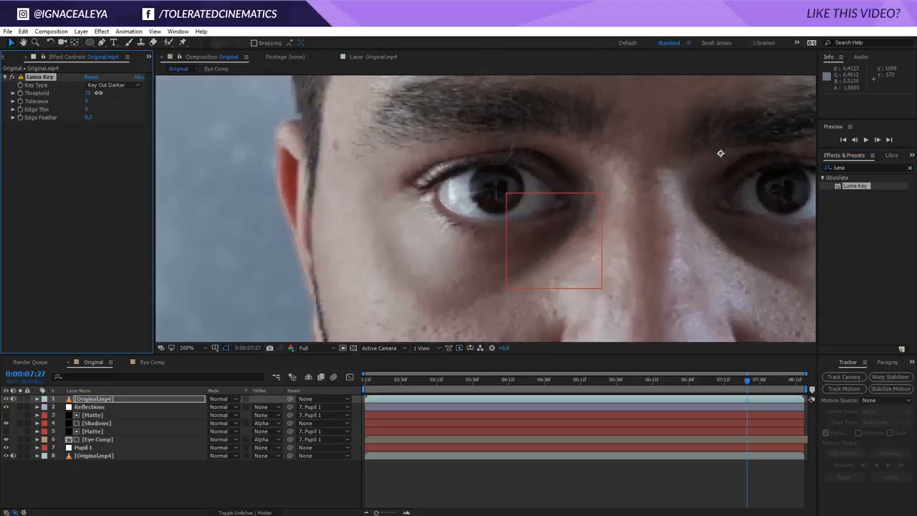
{"action": "left_click_drag", "start_coordinate": [98, 92], "coordinate": [204, 92]}
{"action": "left_click", "coordinate": [21, 399]}
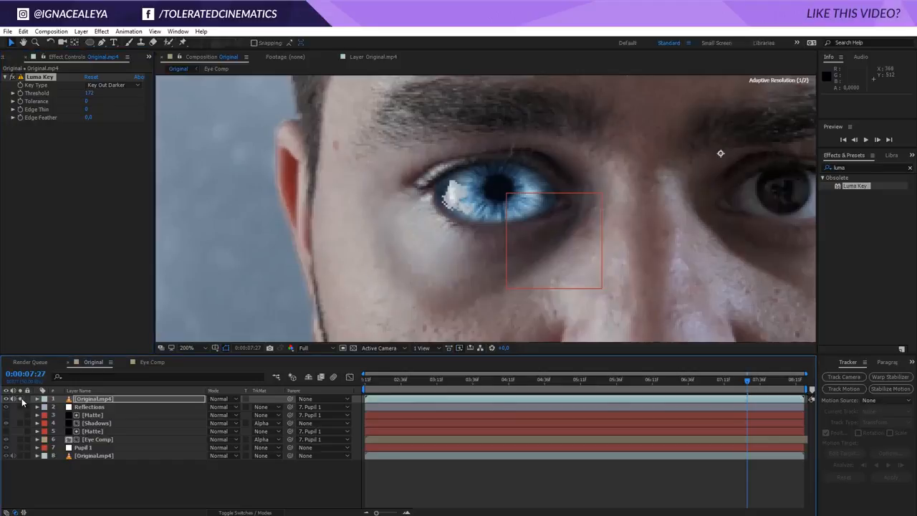
{"action": "left_click_drag", "start_coordinate": [90, 93], "coordinate": [101, 94]}
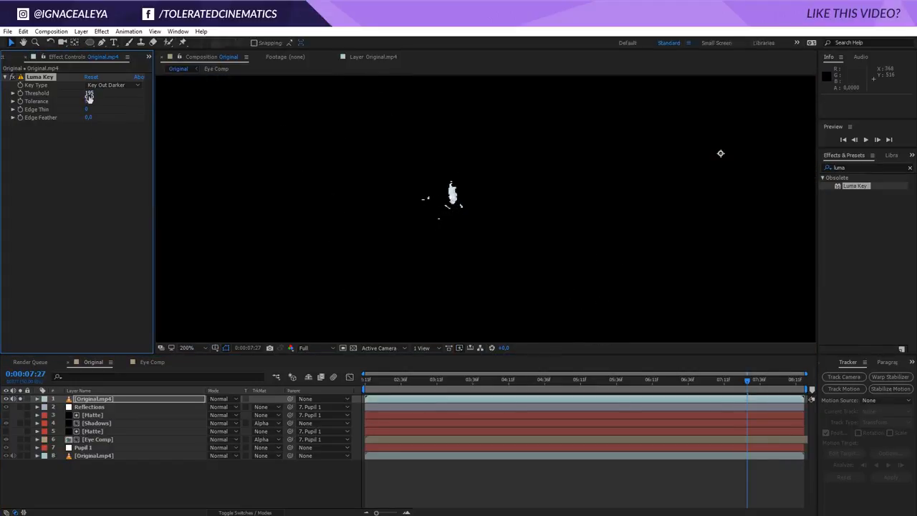
{"action": "left_click", "coordinate": [20, 404]}
- Try Add as the blending mode of the top Original.mp4 layer, and settle on Screen
{"action": "left_click", "coordinate": [228, 399]}
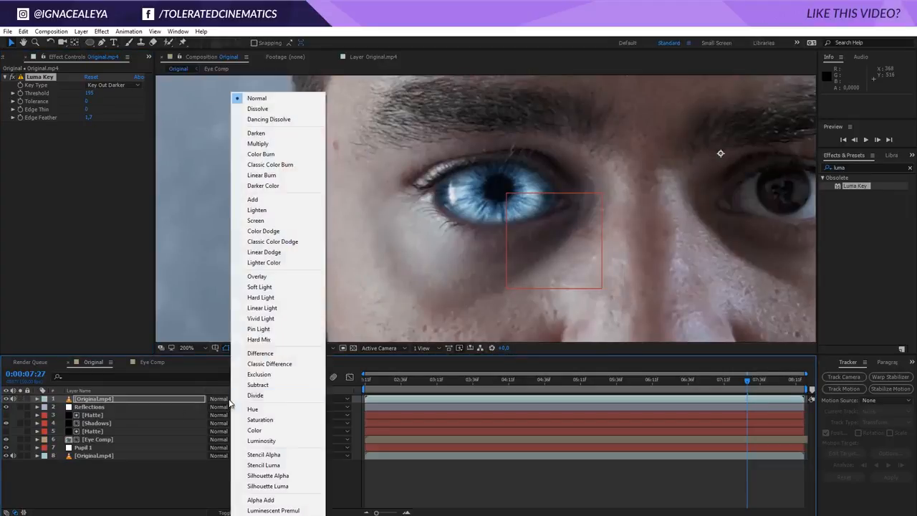
{"action": "left_click", "coordinate": [253, 199]}
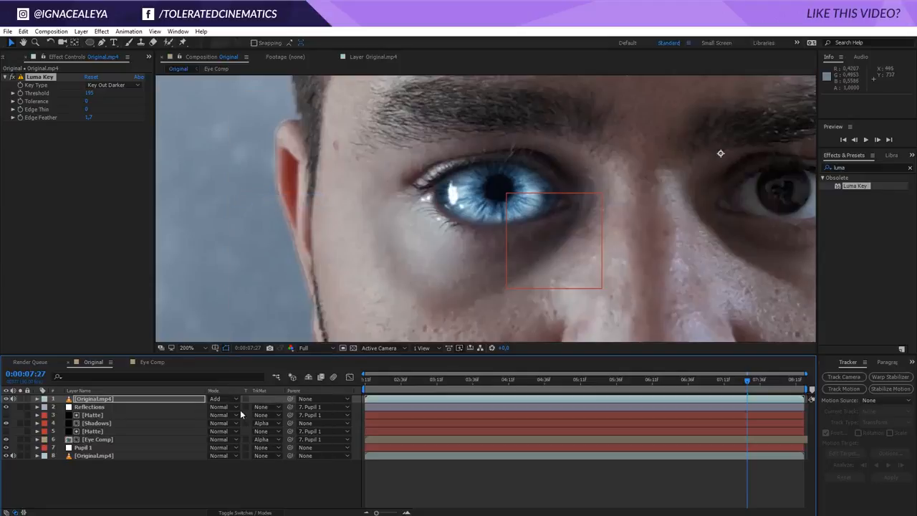
{"action": "left_click", "coordinate": [228, 399]}
{"action": "left_click", "coordinate": [264, 220]}
- Set the Luma Key threshold to 198 and edge feather to 1, and compare the eye with the keyed layer hidden
{"action": "left_click_drag", "start_coordinate": [88, 93], "coordinate": [92, 93]}
{"action": "left_click", "coordinate": [89, 118]}
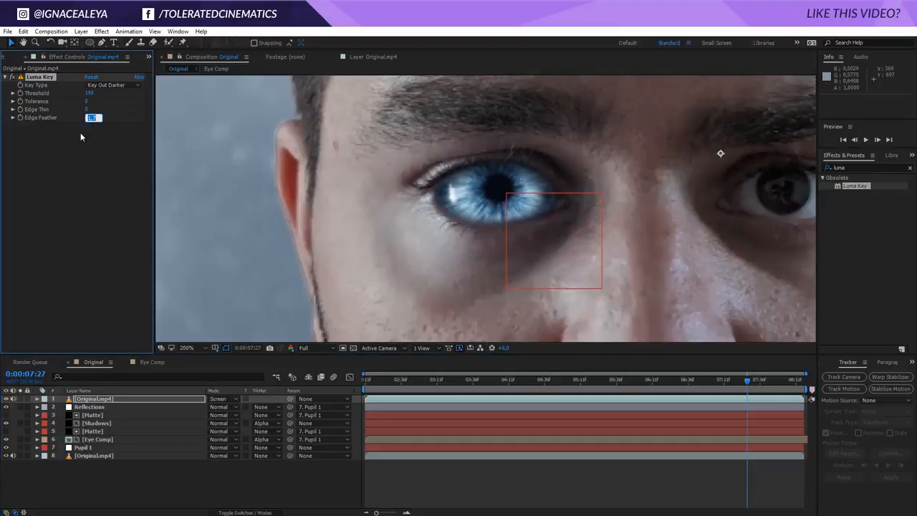
{"action": "key", "text": "Return"}
{"action": "left_click", "coordinate": [5, 400]}
{"action": "left_click", "coordinate": [5, 399]}
{"action": "left_click", "coordinate": [6, 399]}
{"action": "left_click", "coordinate": [6, 399]}
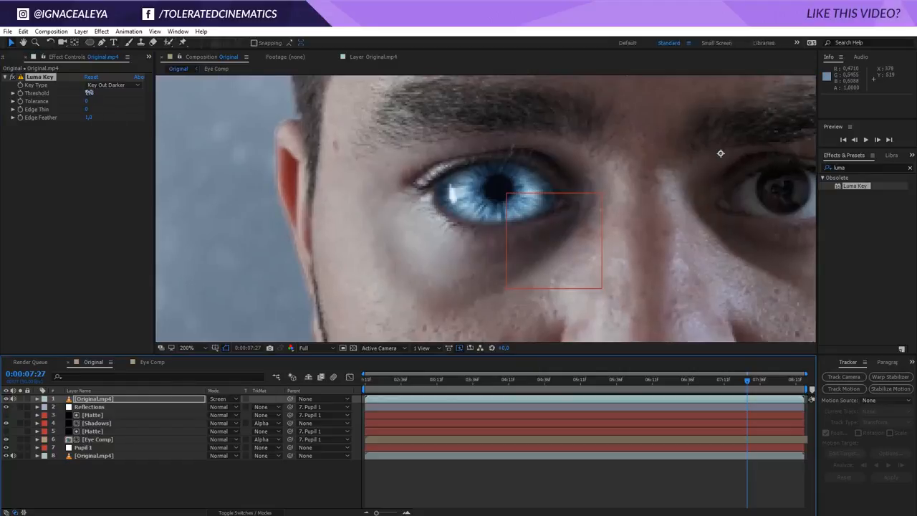
- Set the Luma Key threshold to 209 and edge feather to 1 on the top layer, and inspect the eye highlight
{"action": "left_click_drag", "start_coordinate": [89, 93], "coordinate": [95, 116]}
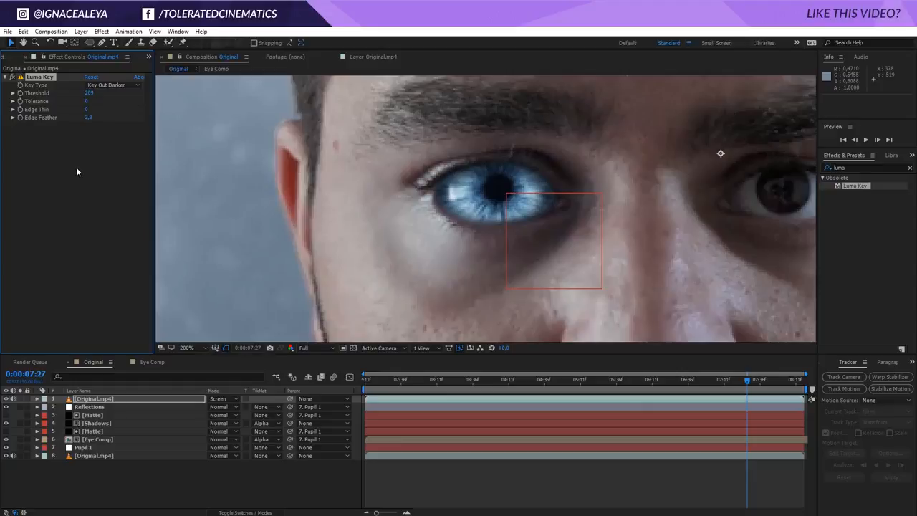
{"action": "left_click", "coordinate": [91, 115]}
{"action": "type", "text": "1"}
{"action": "key", "text": "Return"}
{"action": "scroll", "coordinate": [436, 308], "scroll_direction": "down", "scroll_amount": 2}
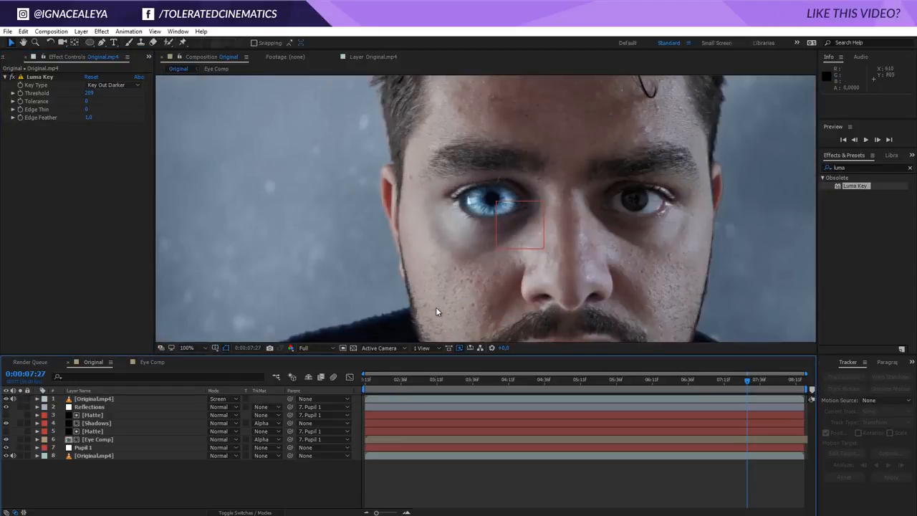
{"action": "scroll", "coordinate": [444, 310], "scroll_direction": "up", "scroll_amount": 2}
{"action": "scroll", "coordinate": [404, 250], "scroll_direction": "up", "scroll_amount": 2}
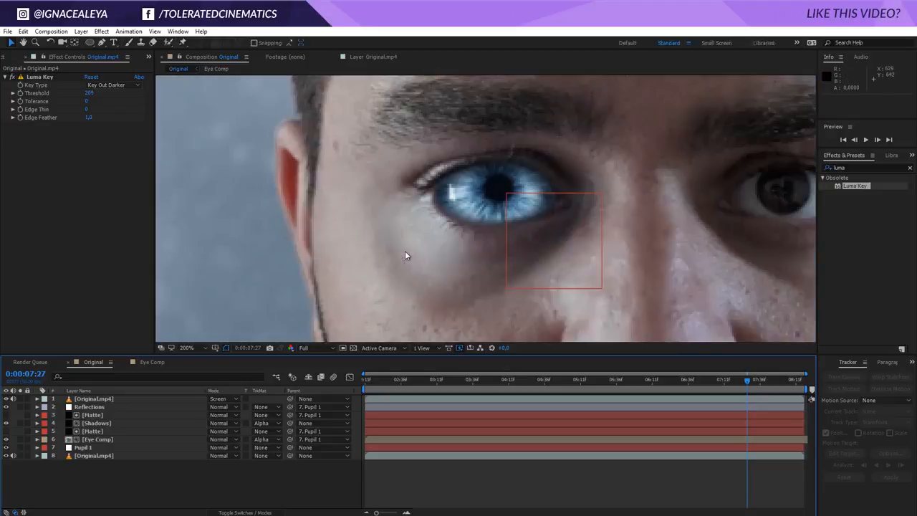
{"action": "scroll", "coordinate": [354, 208], "scroll_direction": "down", "scroll_amount": 4}
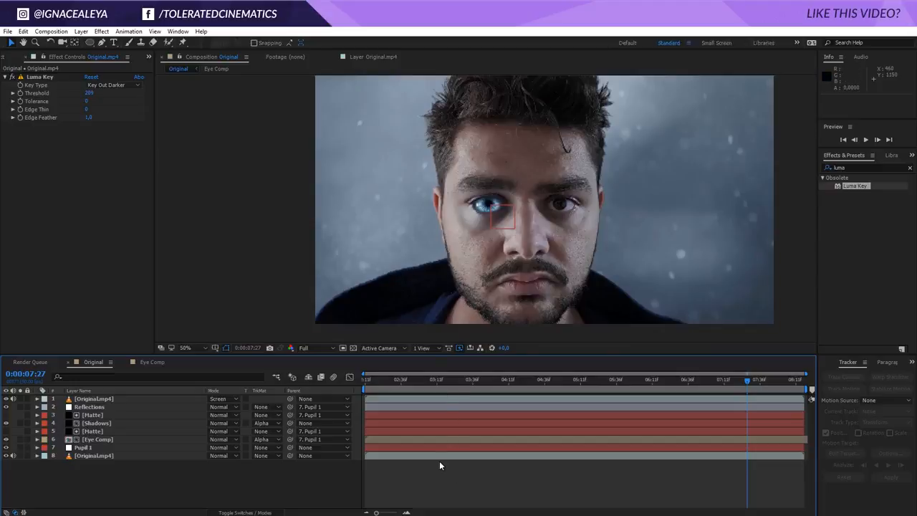
{"action": "scroll", "coordinate": [474, 280], "scroll_direction": "up", "scroll_amount": 2}
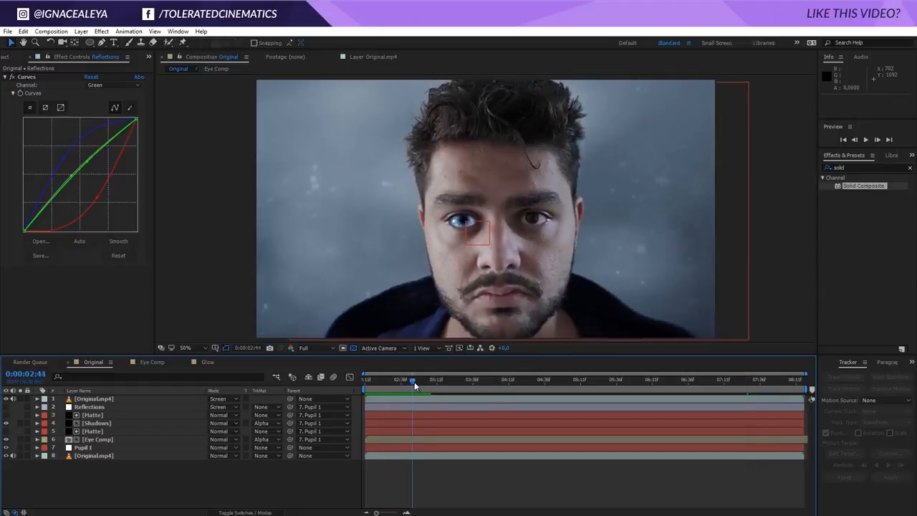
- Set the Eye Comp layer's opacity to 90% and compare the eye at 0:00:02:46 with the layer hidden
{"action": "mouse_move", "coordinate": [418, 384]}
{"action": "left_mouse_down"}
{"action": "mouse_move", "coordinate": [384, 387]}
{"action": "mouse_move", "coordinate": [414, 395]}
{"action": "left_mouse_up"}
{"action": "scroll", "coordinate": [447, 301], "scroll_direction": "up", "scroll_amount": 2}
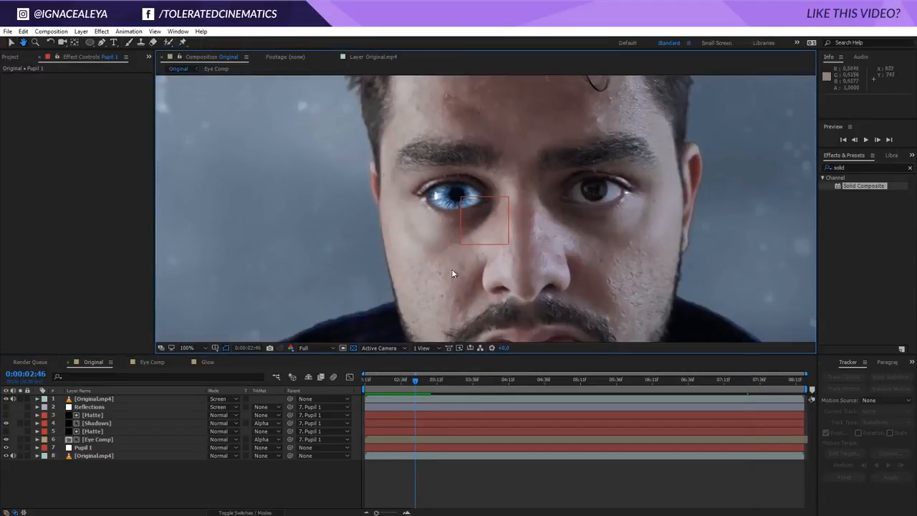
{"action": "left_click", "coordinate": [134, 436]}
{"action": "key", "text": "period"}
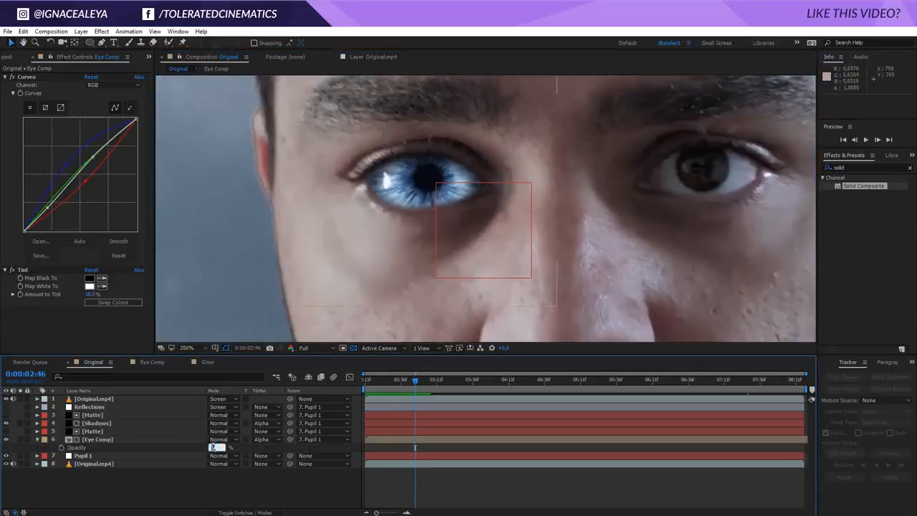
{"action": "key", "text": "t"}
{"action": "left_click", "coordinate": [201, 469]}
{"action": "left_click", "coordinate": [132, 440]}
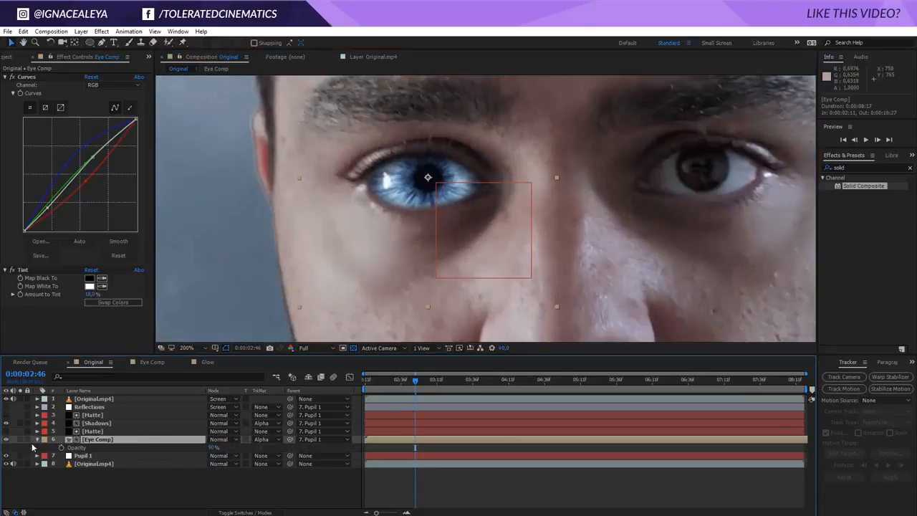
{"action": "left_click", "coordinate": [37, 439]}
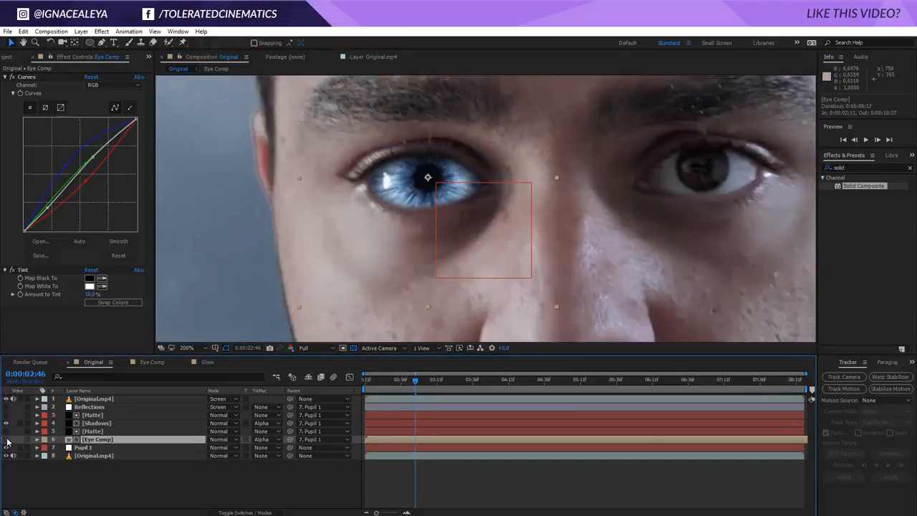
{"action": "left_click", "coordinate": [7, 440]}
{"action": "left_click", "coordinate": [6, 439]}
- Apply the Roughen Edges effect to the Matte layer directly above Eye Comp
{"action": "left_click", "coordinate": [94, 431]}
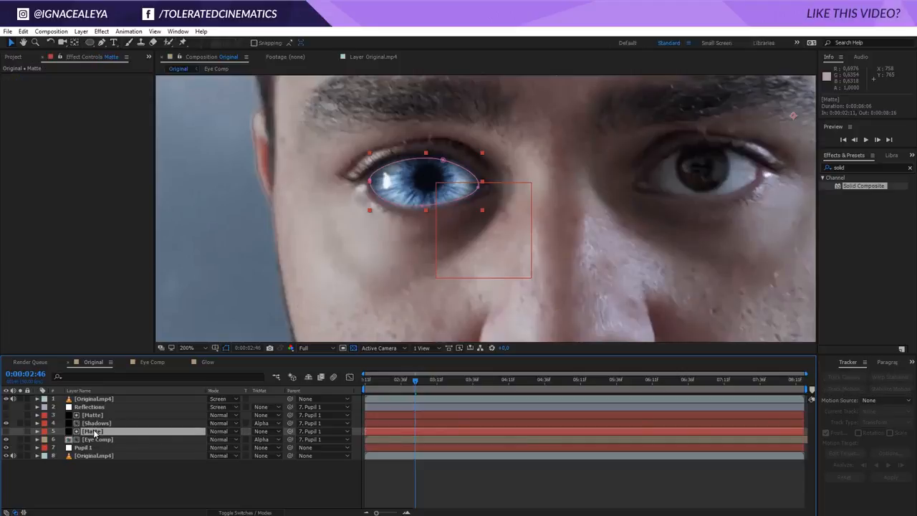
{"action": "double_click", "coordinate": [853, 168]}
{"action": "type", "text": "roug"}
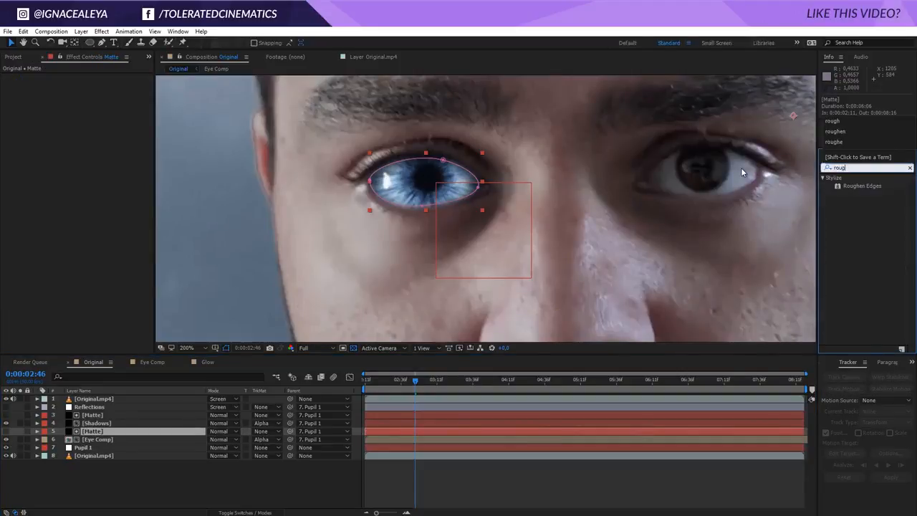
{"action": "type", "text": "h"}
{"action": "left_click_drag", "start_coordinate": [865, 185], "coordinate": [91, 435]}
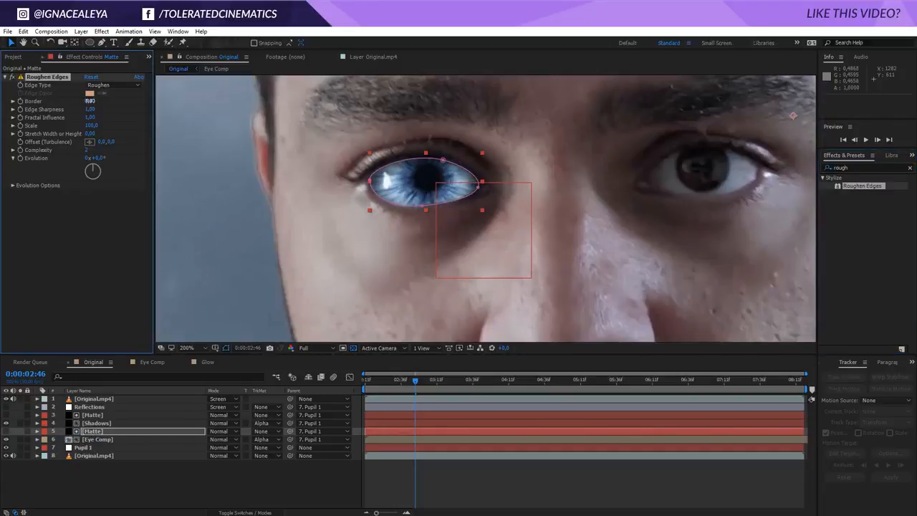
- Keyframe the Roughen Edges border from 87.60 at 0:00:02:46 down to 0 at 0:00:03:40, and preview the reveal
{"action": "left_click_drag", "start_coordinate": [91, 101], "coordinate": [471, 103]}
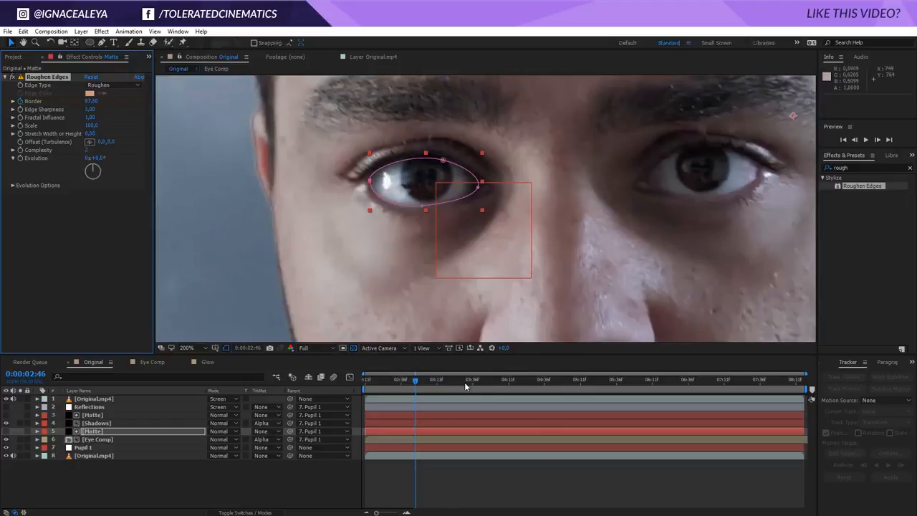
{"action": "left_click_drag", "start_coordinate": [464, 386], "coordinate": [479, 384]}
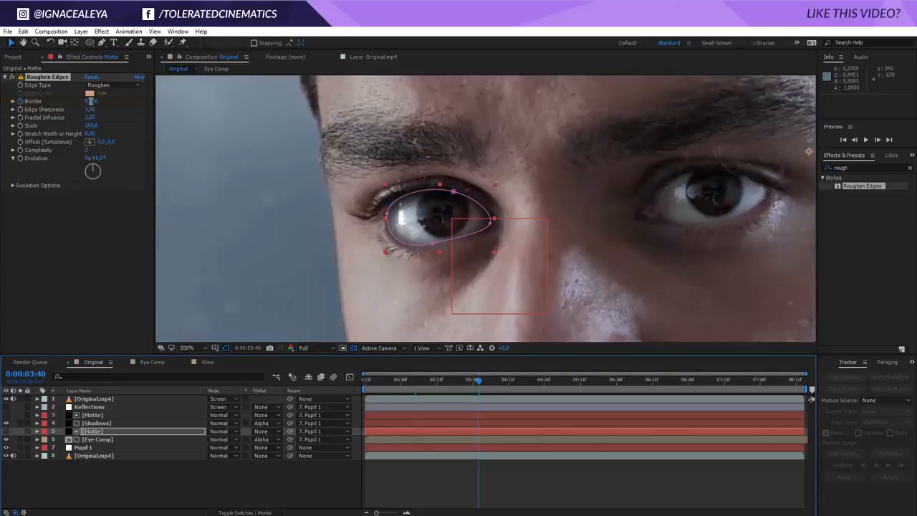
{"action": "left_click", "coordinate": [466, 385]}
{"action": "left_click_drag", "start_coordinate": [466, 385], "coordinate": [457, 384]}
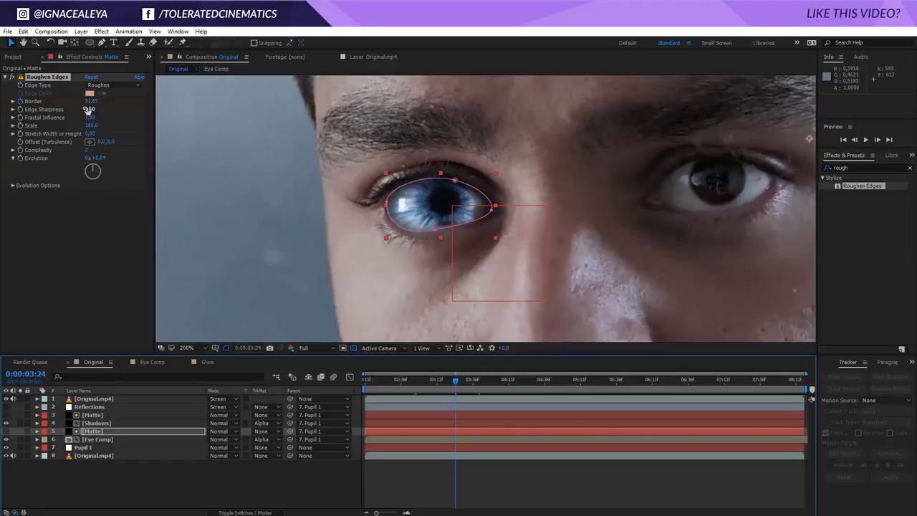
- Set the Roughen Edges edge sharpness to 0.22 and drive its Evolution with the expression time*150
{"action": "left_click_drag", "start_coordinate": [87, 110], "coordinate": [51, 110]}
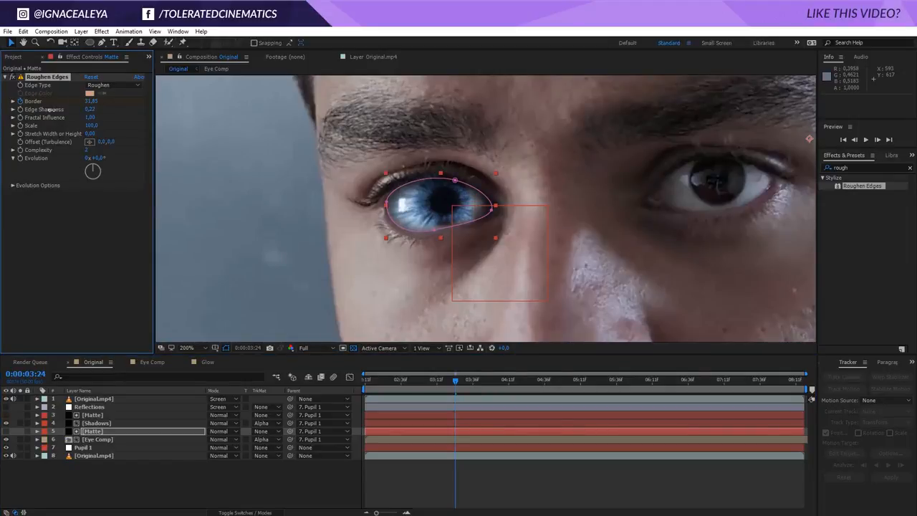
{"action": "left_click", "coordinate": [20, 149], "text": "alt"}
{"action": "left_click", "coordinate": [20, 158], "text": "alt"}
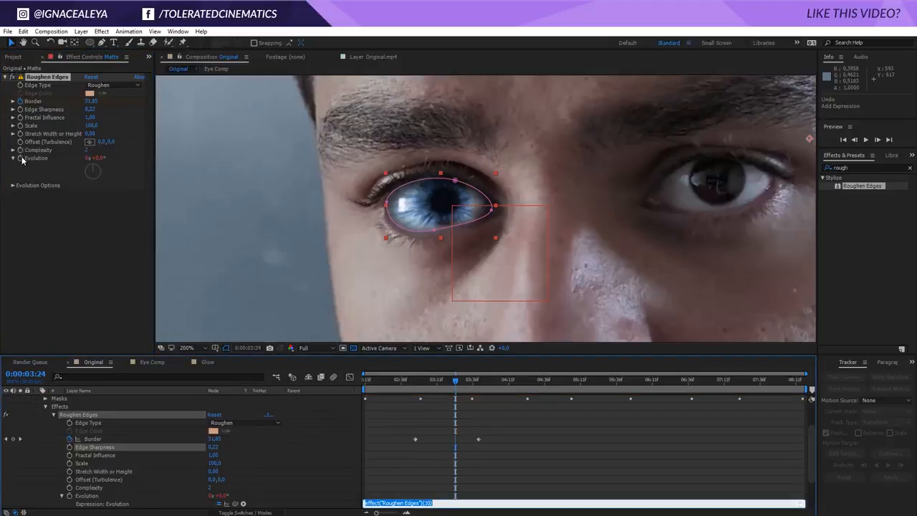
{"action": "type", "text": "time*150"}
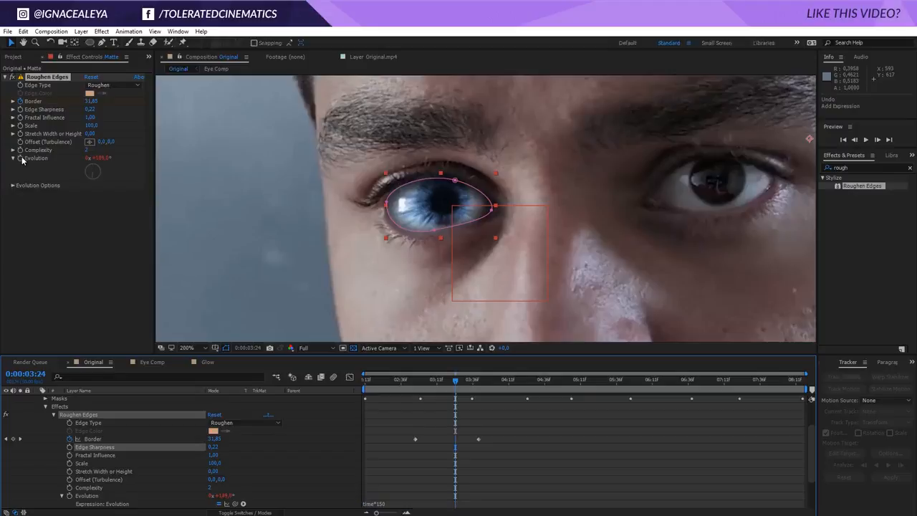
{"action": "key", "text": "KP_Enter"}
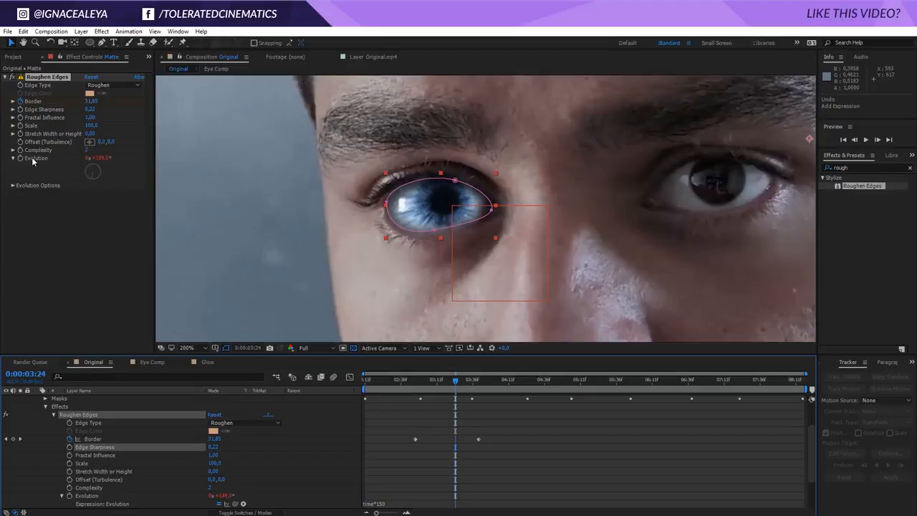
- Set the Roughen Edges scale to 50 and complexity to 6 on the Matte layer above Eye Comp
{"action": "left_click", "coordinate": [90, 126]}
{"action": "type", "text": "50"}
{"action": "key", "text": "KP_Enter"}
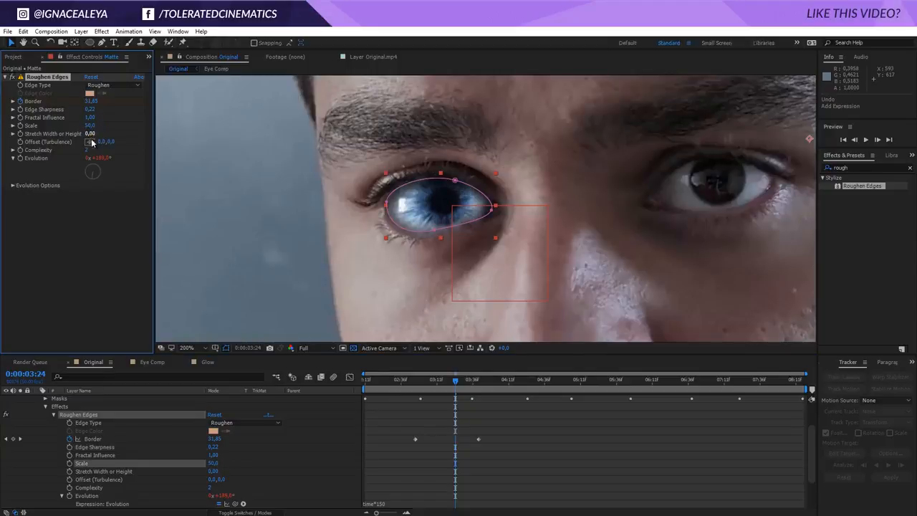
{"action": "left_click", "coordinate": [86, 151]}
{"action": "type", "text": "6"}
{"action": "key", "text": "Return"}
{"action": "left_click", "coordinate": [460, 409]}
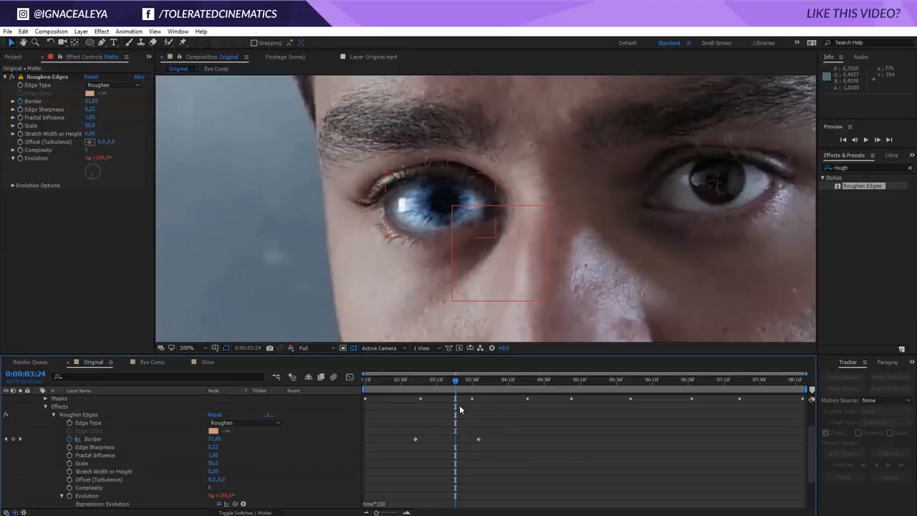
- Copy the Roughen Edges effect from the lower Matte at 0:00:02:46 onto the Matte layer above Shadows
{"action": "left_click_drag", "start_coordinate": [454, 381], "coordinate": [422, 384]}
{"action": "scroll", "coordinate": [96, 443], "scroll_direction": "up", "scroll_amount": 3}
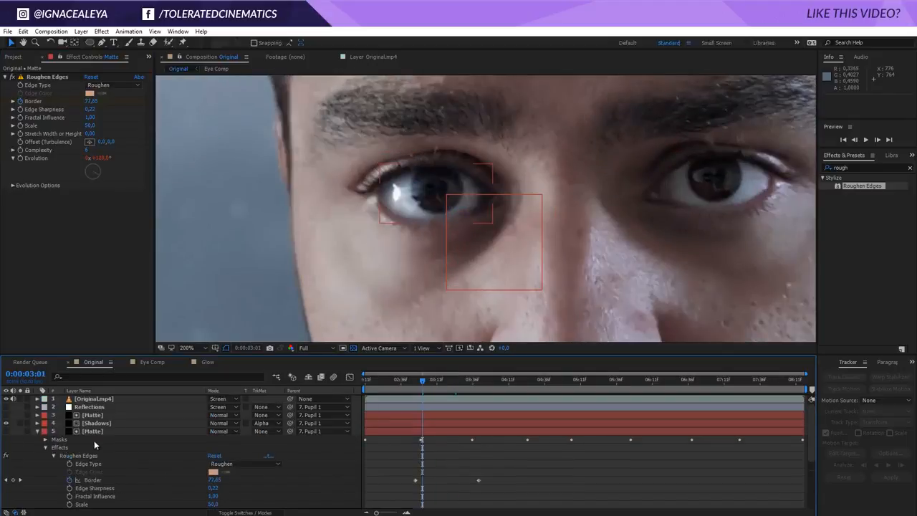
{"action": "left_click", "coordinate": [97, 431]}
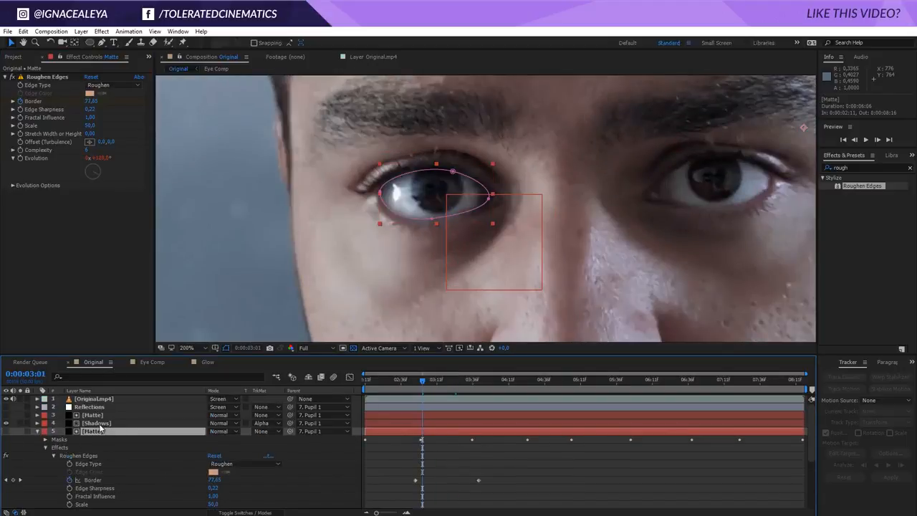
{"action": "left_click_drag", "start_coordinate": [422, 380], "coordinate": [415, 382]}
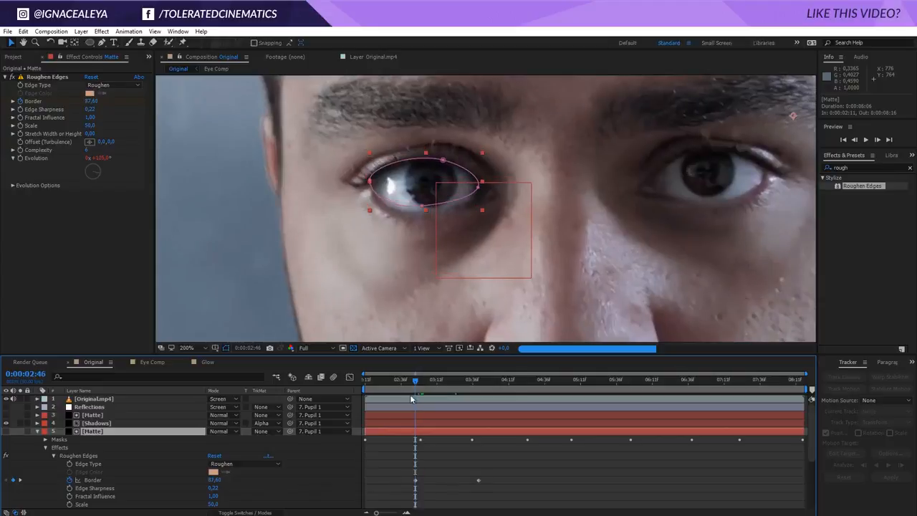
{"action": "left_click", "coordinate": [48, 78]}
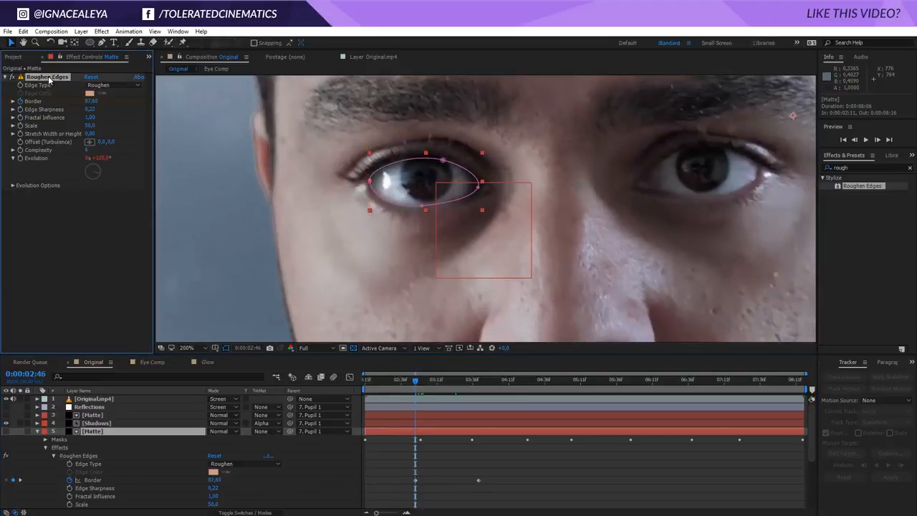
{"action": "left_click", "coordinate": [94, 433]}
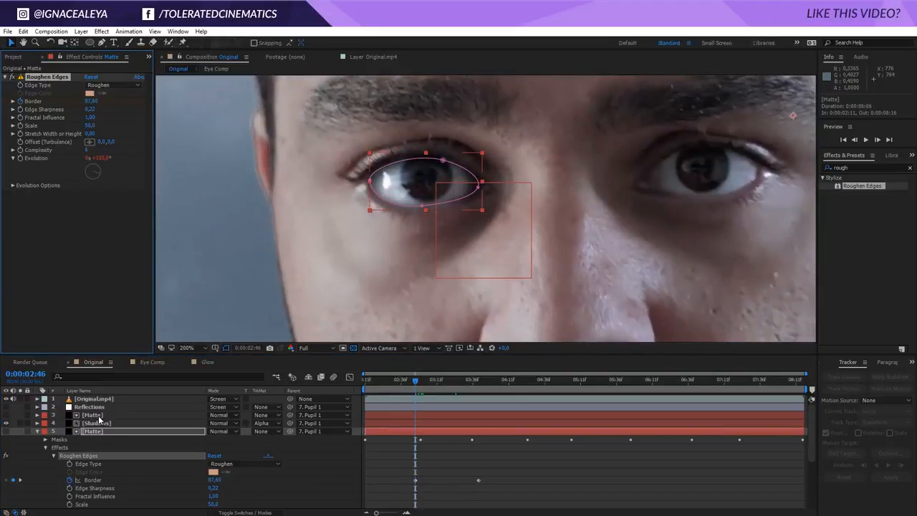
{"action": "left_click", "coordinate": [98, 416]}
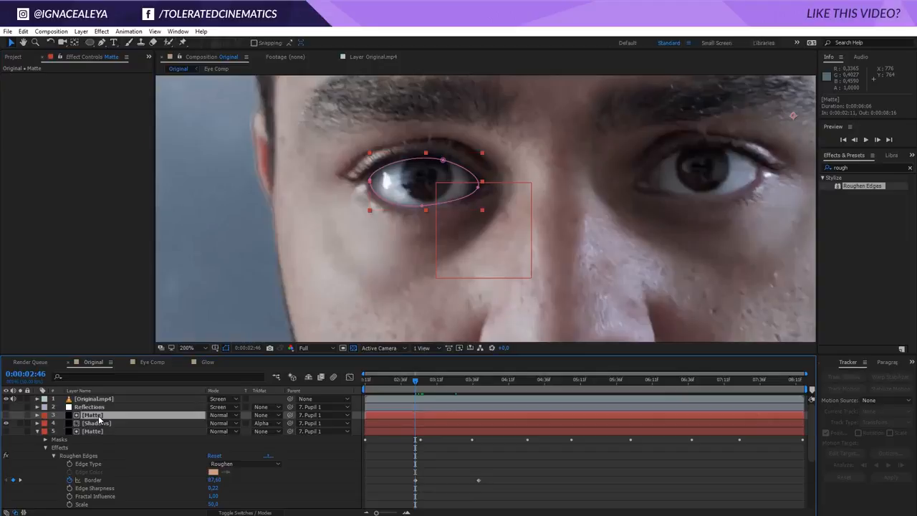
{"action": "key", "text": "ctrl+v"}
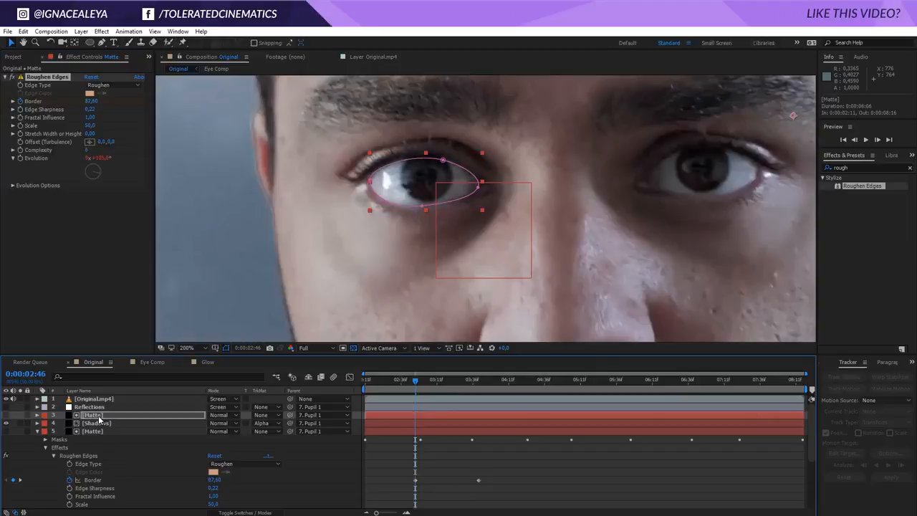
{"action": "left_click", "coordinate": [37, 431]}
- Keyframe the Reflections layer's opacity at 0% at 0:00:02:46
{"action": "left_click", "coordinate": [91, 408]}
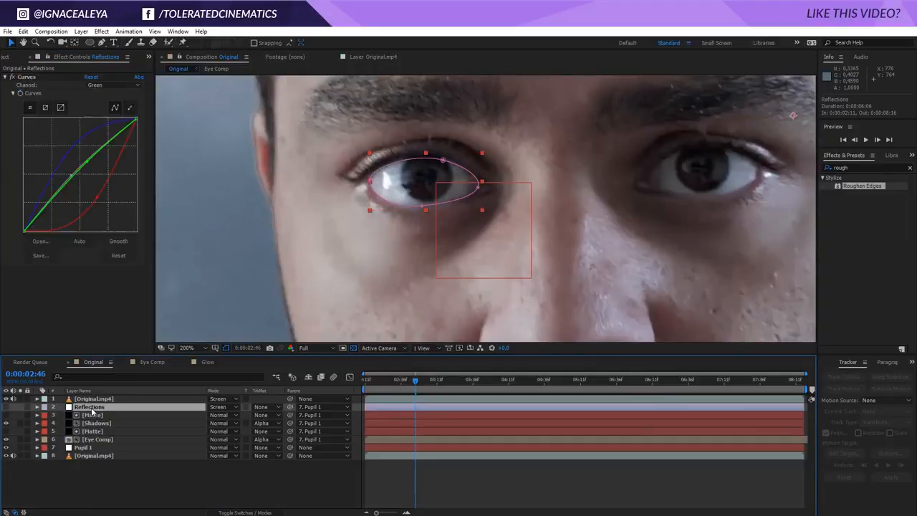
{"action": "key", "text": "t"}
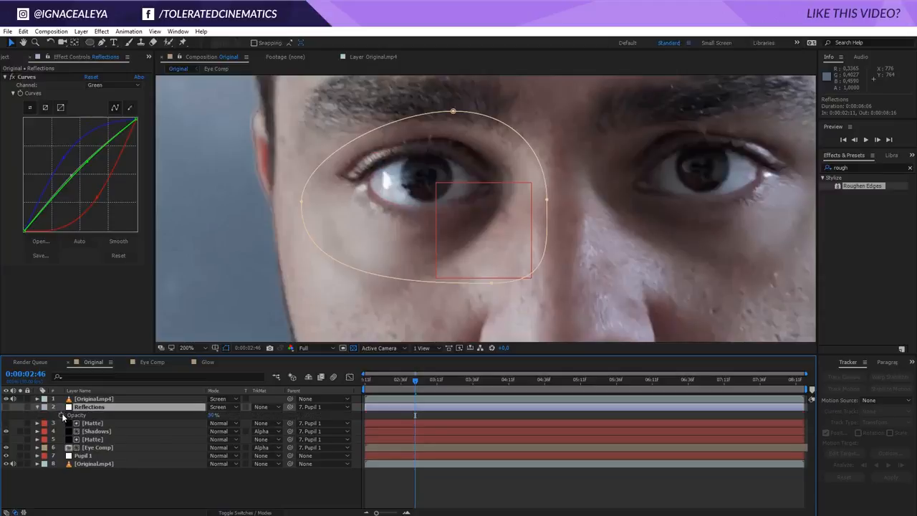
{"action": "left_click", "coordinate": [62, 415]}
{"action": "left_click", "coordinate": [212, 416]}
{"action": "type", "text": "0"}
{"action": "key", "text": "Return"}
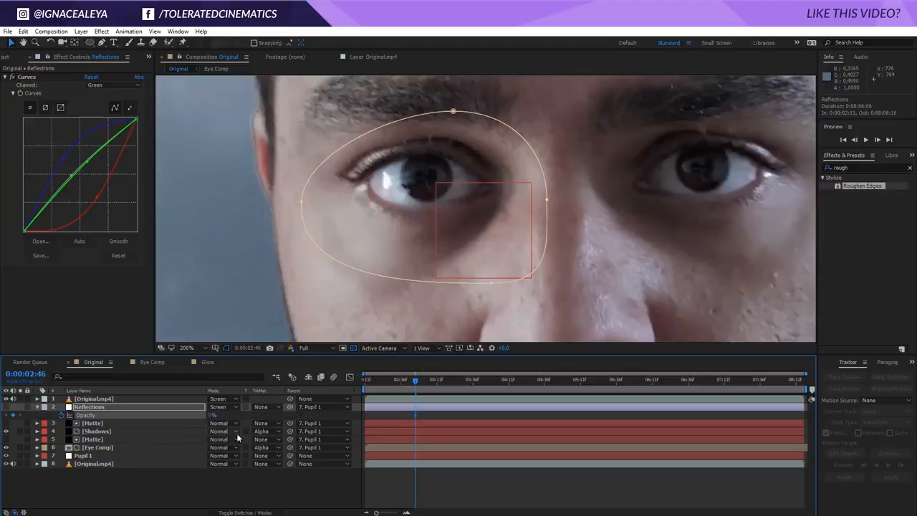
- Keyframe the Reflections layer's opacity at 50% at 0:00:03:36
{"action": "left_click", "coordinate": [472, 381]}
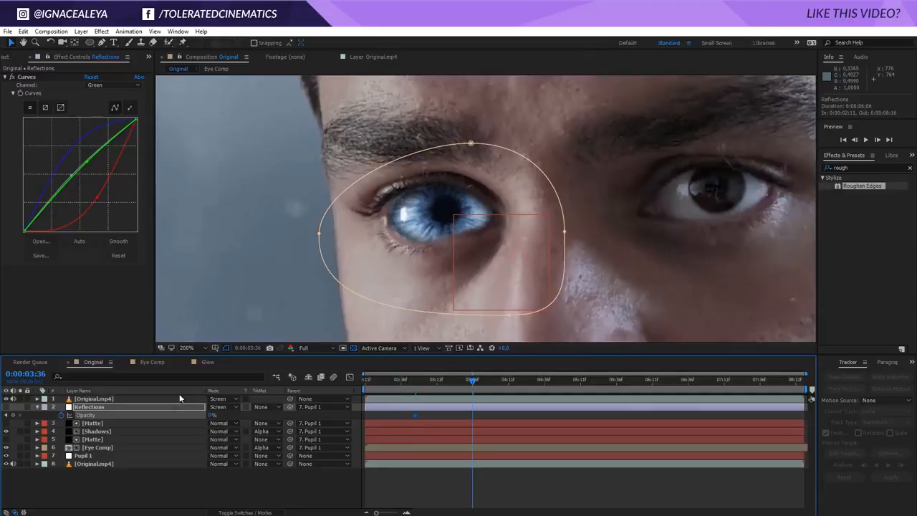
{"action": "left_click", "coordinate": [212, 414]}
{"action": "type", "text": "50"}
{"action": "key", "text": "Return"}
{"action": "left_click", "coordinate": [38, 406]}
- Preview the eye reveal with nothing selected, and inspect the full frame at 0:00:03:45
{"action": "left_click", "coordinate": [55, 474]}
{"action": "key", "text": "space"}
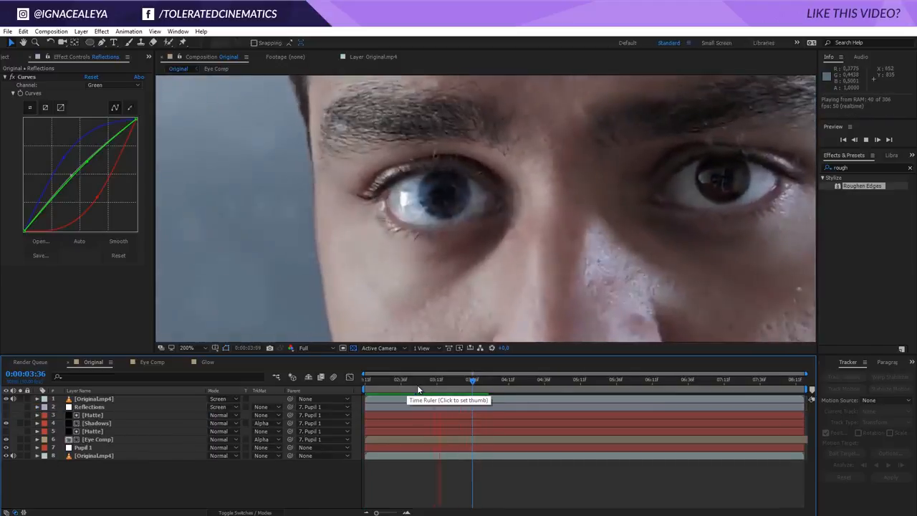
{"action": "scroll", "coordinate": [413, 334], "scroll_direction": "down", "scroll_amount": 2}
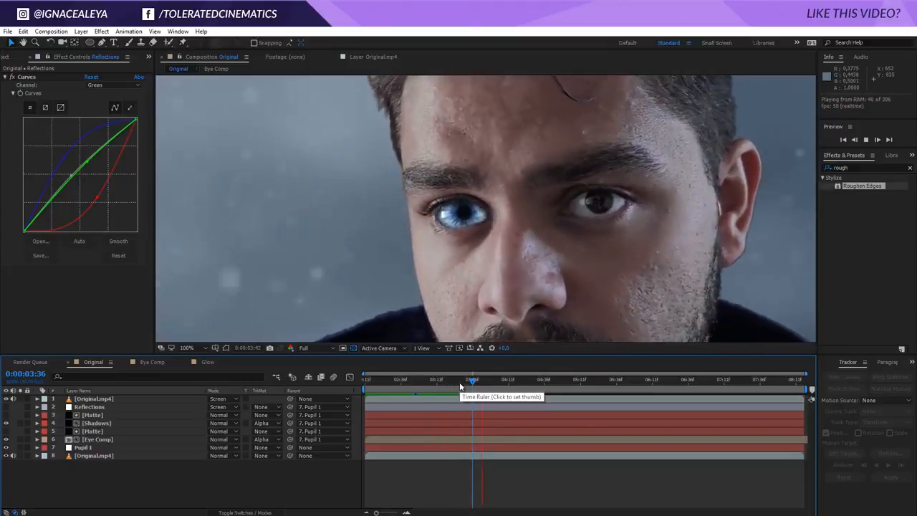
{"action": "left_click_drag", "start_coordinate": [465, 384], "coordinate": [486, 385]}
{"action": "key", "text": "comma"}
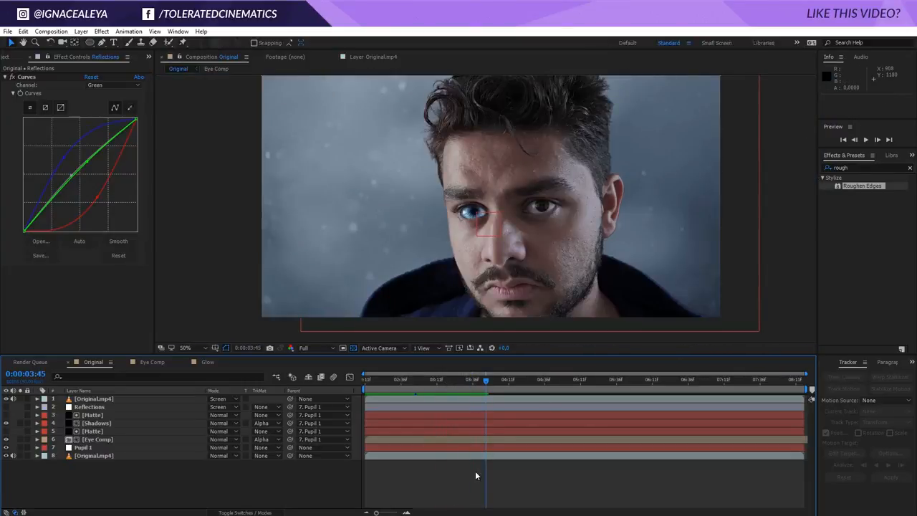